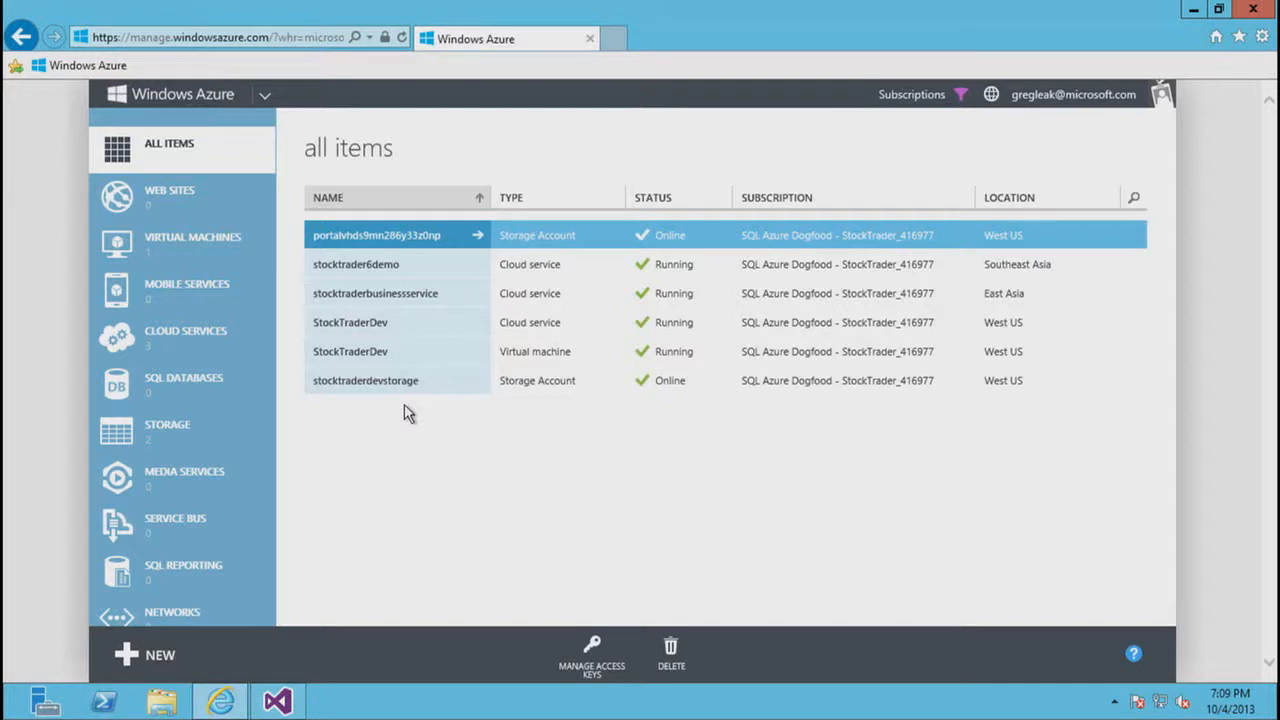
# Go to SQL Databases in the portal and begin a new SQL database with default Web edition settings.
pyautogui.click(205, 400)
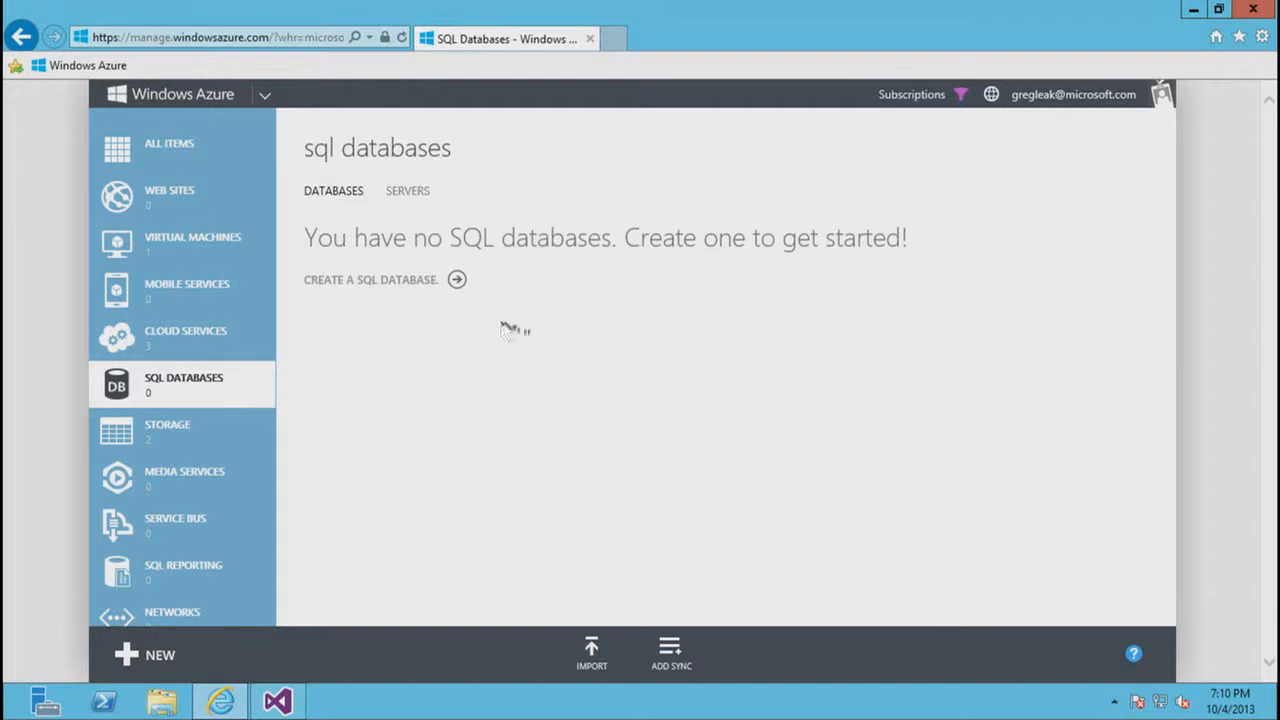
pyautogui.click(457, 285)
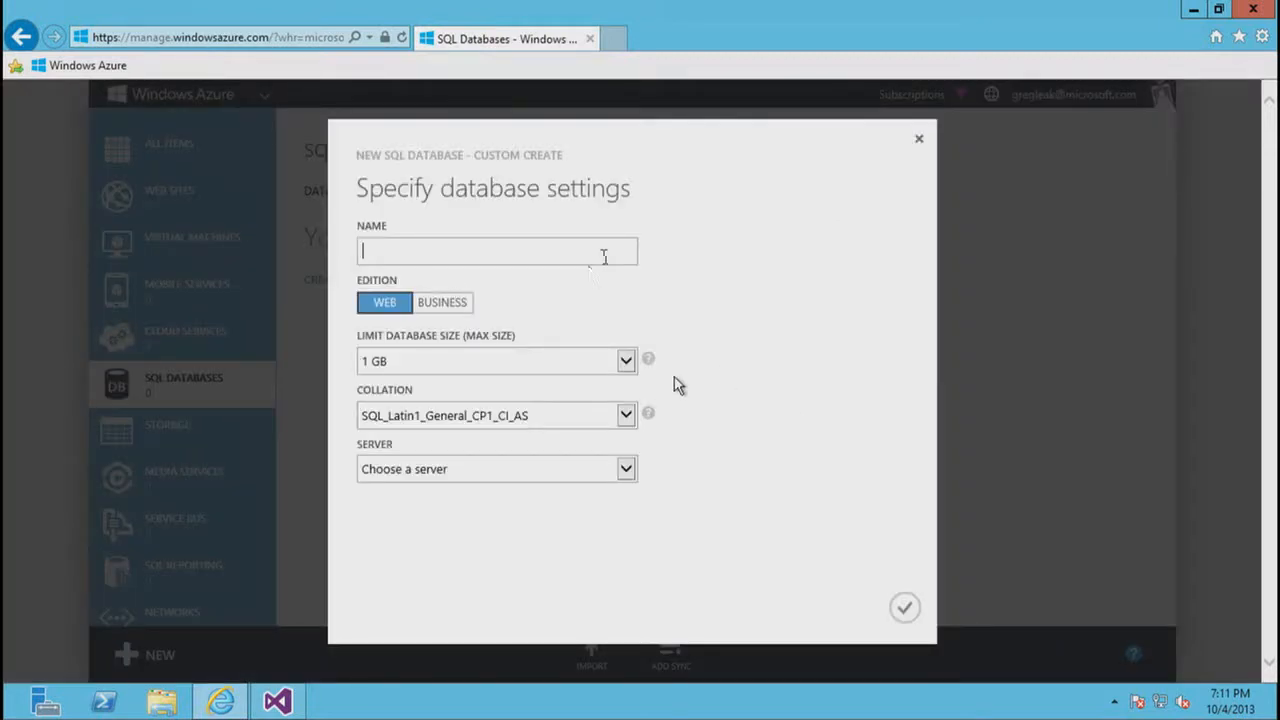
# Name the database TestDatabase, pick 'New SQL database server', and continue to server settings.
pyautogui.write('TestDatabase')
pyautogui.click(626, 470)
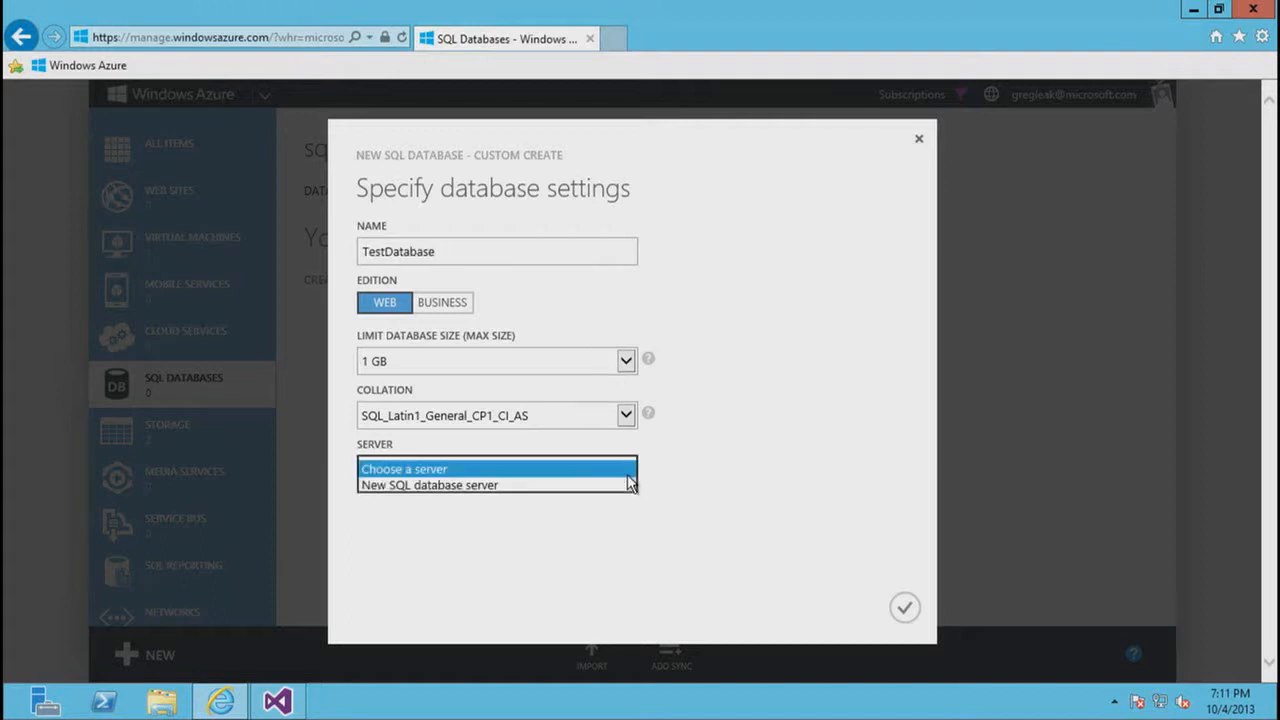
pyautogui.click(497, 486)
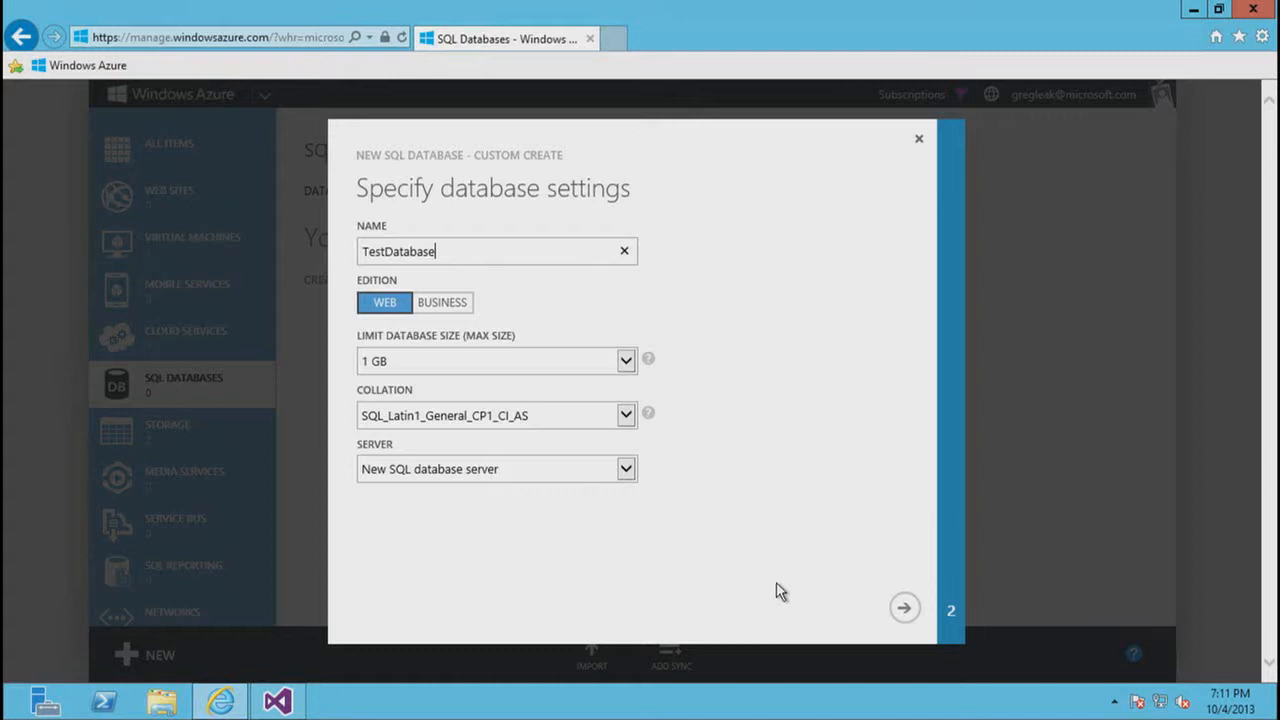
pyautogui.click(902, 612)
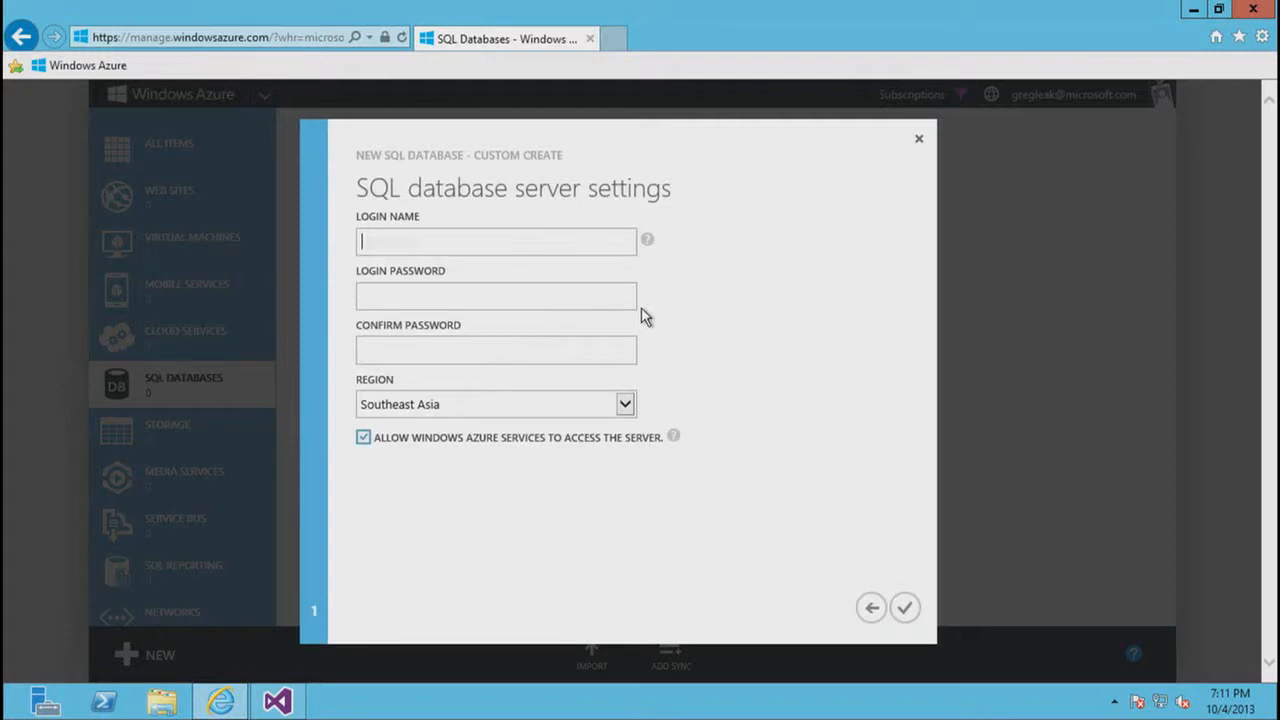
# Enter the server administrator login name and password, then confirm the password.
pyautogui.write('gregleak')
pyautogui.click(565, 297)
pyautogui.write('•••••••••')
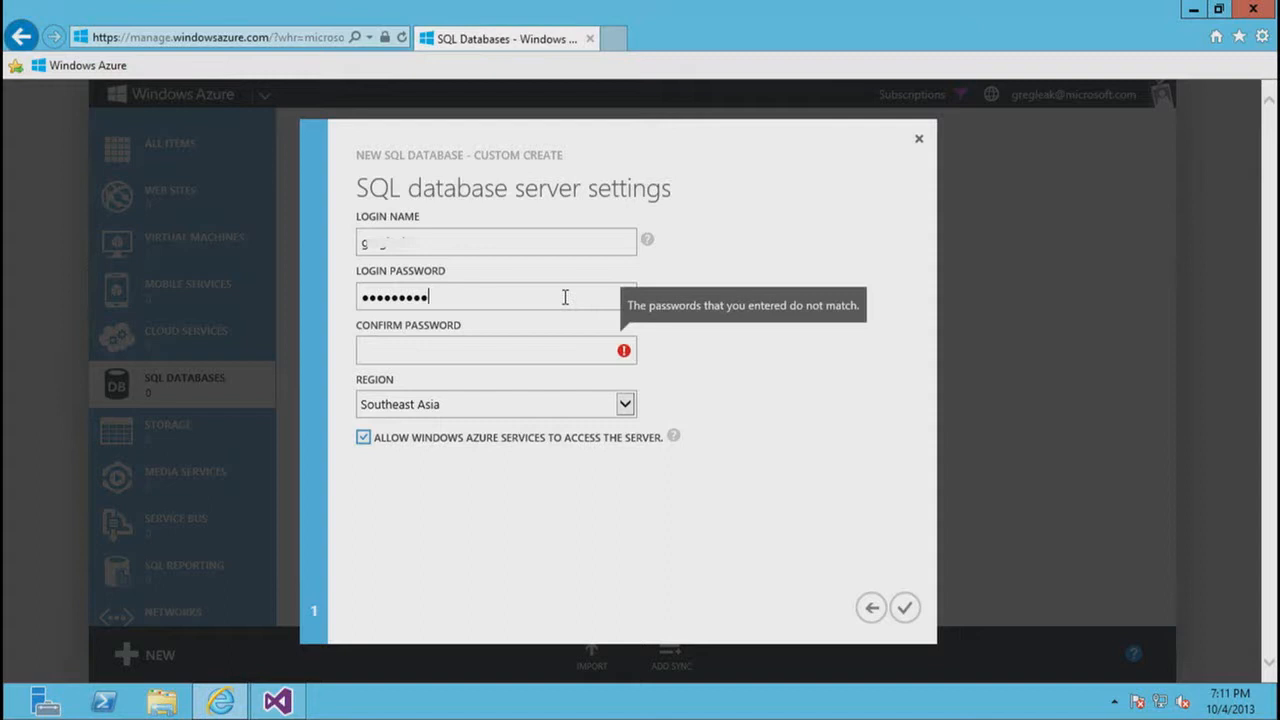
pyautogui.press('Tab')
pyautogui.write('•')
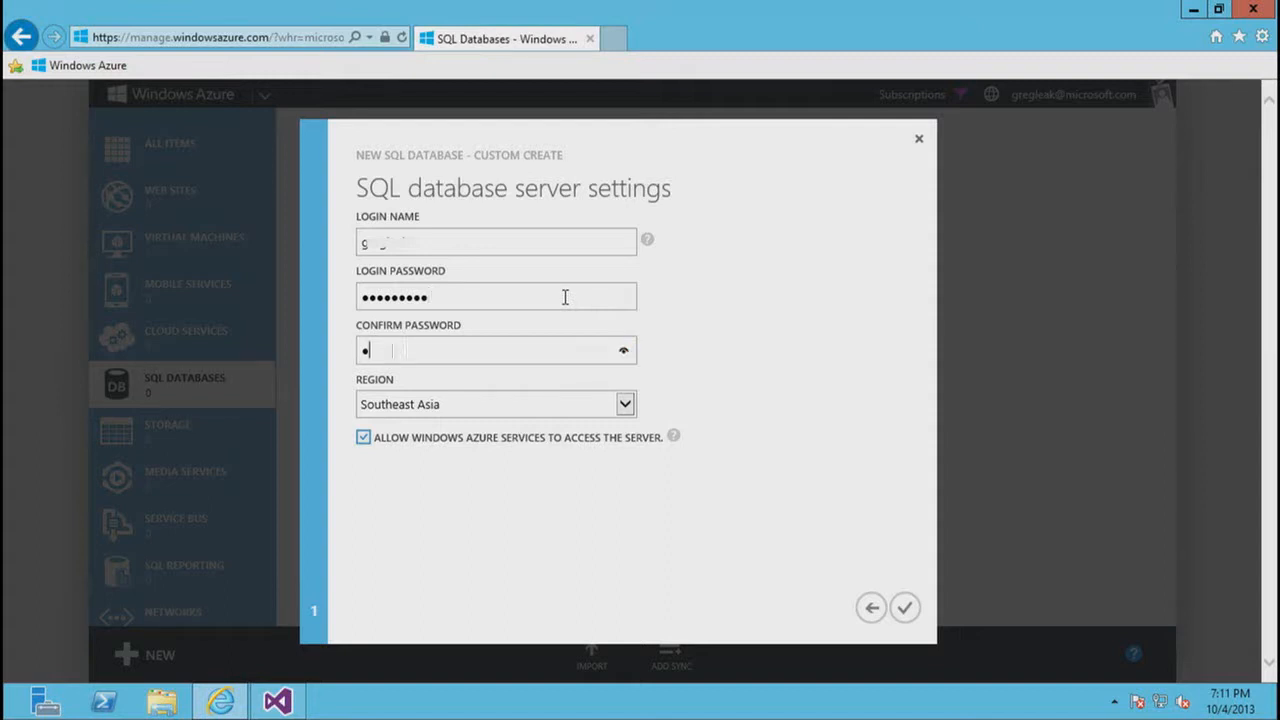
# Place the server in the East Asia region and finish creating TestDatabase.
pyautogui.click(624, 404)
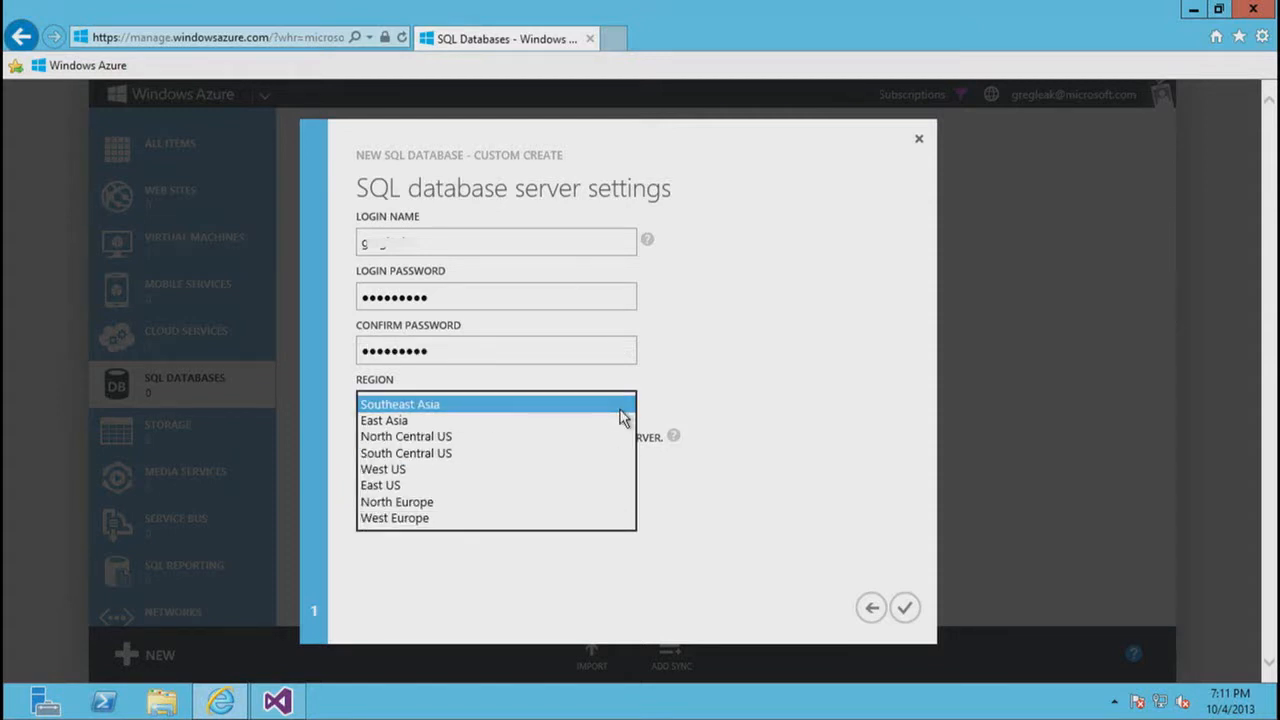
pyautogui.click(452, 421)
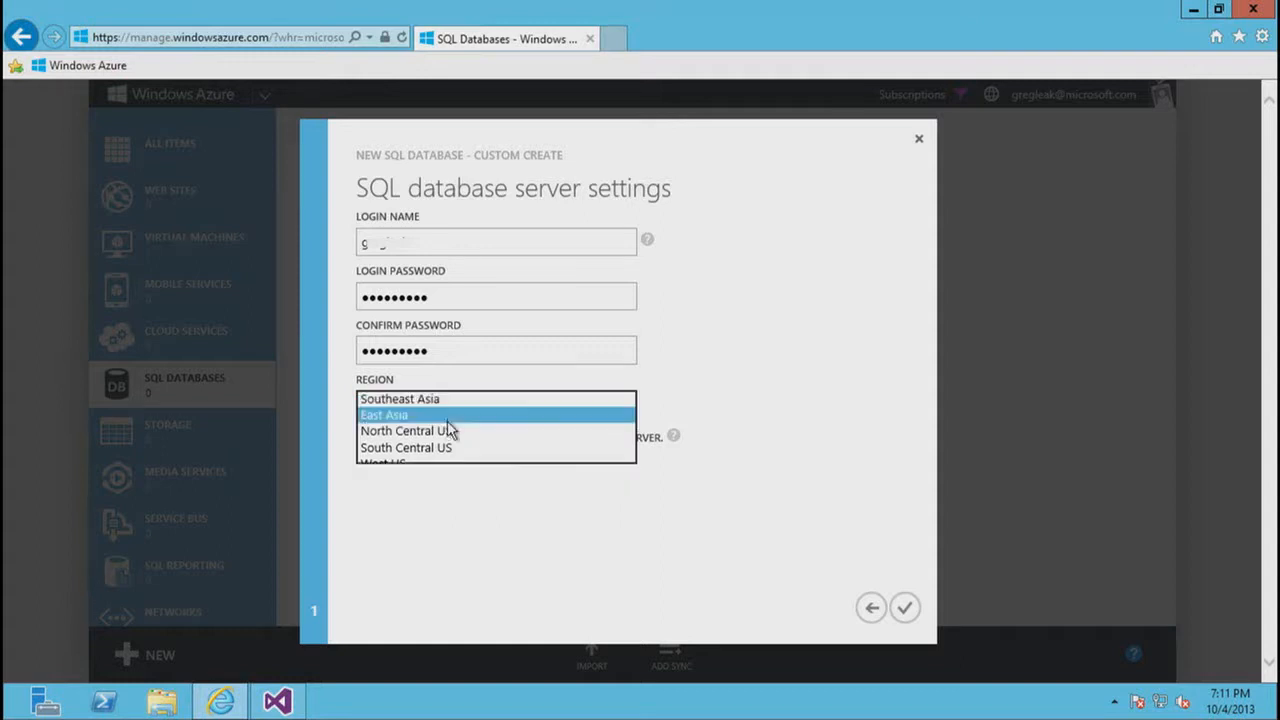
pyautogui.click(906, 620)
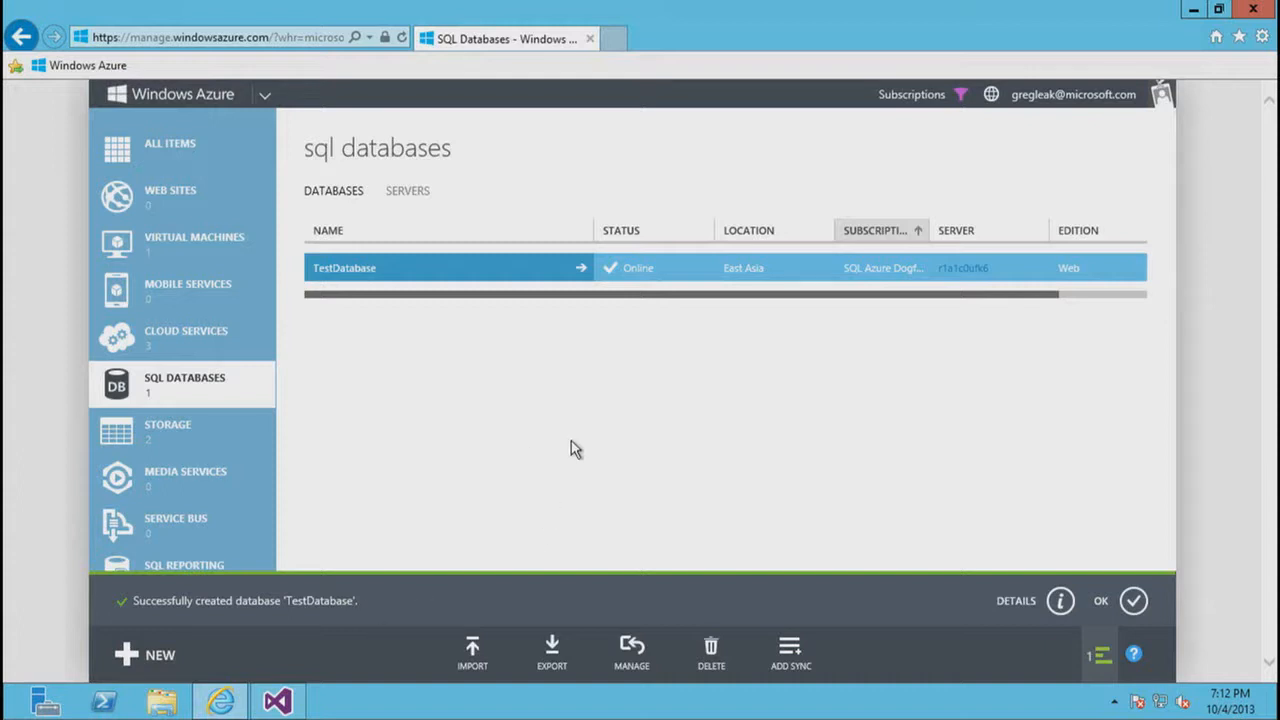
# Open the configure page of server r1a1c0ufk6 from the Servers list.
pyautogui.click(408, 194)
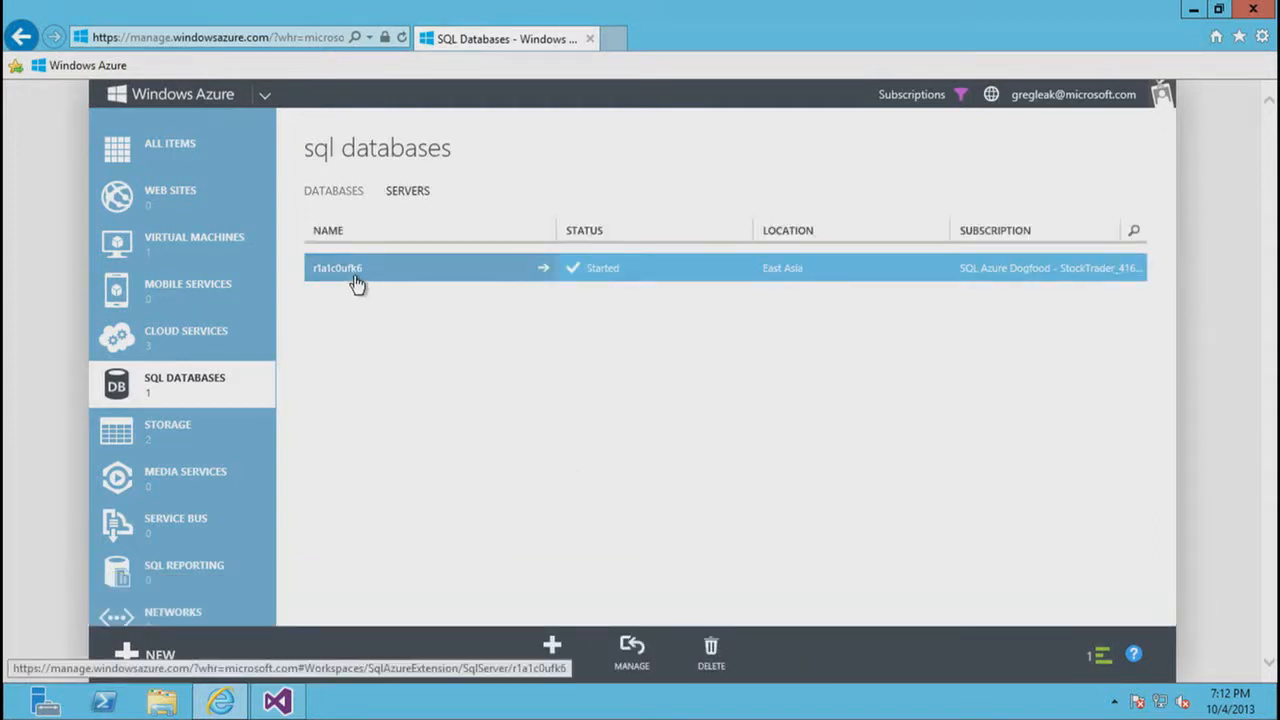
pyautogui.click(354, 280)
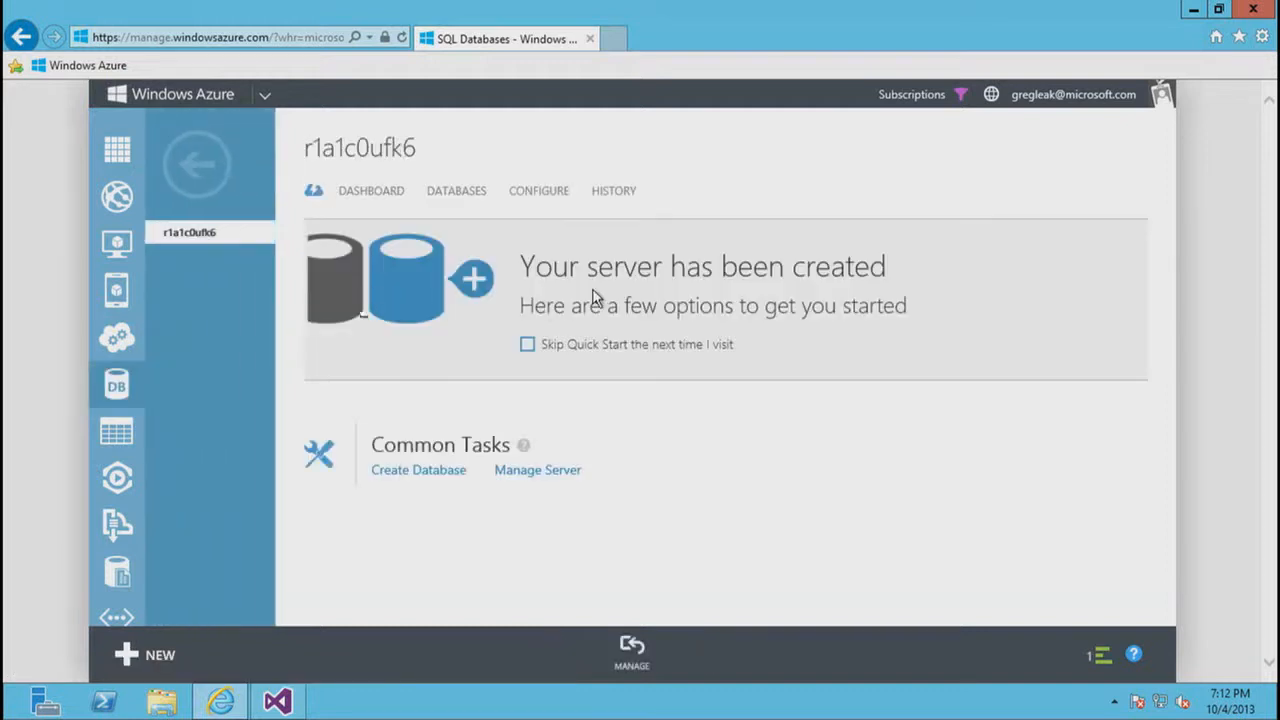
pyautogui.click(546, 194)
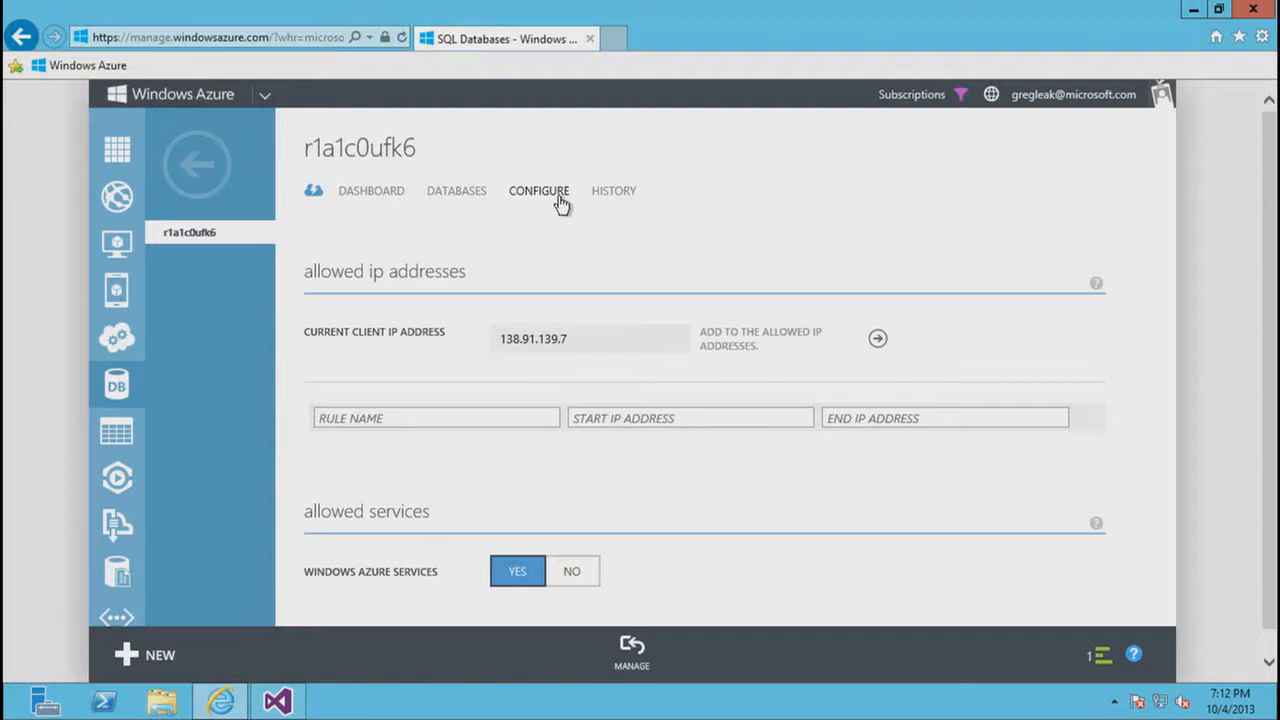
# Add and save firewall rule 'All' covering 0.0.0.0 to 254.254.254.254.
pyautogui.click(492, 418)
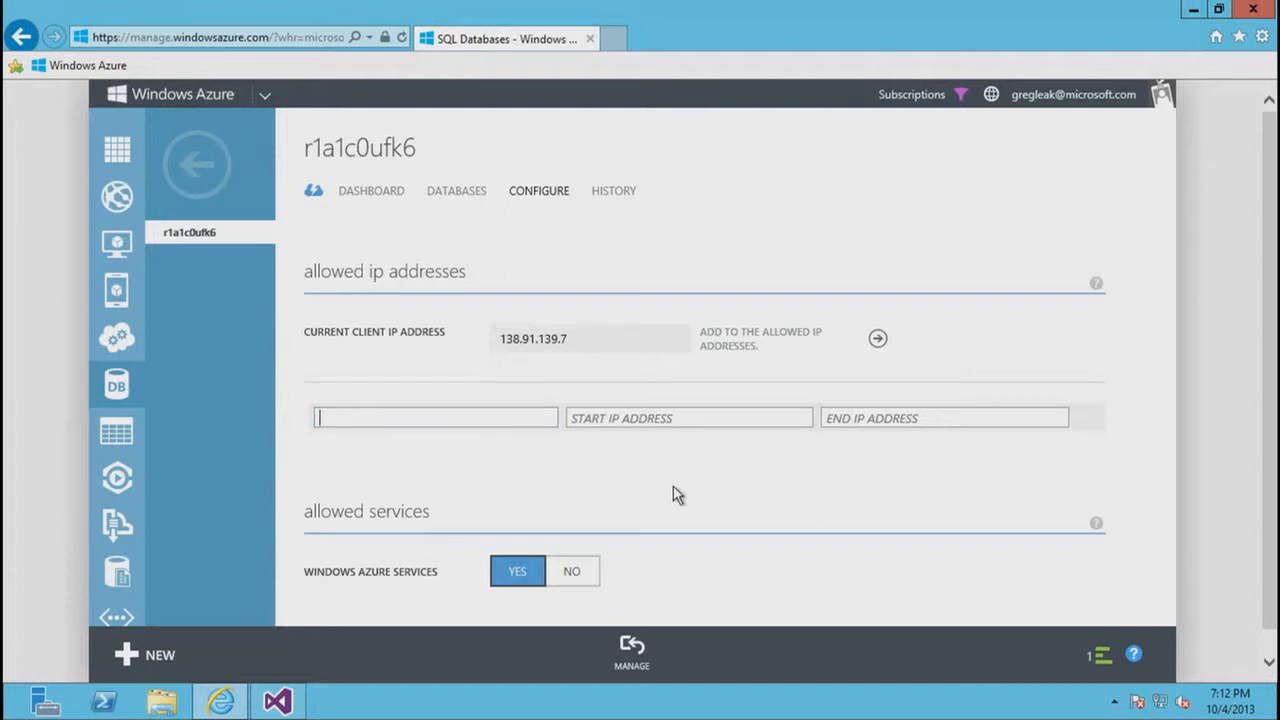
pyautogui.write('All')
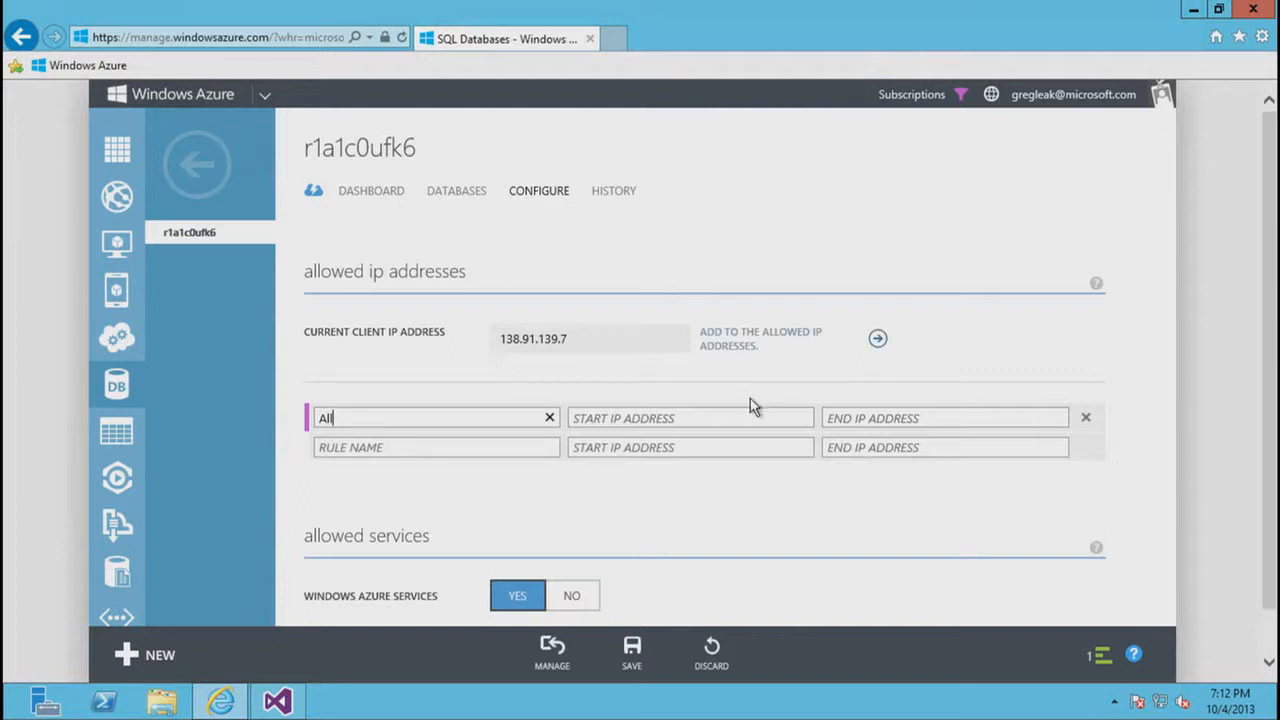
pyautogui.click(731, 418)
pyautogui.write('0.0.')
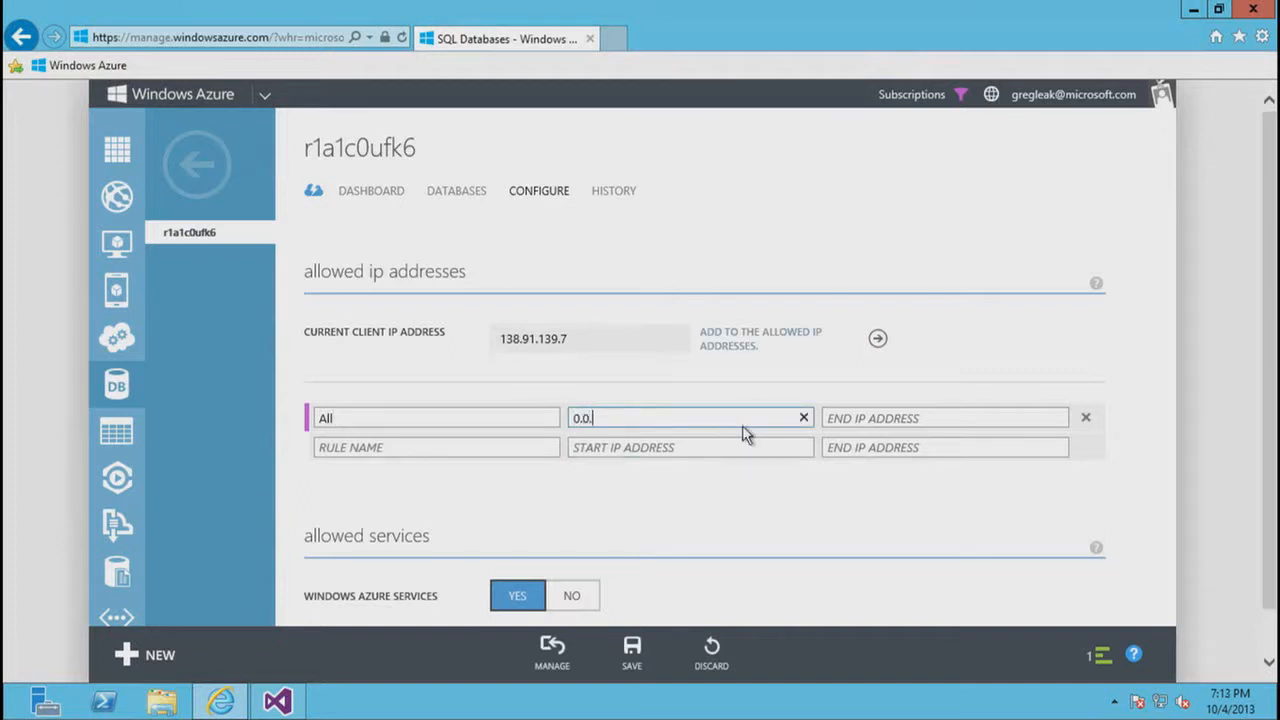
pyautogui.click(895, 416)
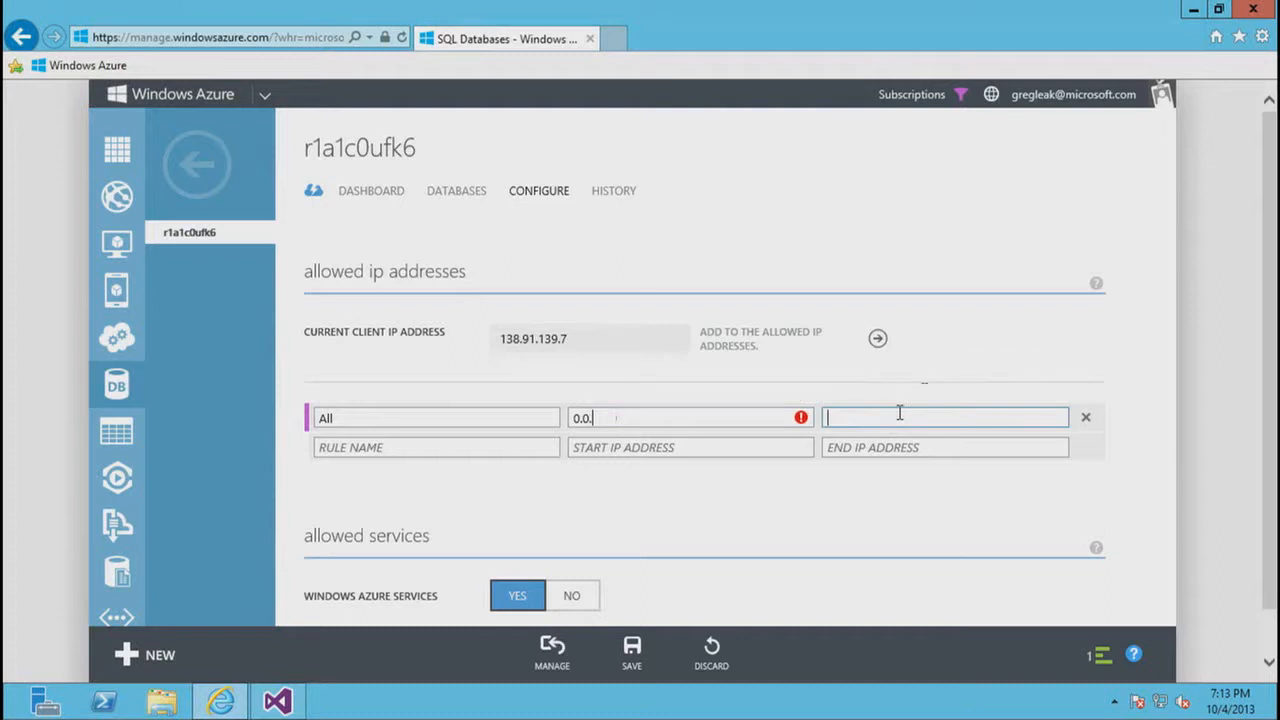
pyautogui.write('0.0')
pyautogui.write('2')
pyautogui.write('55.25')
pyautogui.write('4.254.254')
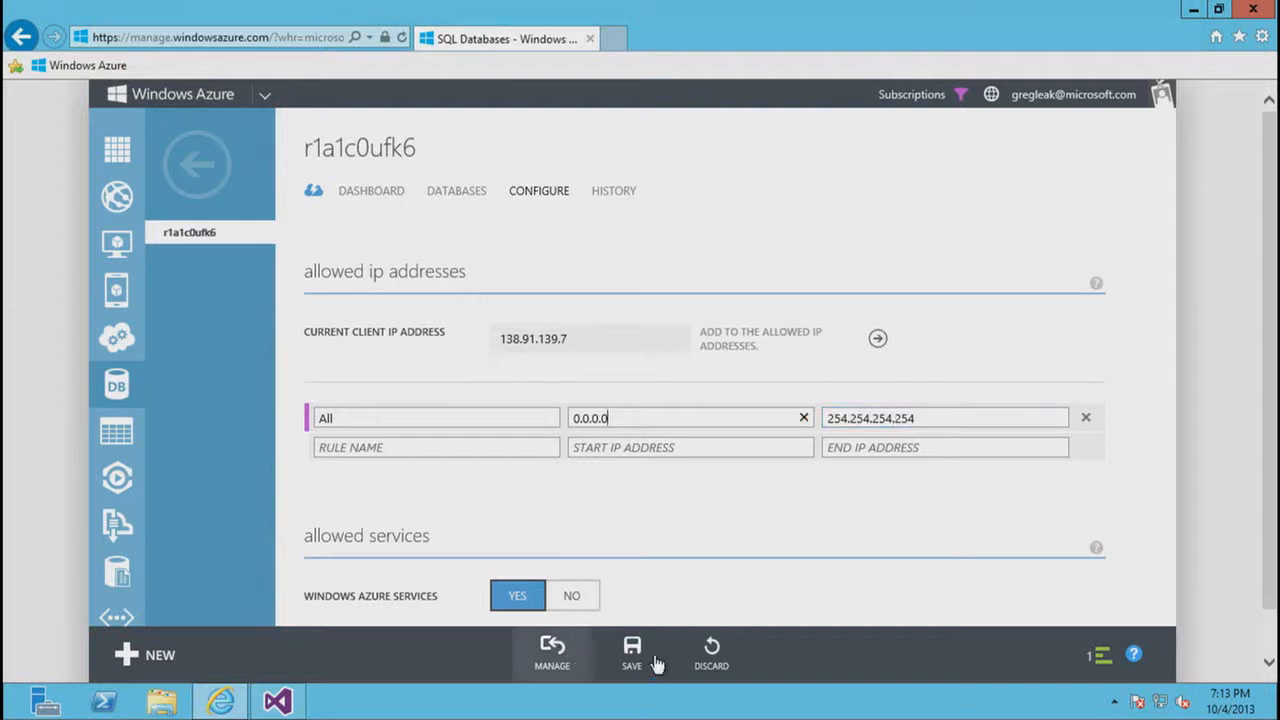
pyautogui.click(633, 662)
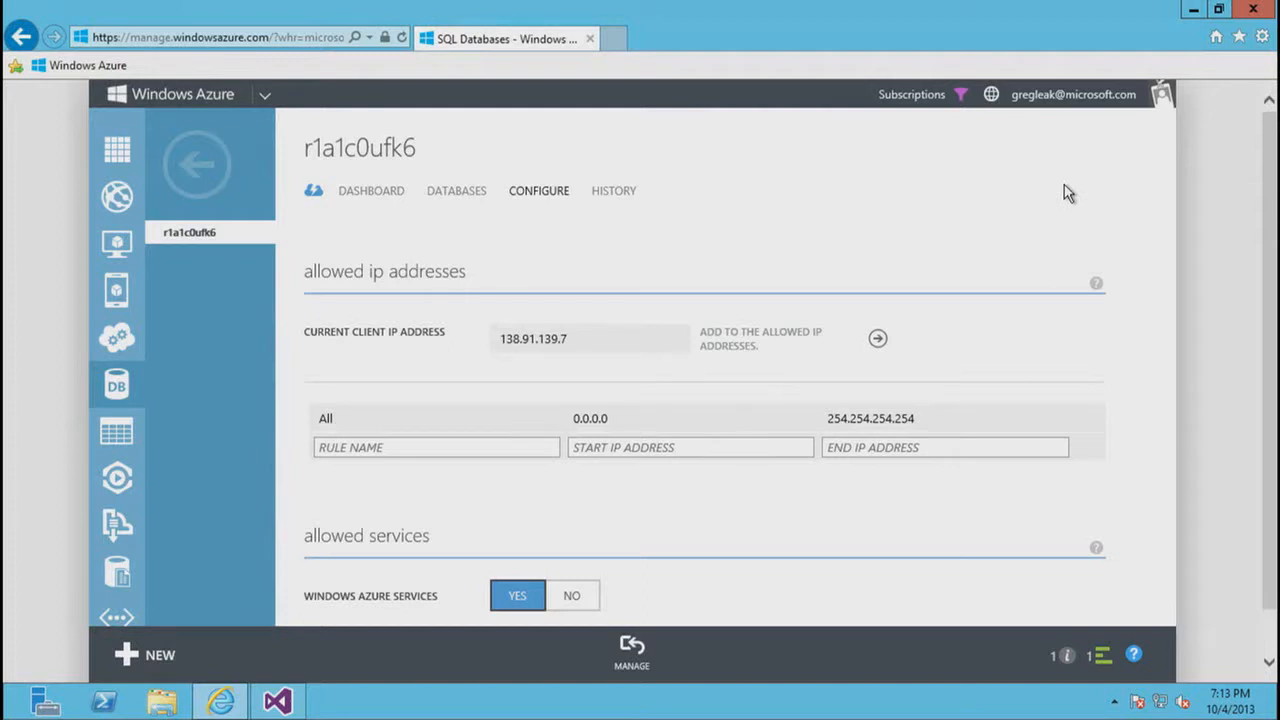
# Show SQL Server Object Explorer in Visual Studio, then return to the Azure portal.
pyautogui.click(281, 705)
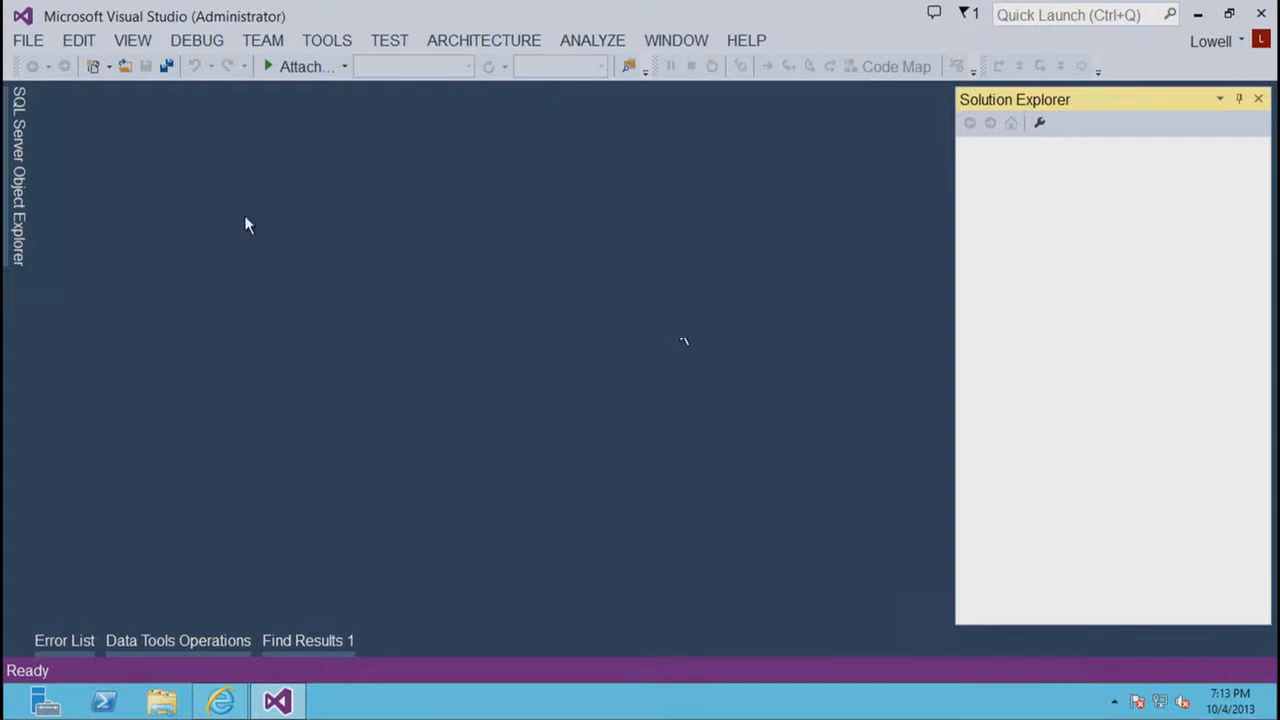
pyautogui.click(20, 233)
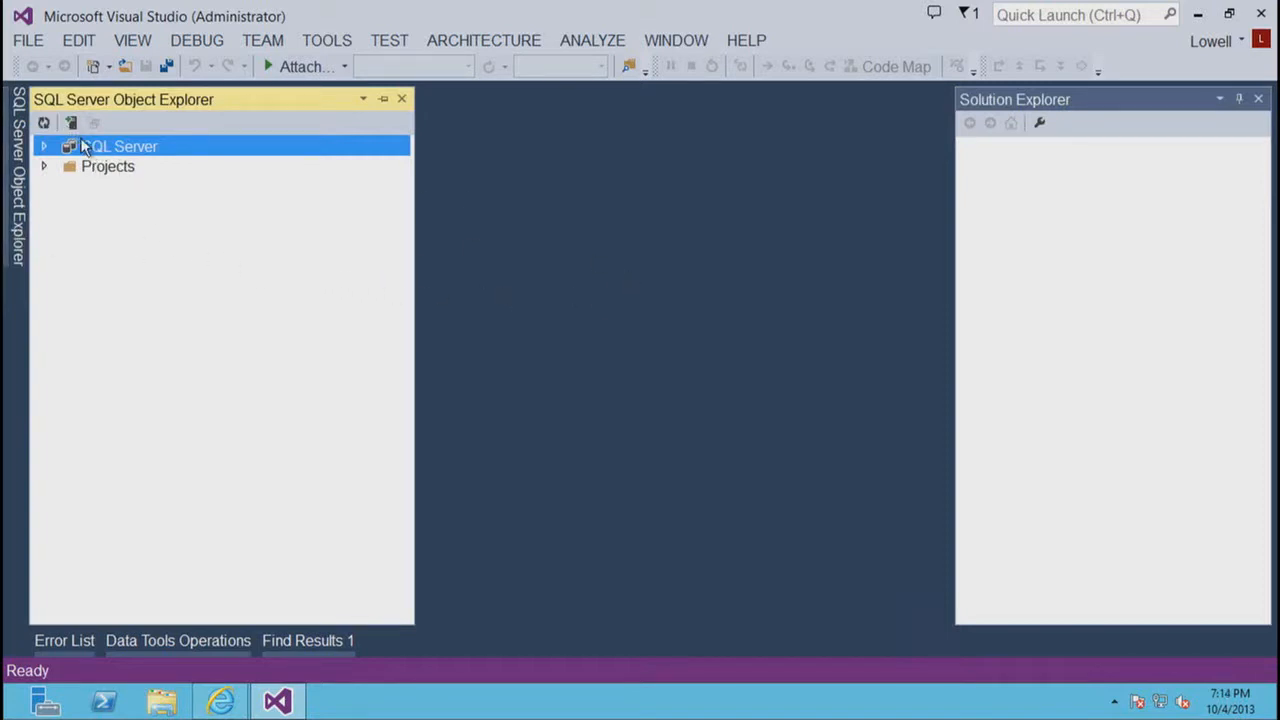
pyautogui.click(227, 706)
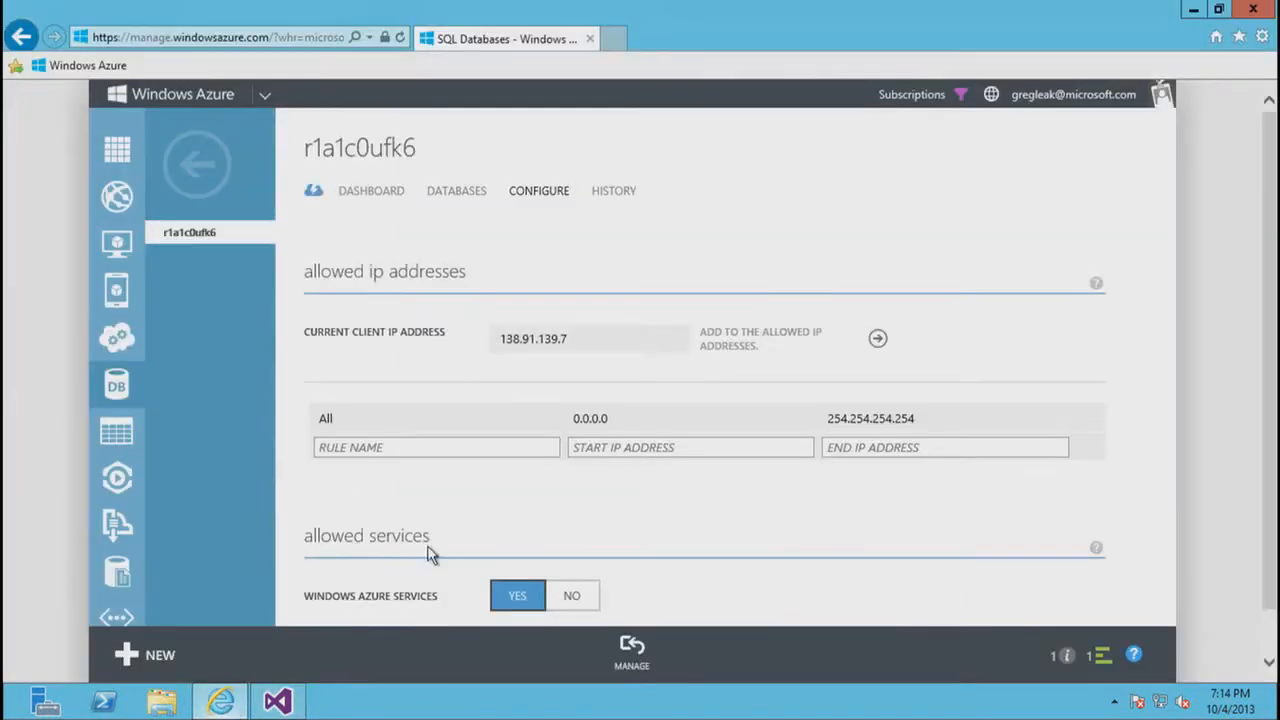
# Copy the host name r1a1c0ufk6.database.windows.net from the server dashboard, then go back to Visual Studio.
pyautogui.click(380, 190)
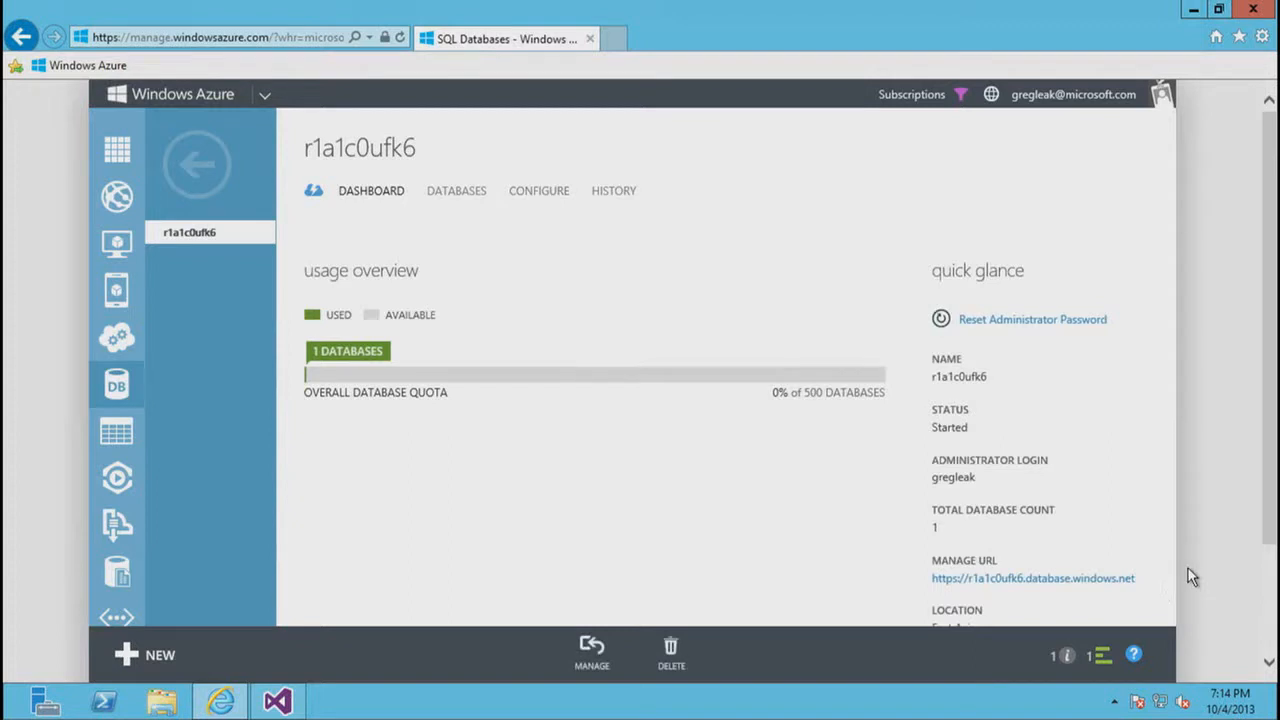
pyautogui.moveTo(1136, 579); pyautogui.dragTo(977, 600)
pyautogui.hotkey('ctrl', 'c')
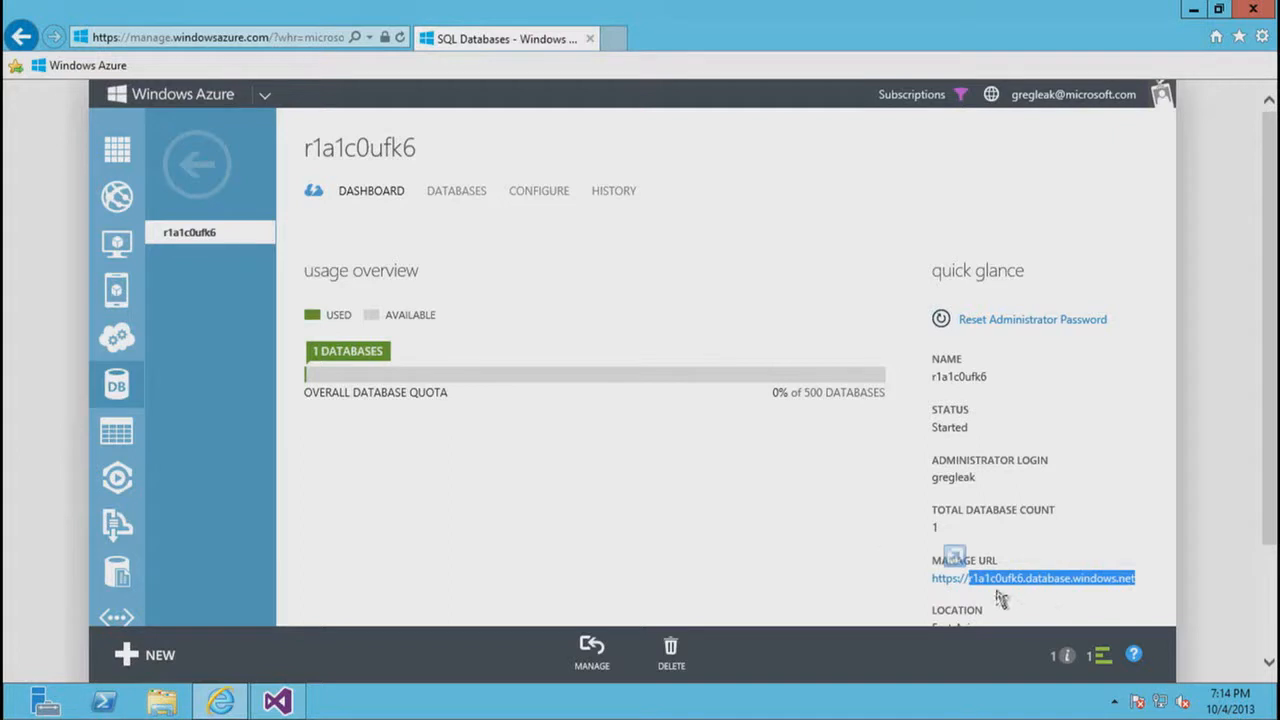
pyautogui.click(285, 703)
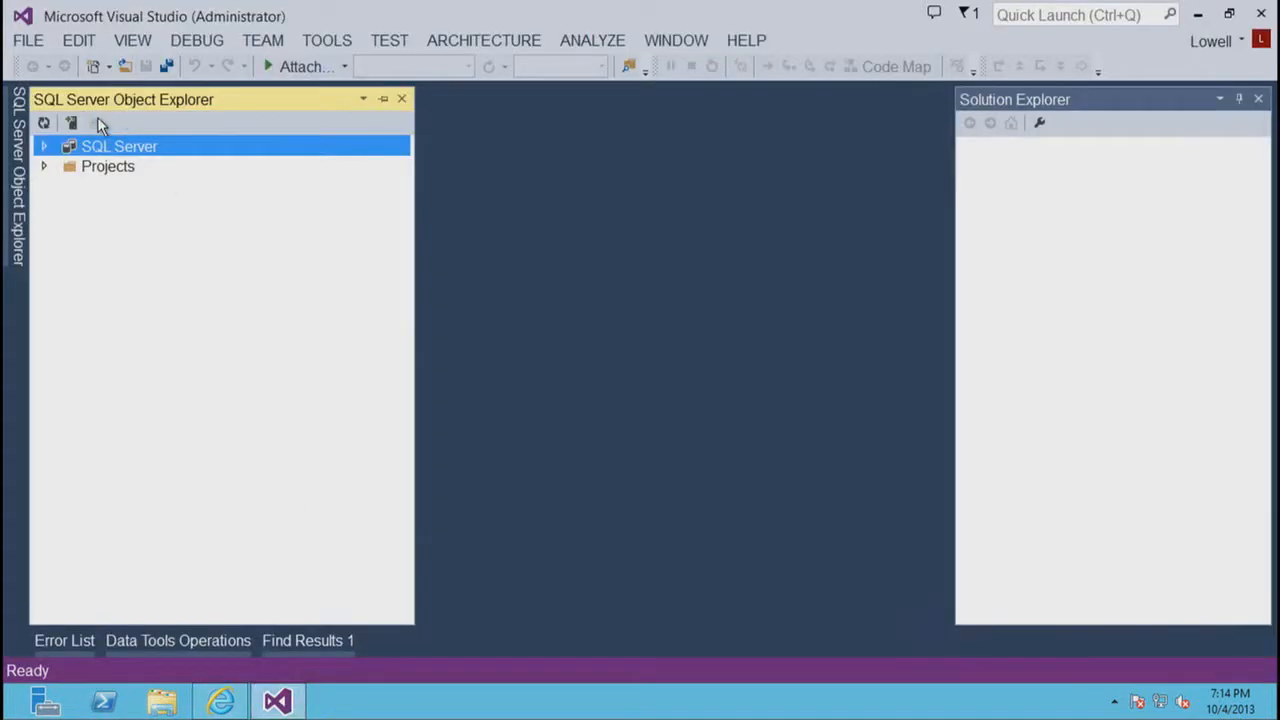
# Connect to r1a1c0ufk6.database.windows.net with the SQL login password, remembering the password.
pyautogui.click(71, 125)
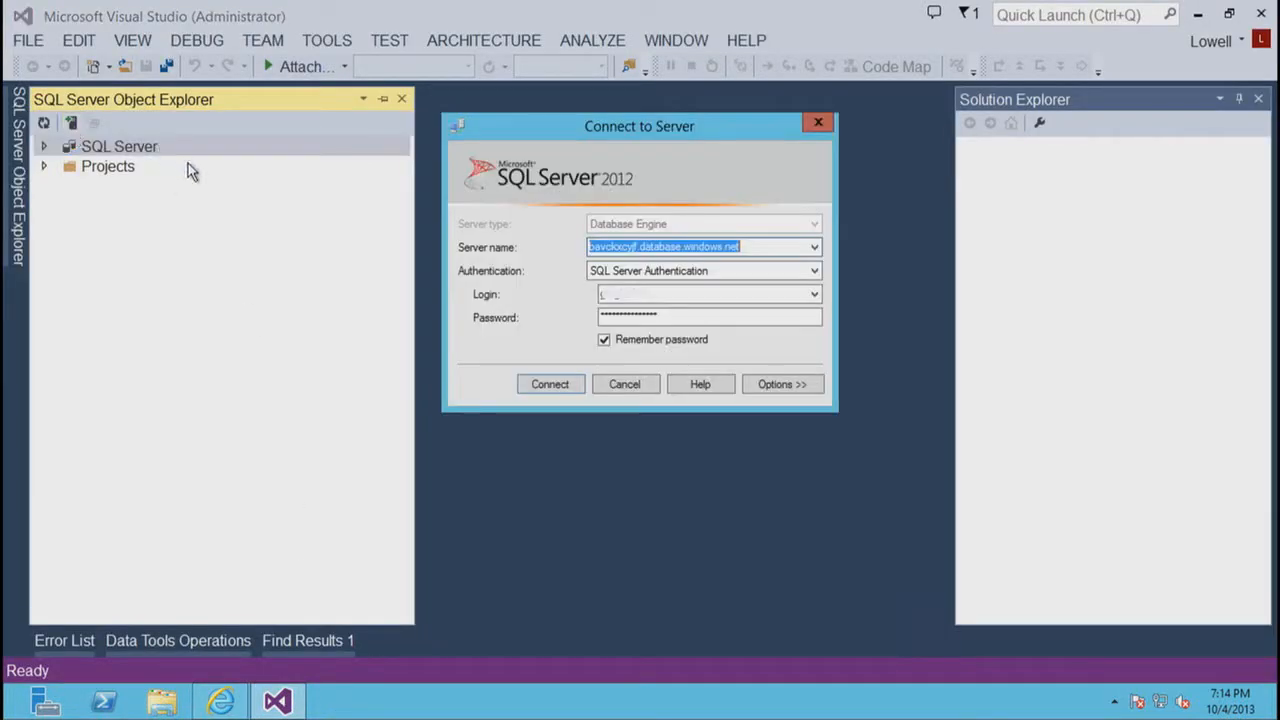
pyautogui.hotkey('ctrl', 'v')
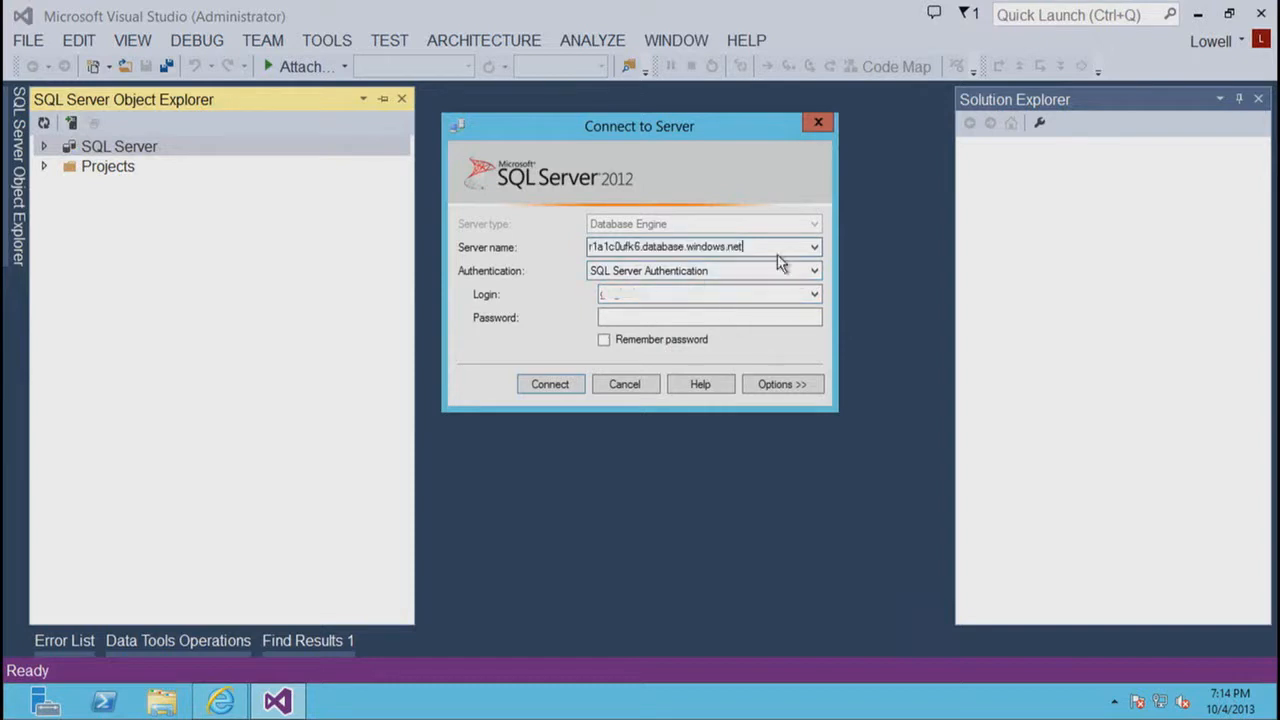
pyautogui.write('*********')
pyautogui.click(603, 340)
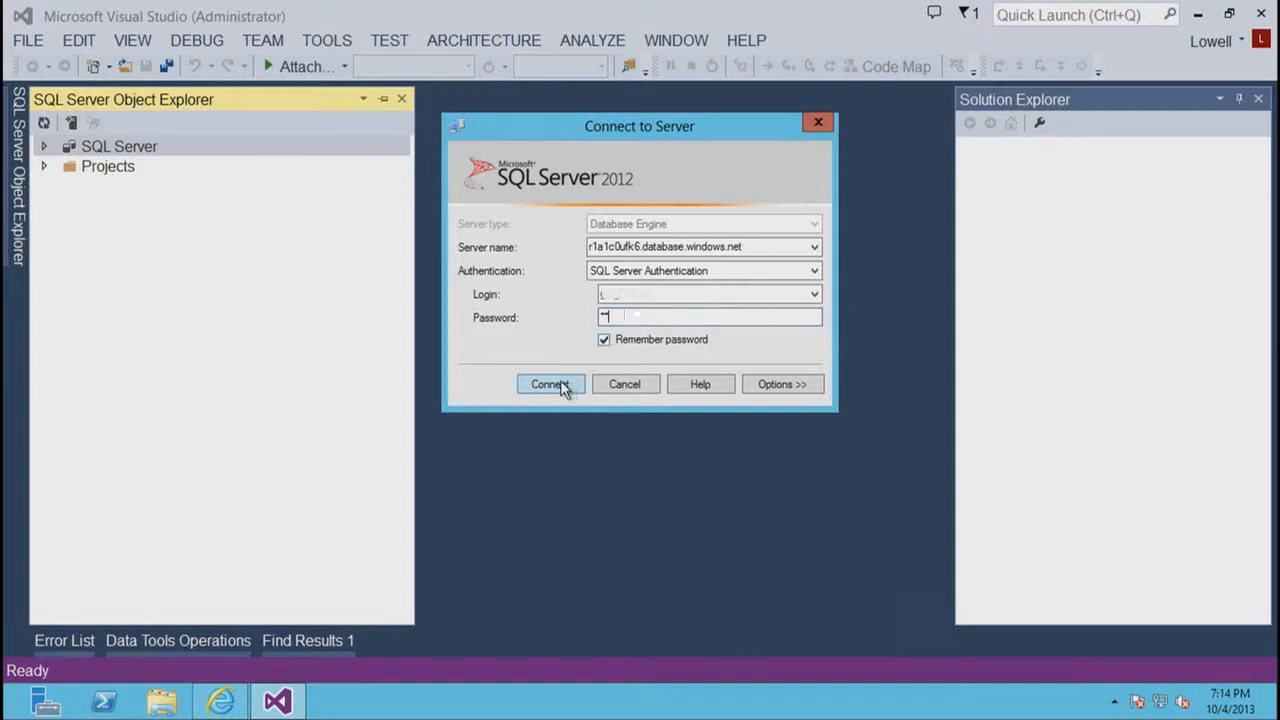
pyautogui.click(552, 385)
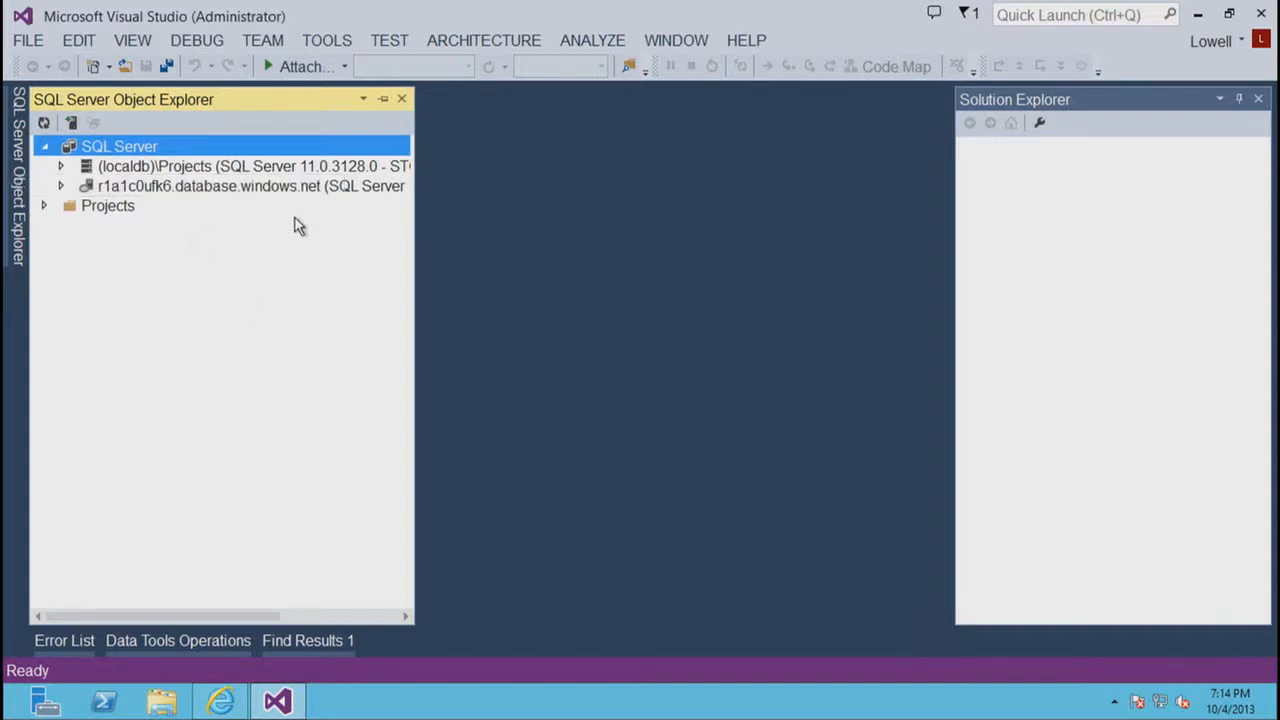
# Expand the Azure server down to TestDatabase's Tables folder, then collapse the server node.
pyautogui.click(281, 188)
pyautogui.click(281, 188)
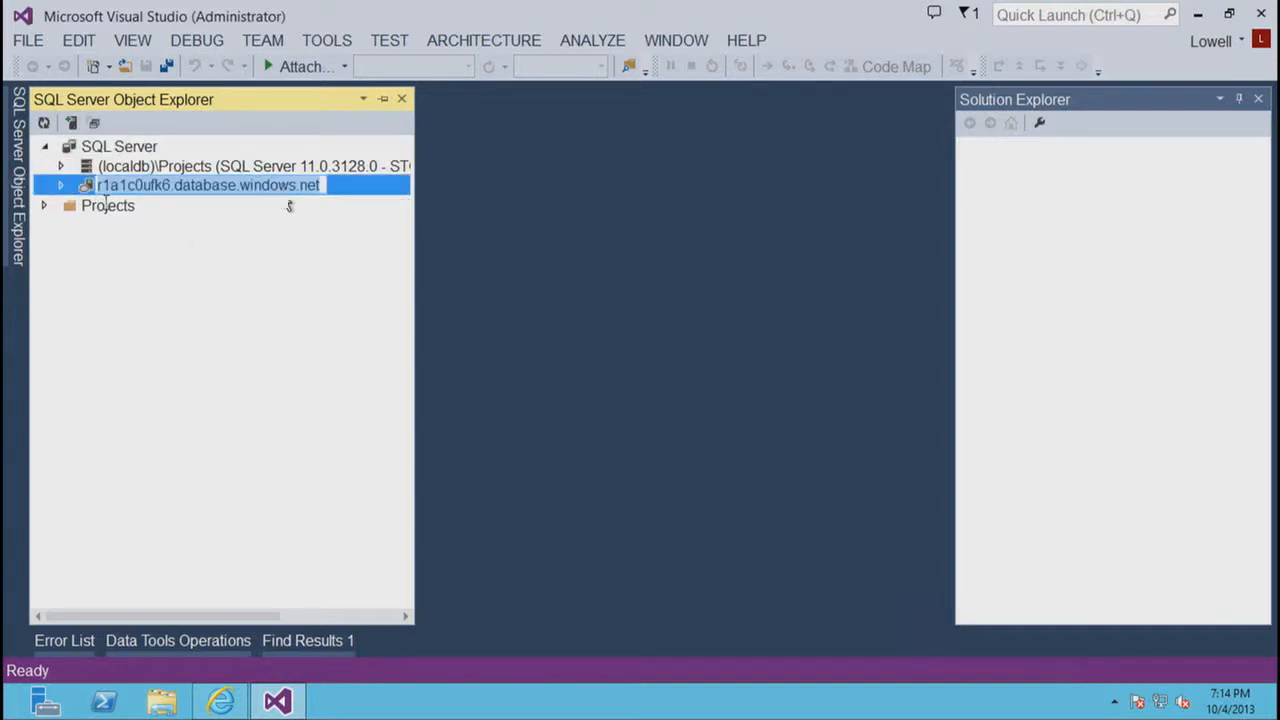
pyautogui.doubleClick(99, 187)
pyautogui.doubleClick(87, 184)
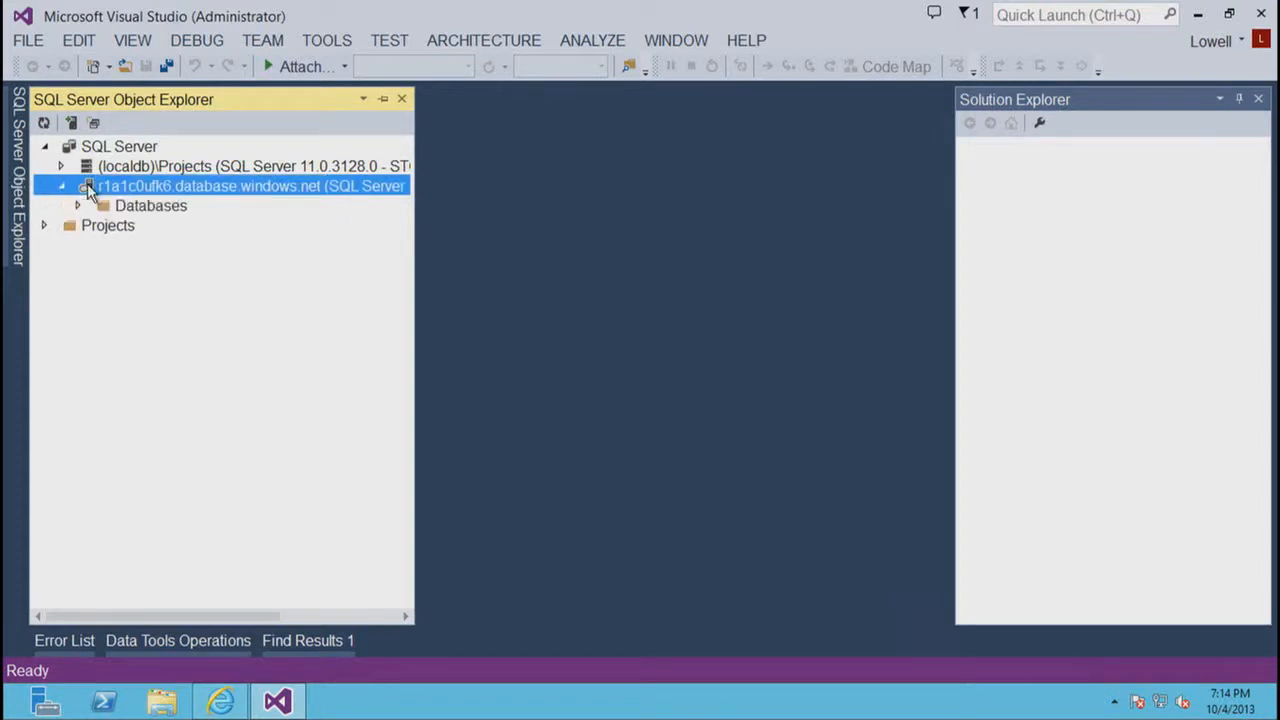
pyautogui.click(110, 210)
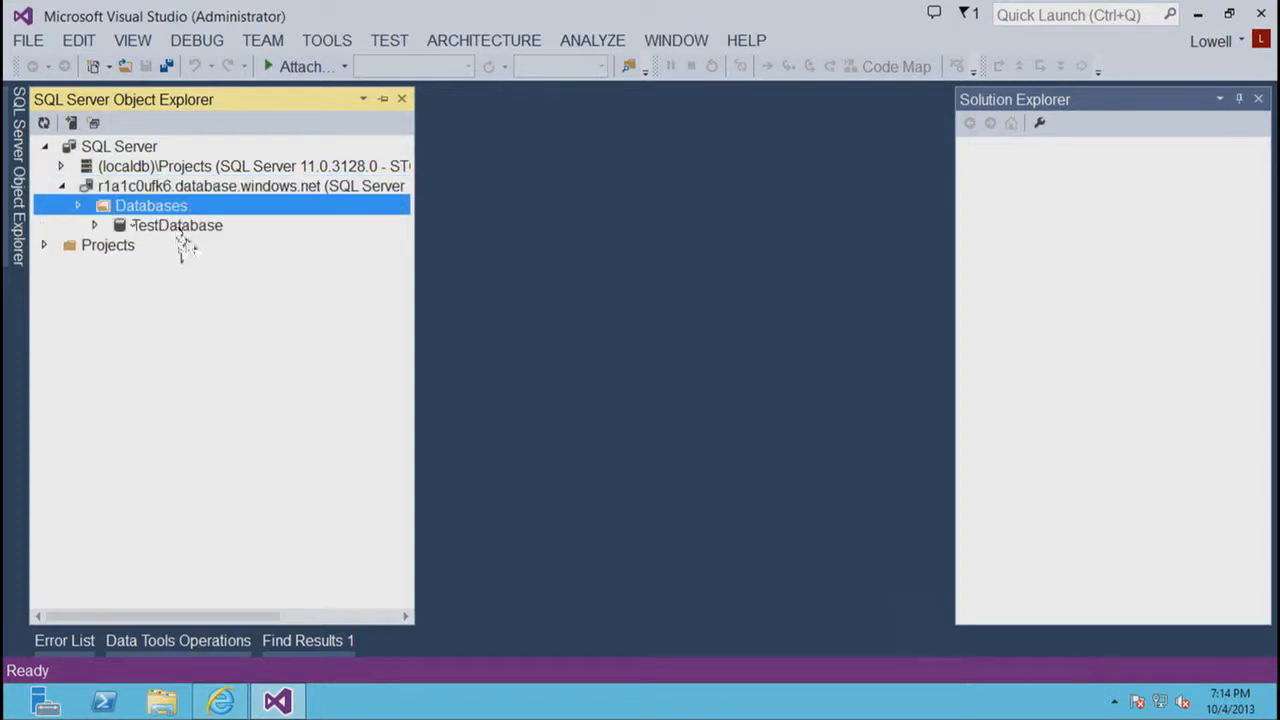
pyautogui.doubleClick(179, 228)
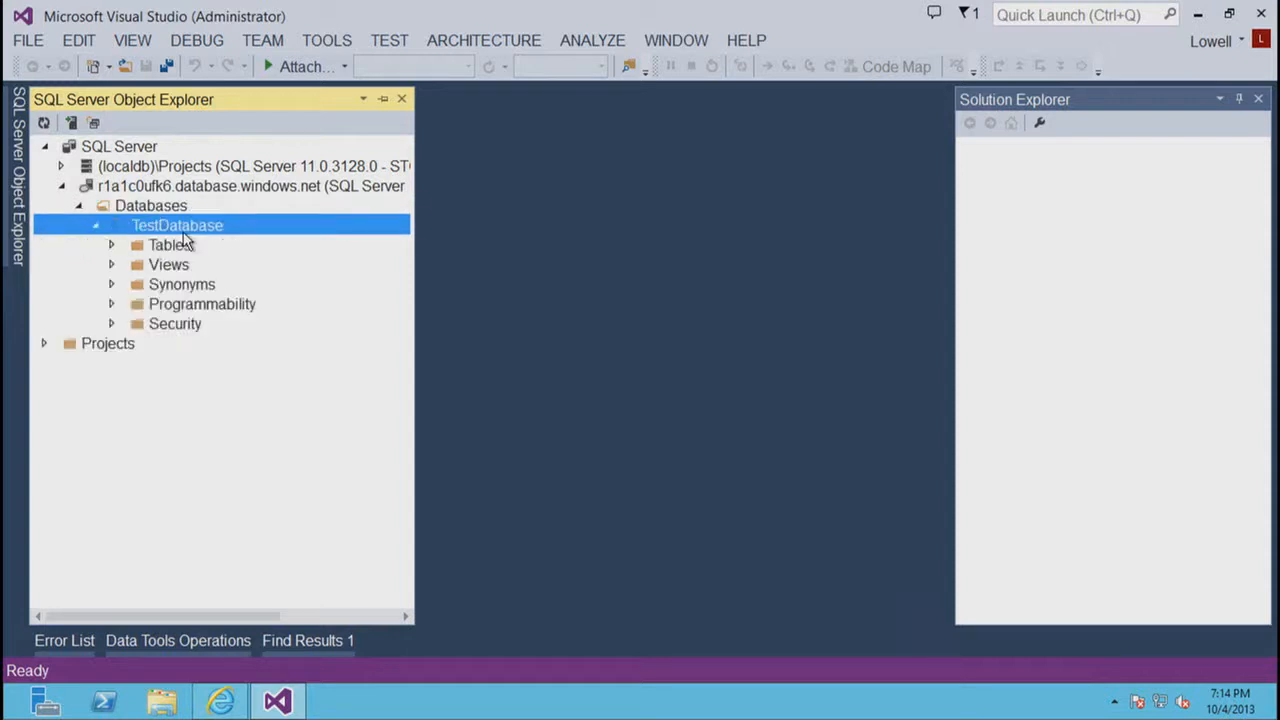
pyautogui.doubleClick(172, 246)
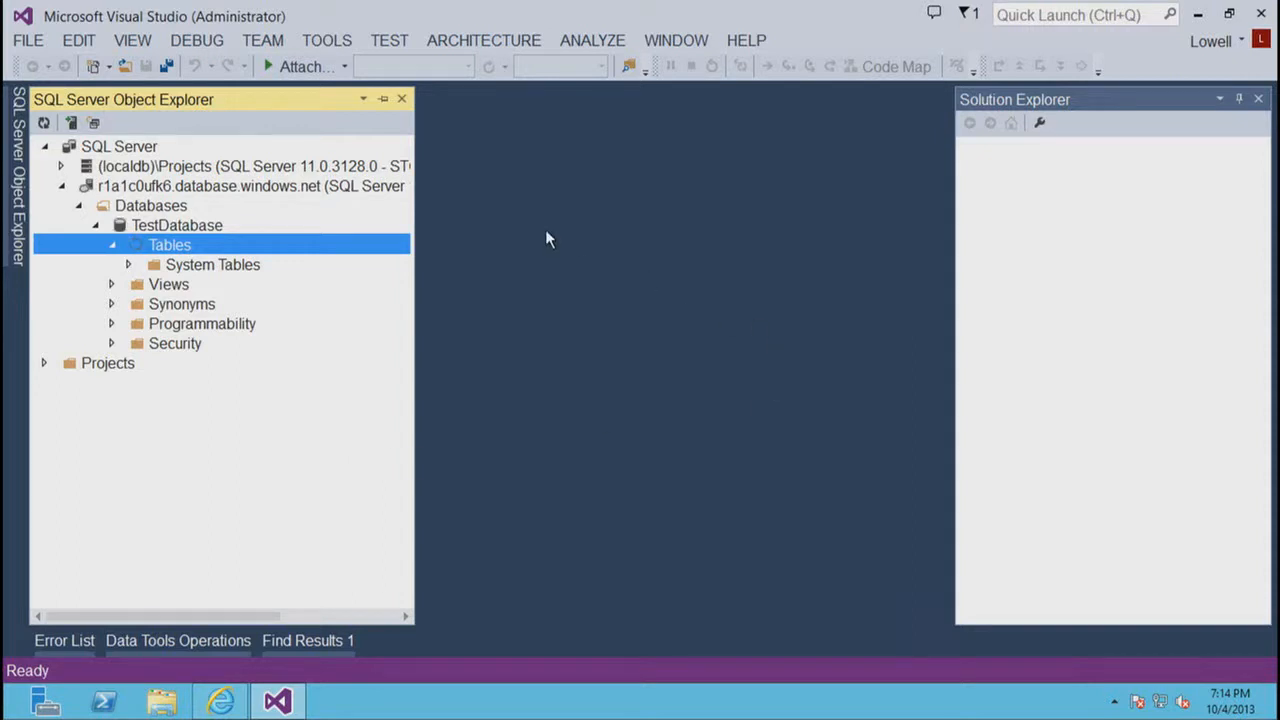
pyautogui.click(72, 189)
pyautogui.click(64, 187)
pyautogui.click(64, 187)
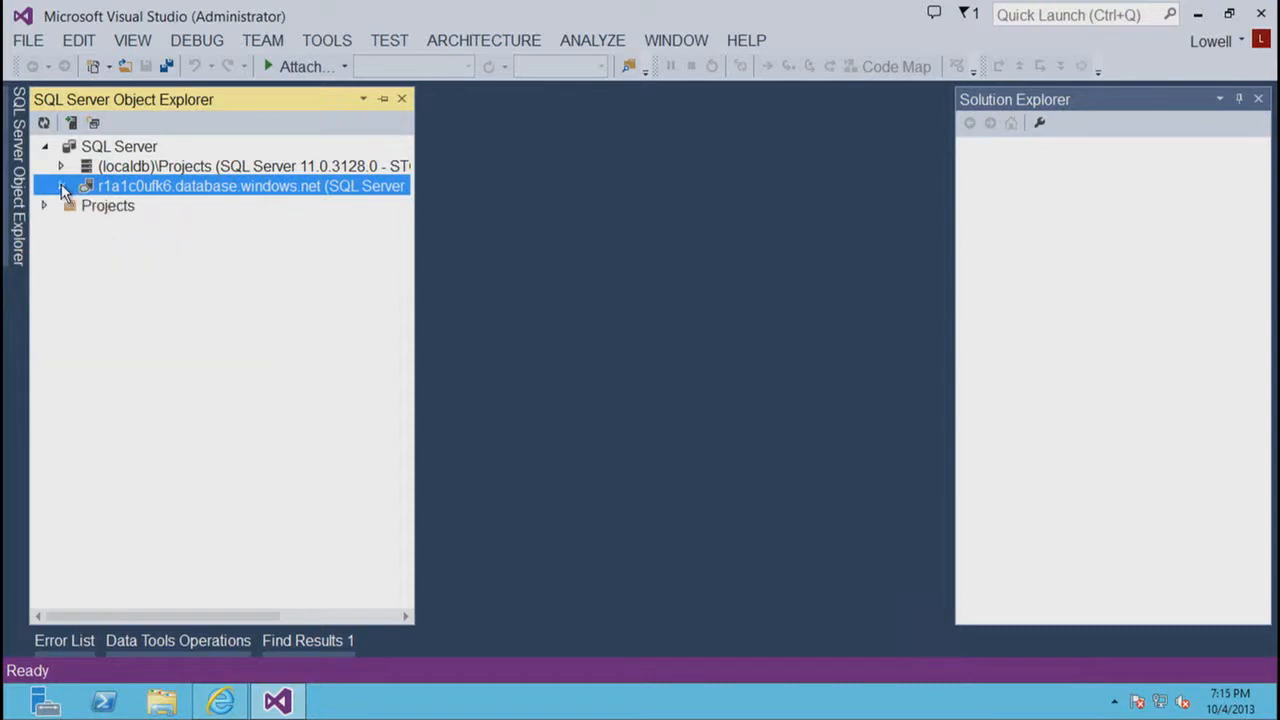
# Add a connection to the StockTraderDev server chosen from the saved servers list.
pyautogui.click(71, 123)
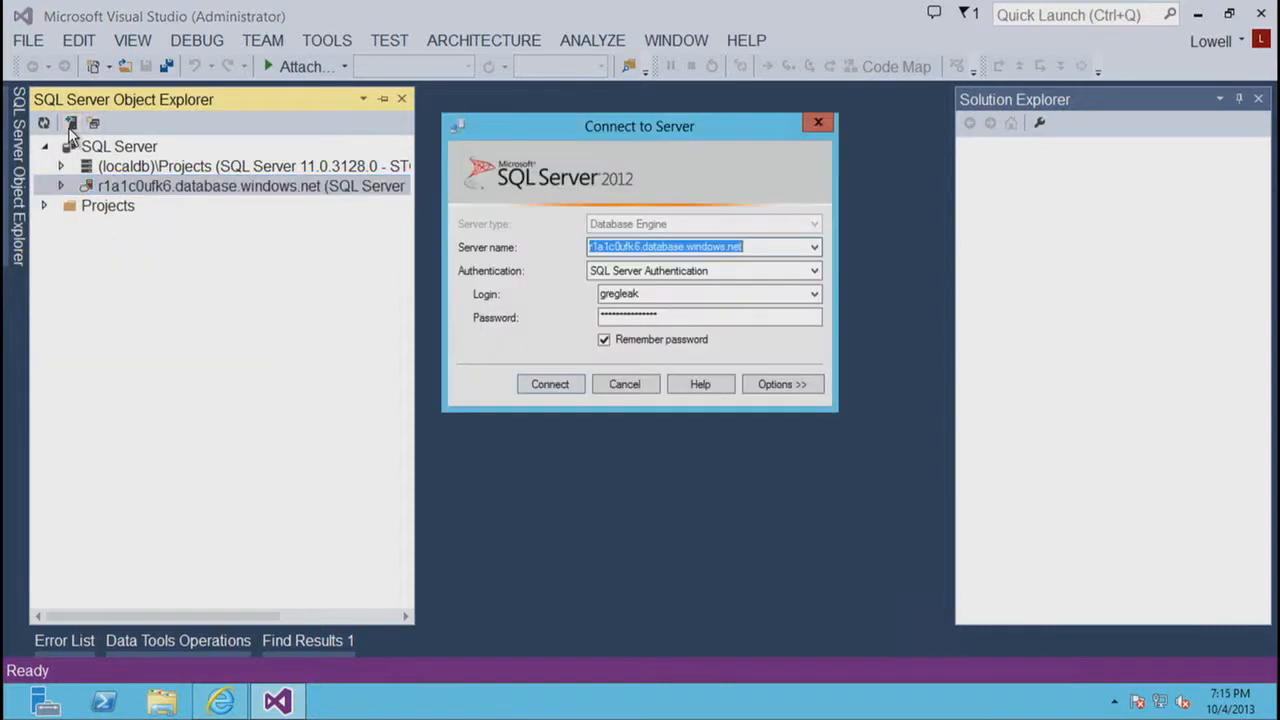
pyautogui.click(815, 248)
pyautogui.click(680, 289)
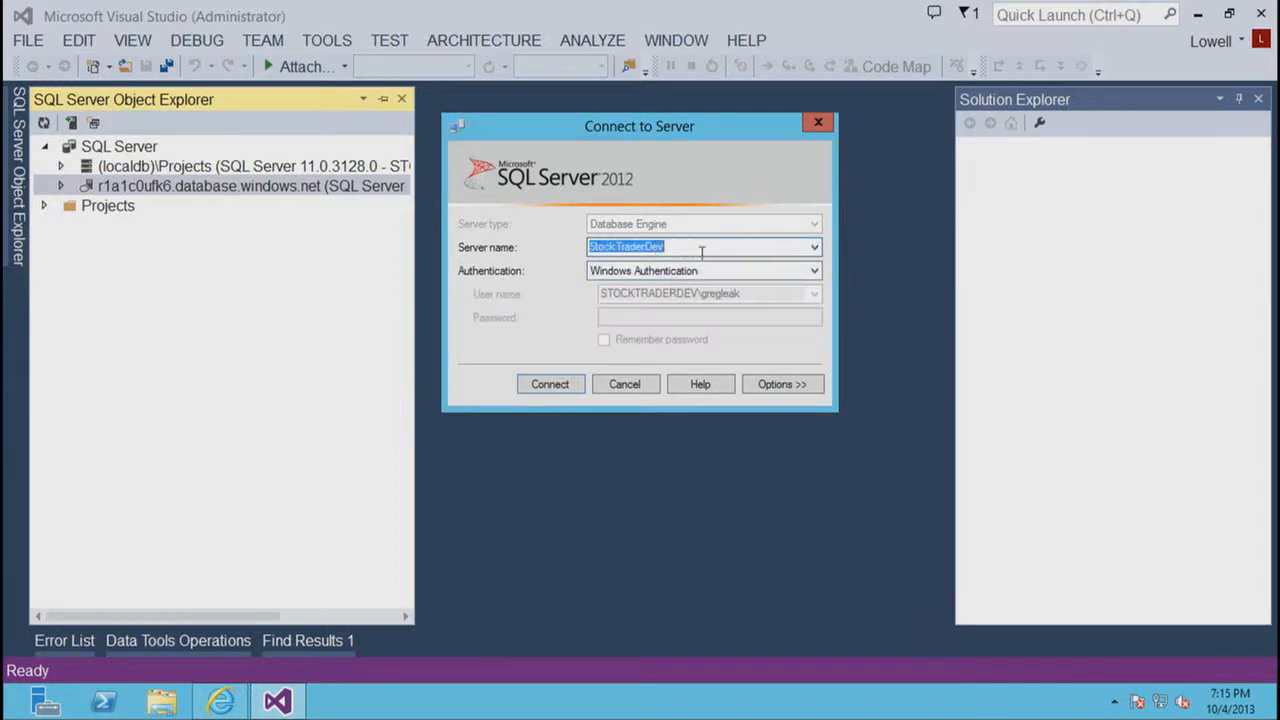
pyautogui.click(560, 393)
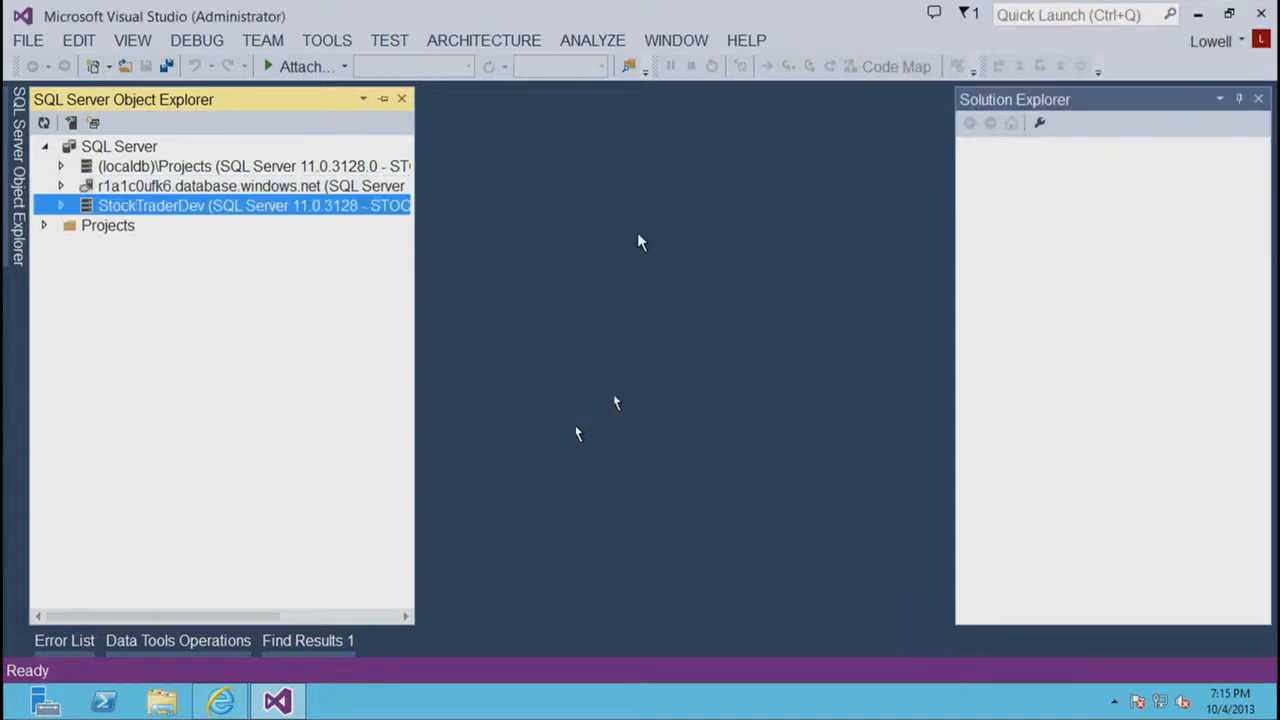
# Open the dbo.ORDERS table design in StockTraderAccountDB, widen its grid, then close it.
pyautogui.doubleClick(138, 208)
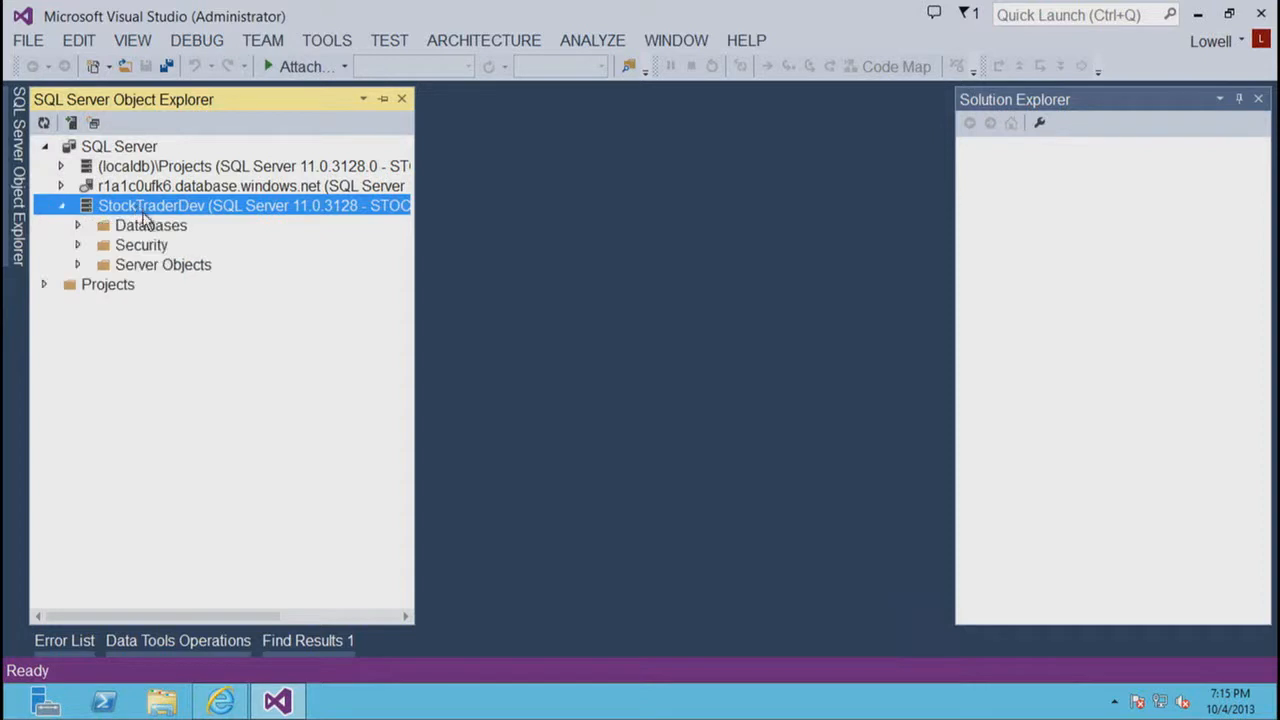
pyautogui.doubleClick(148, 227)
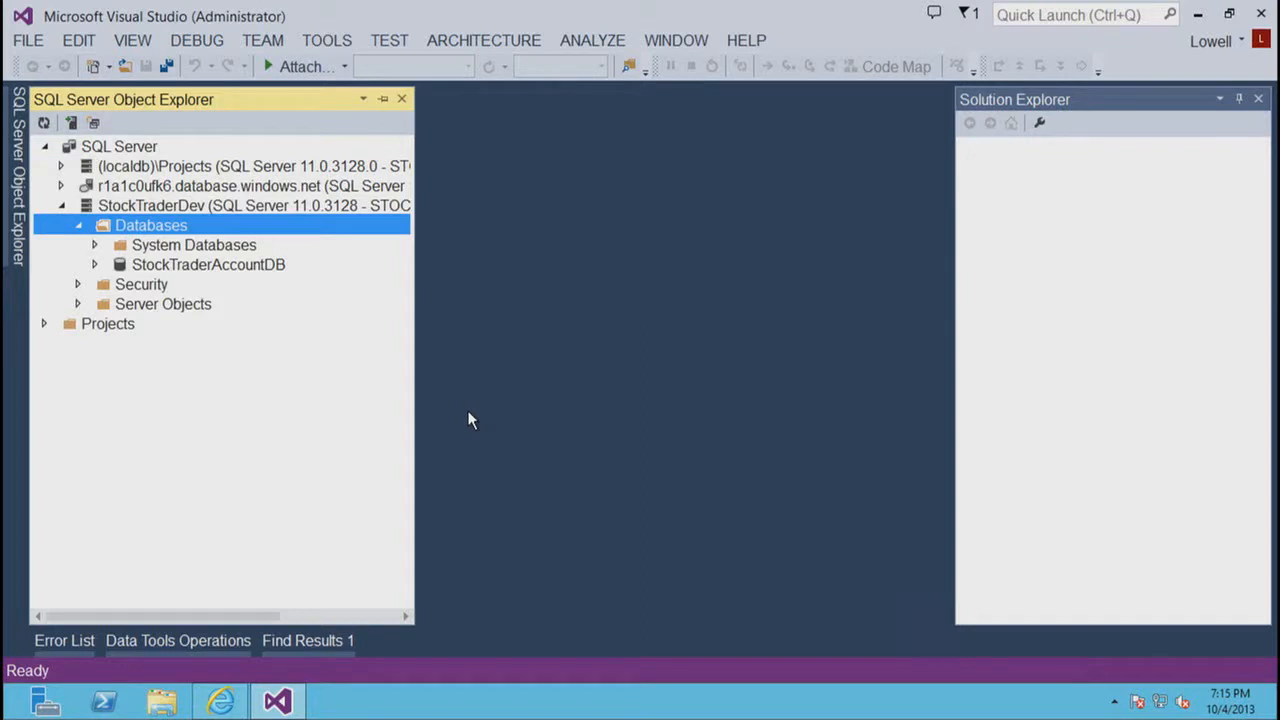
pyautogui.click(257, 268)
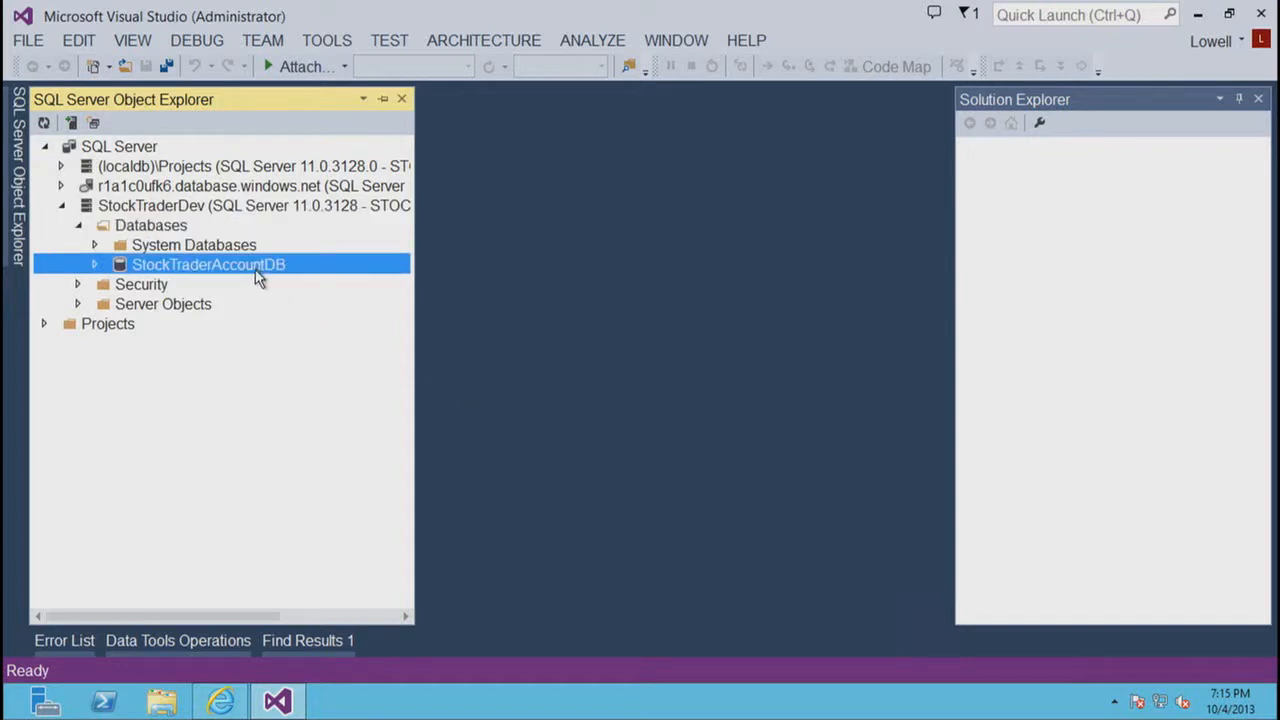
pyautogui.doubleClick(255, 266)
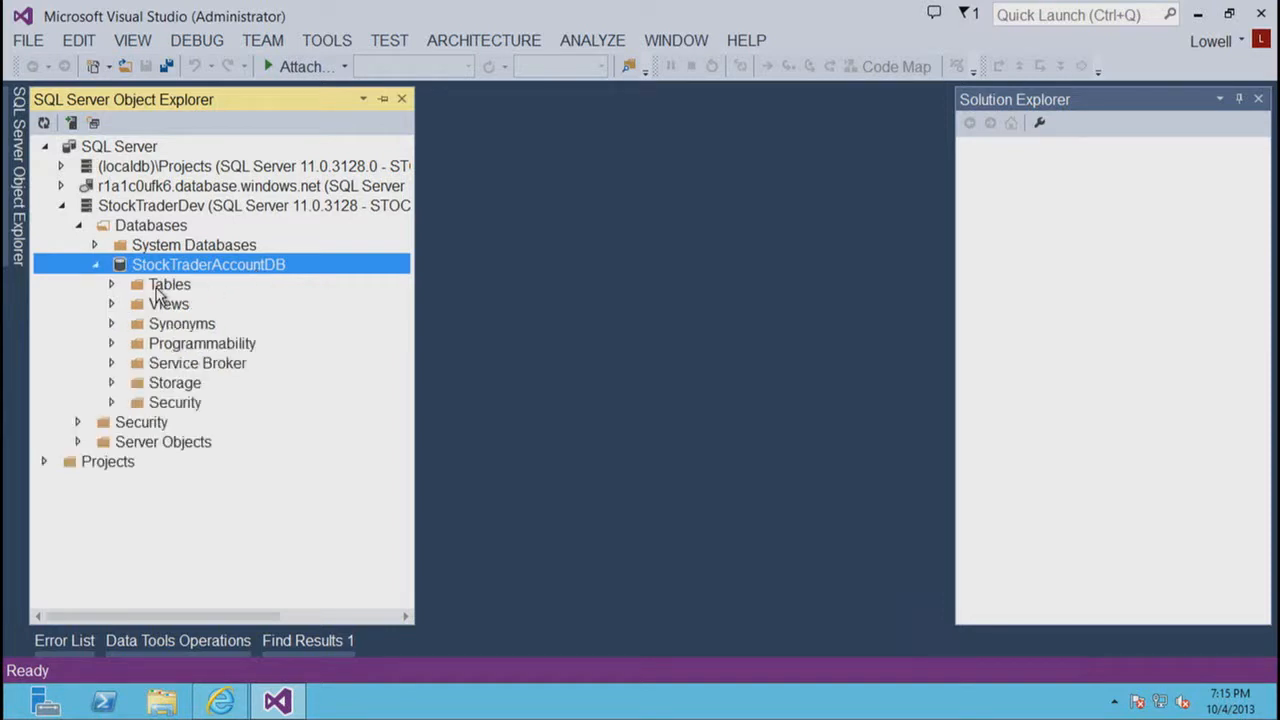
pyautogui.click(156, 287)
pyautogui.doubleClick(156, 287)
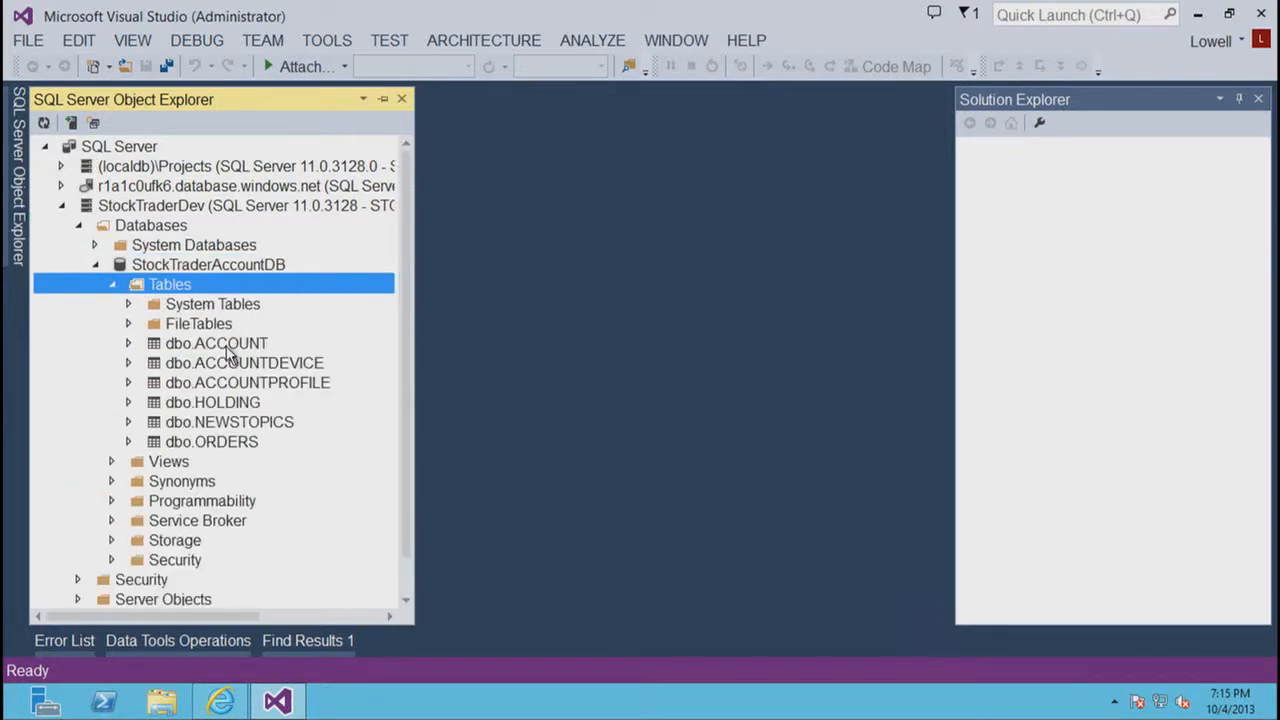
pyautogui.click(228, 350)
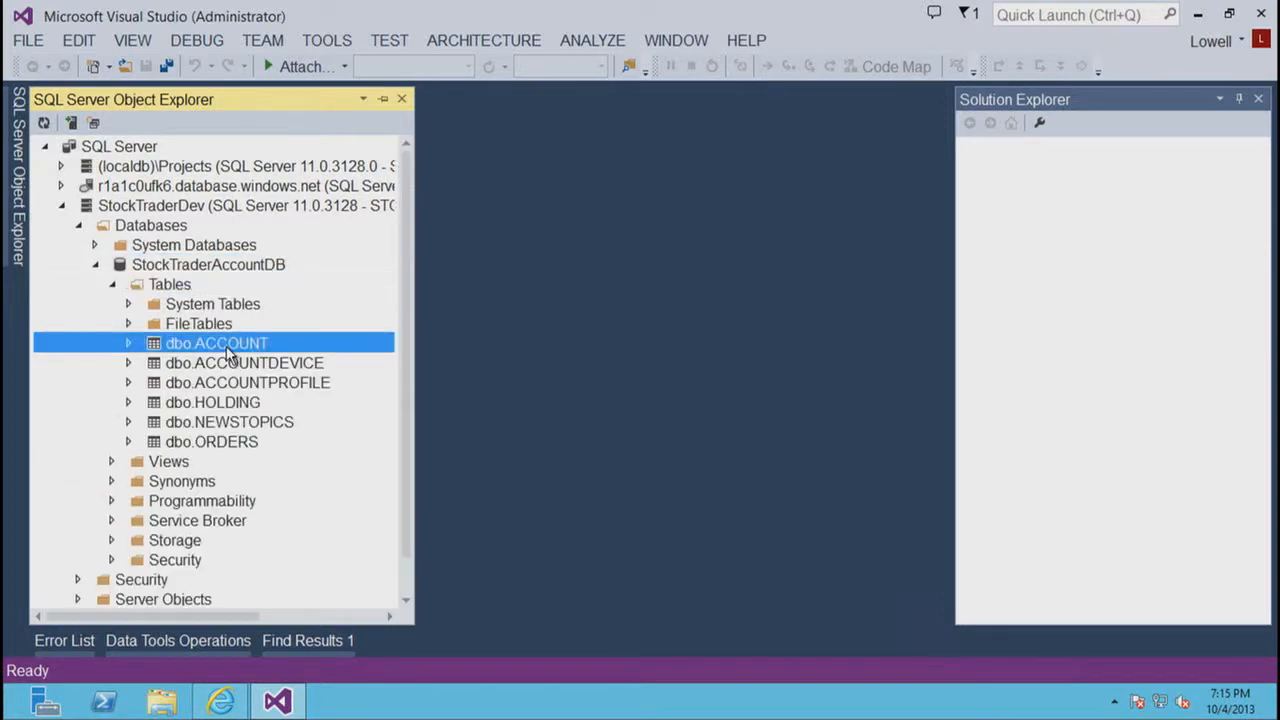
pyautogui.doubleClick(223, 443)
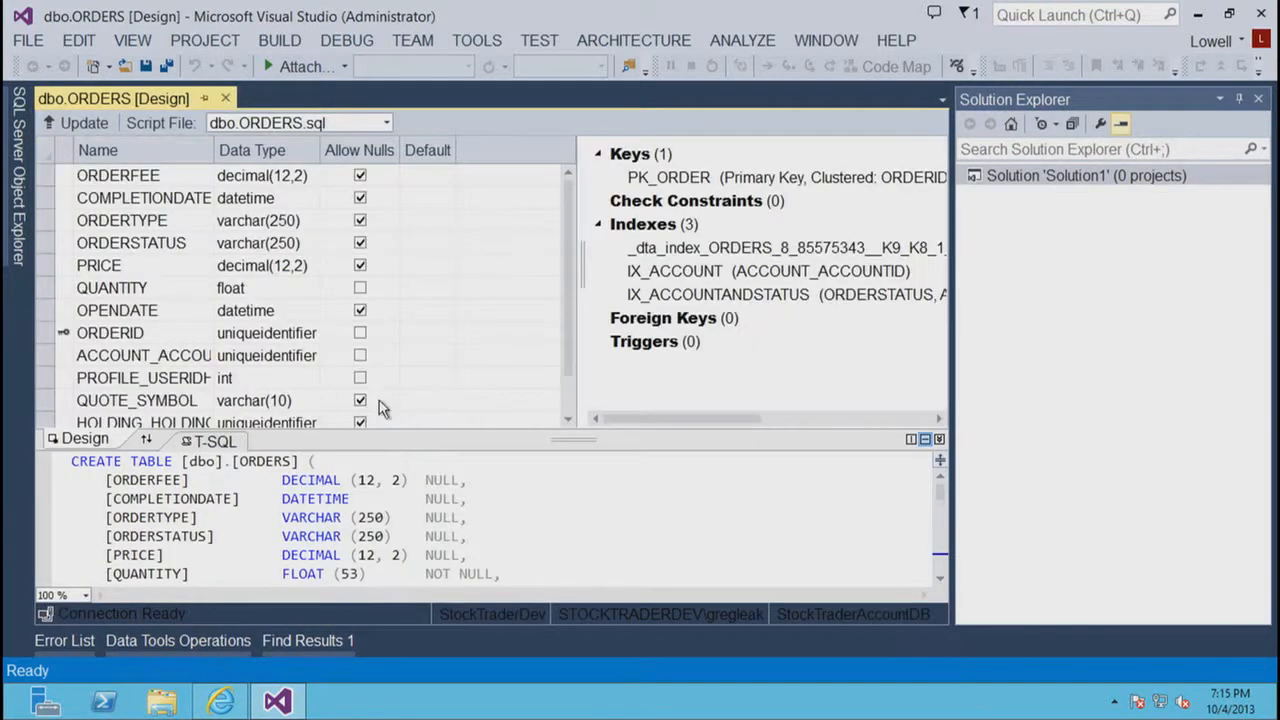
pyautogui.moveTo(580, 375); pyautogui.dragTo(632, 329)
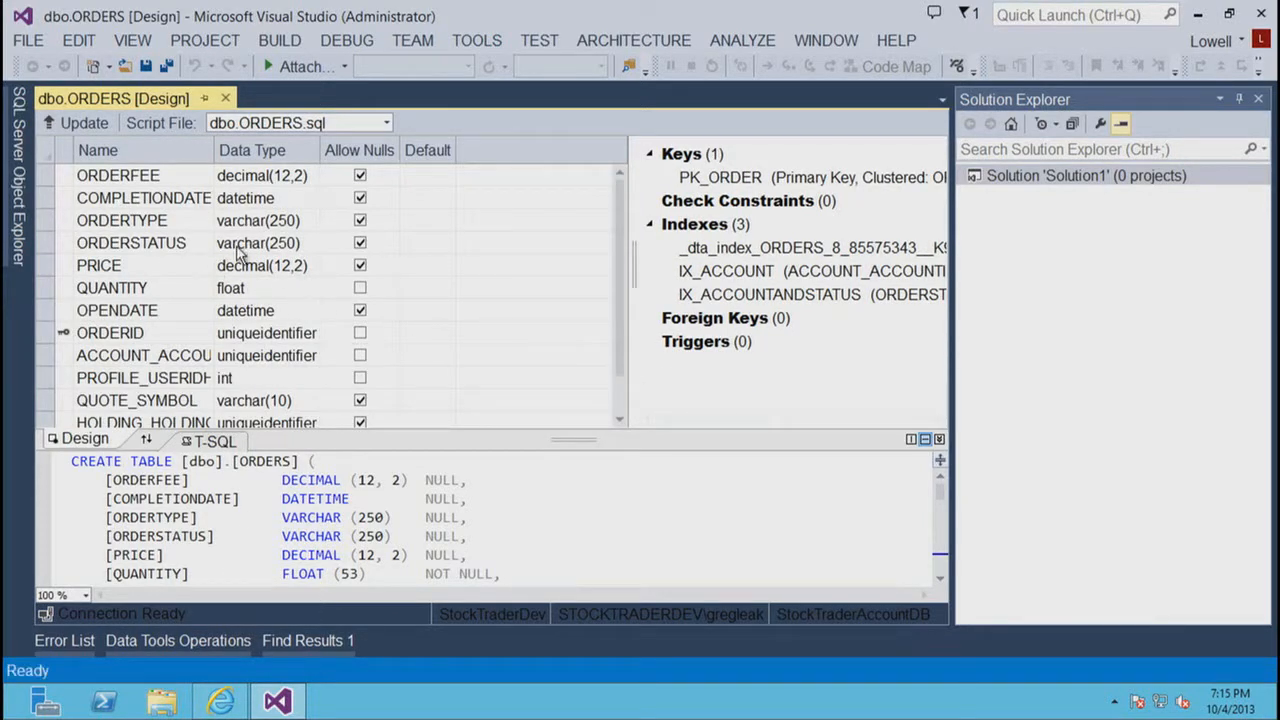
pyautogui.click(225, 99)
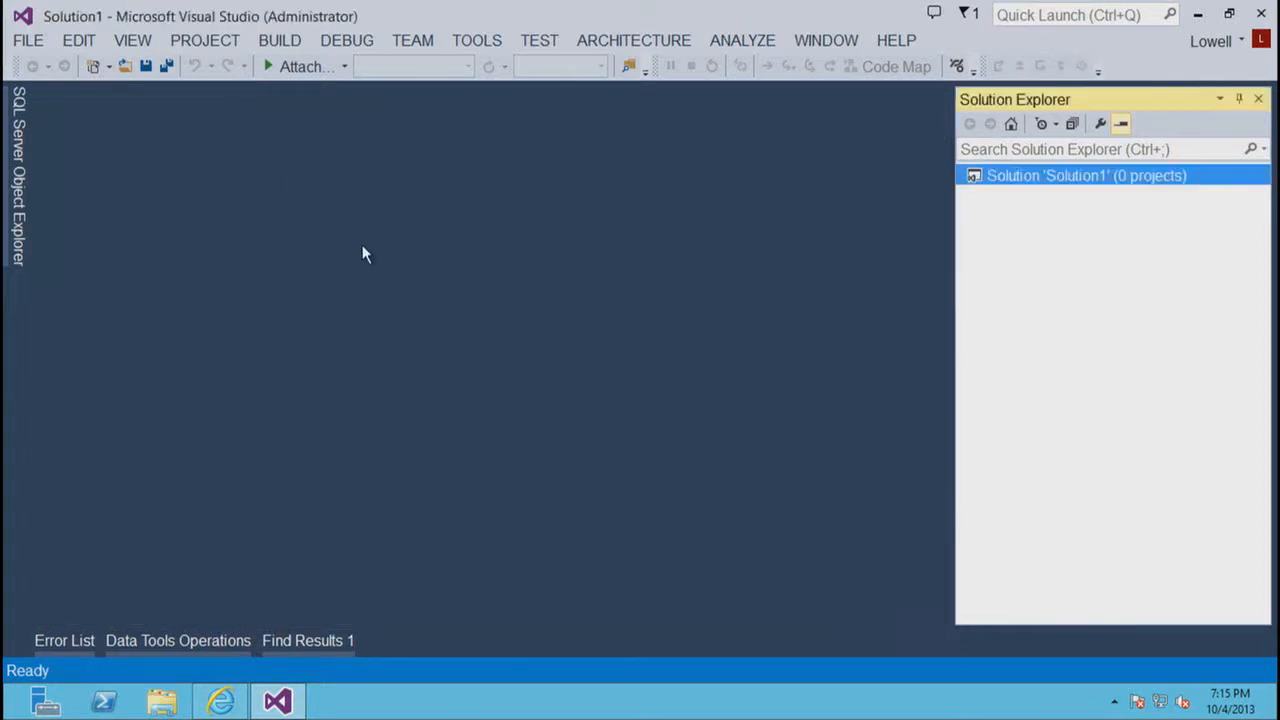
# Import StockTraderAccountDB into new project AzureStockTraderDB, without database settings, in a new solution directory.
pyautogui.click(17, 218)
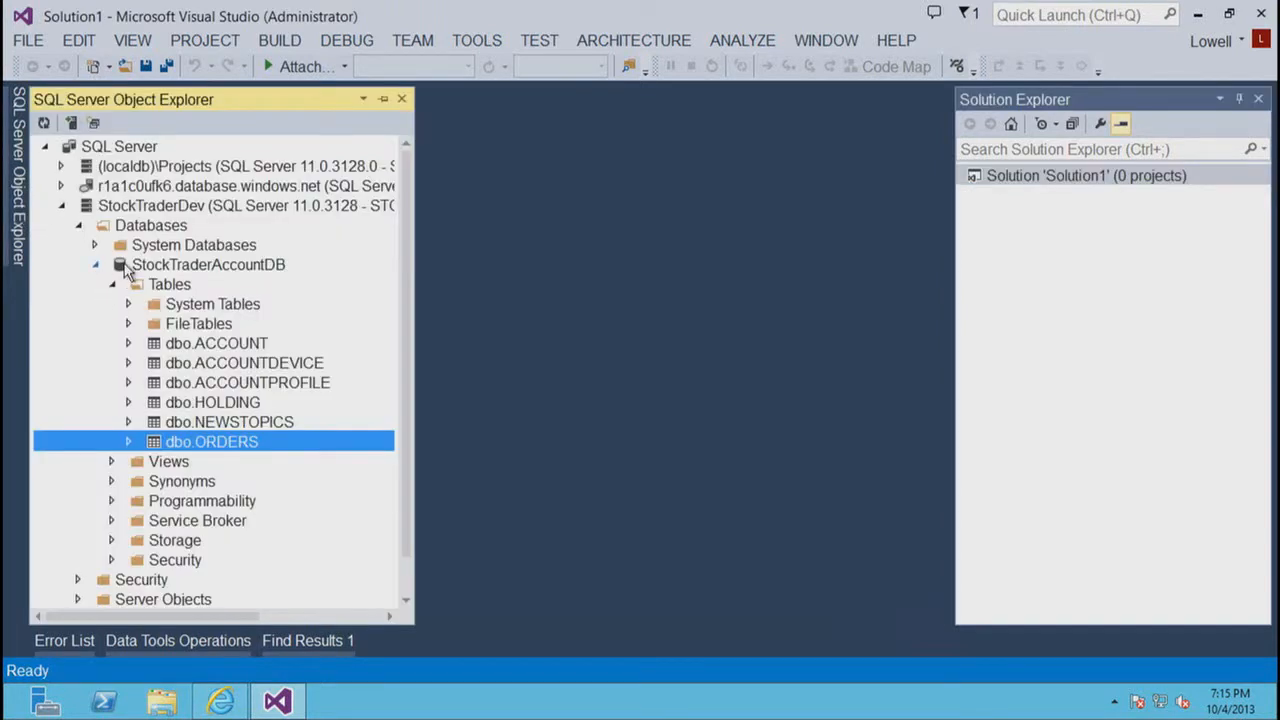
pyautogui.rightClick(126, 266)
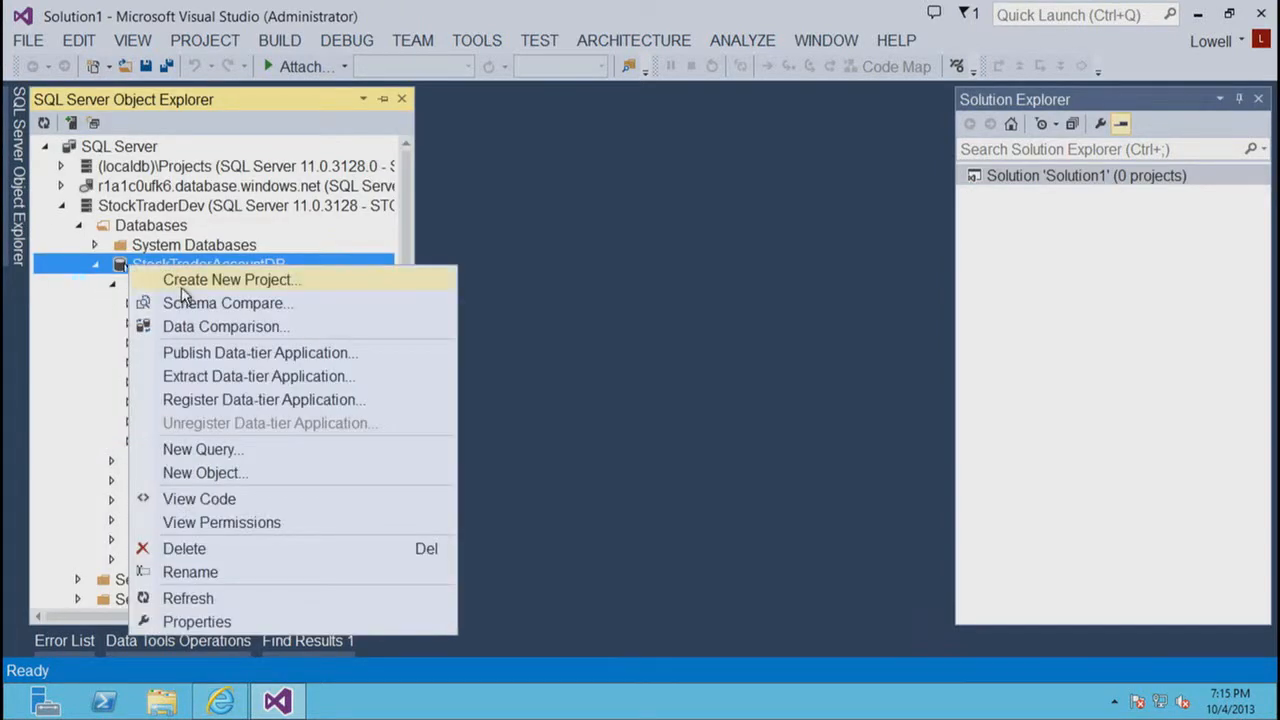
pyautogui.click(184, 284)
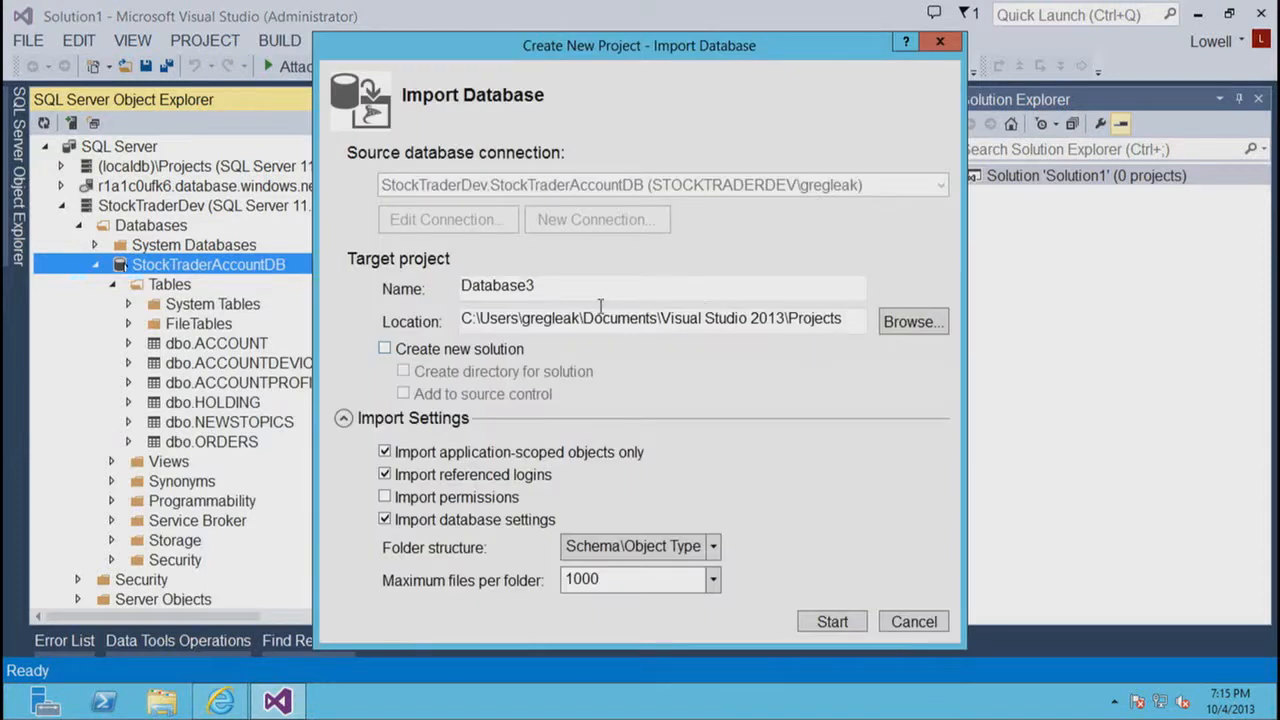
pyautogui.write('A')
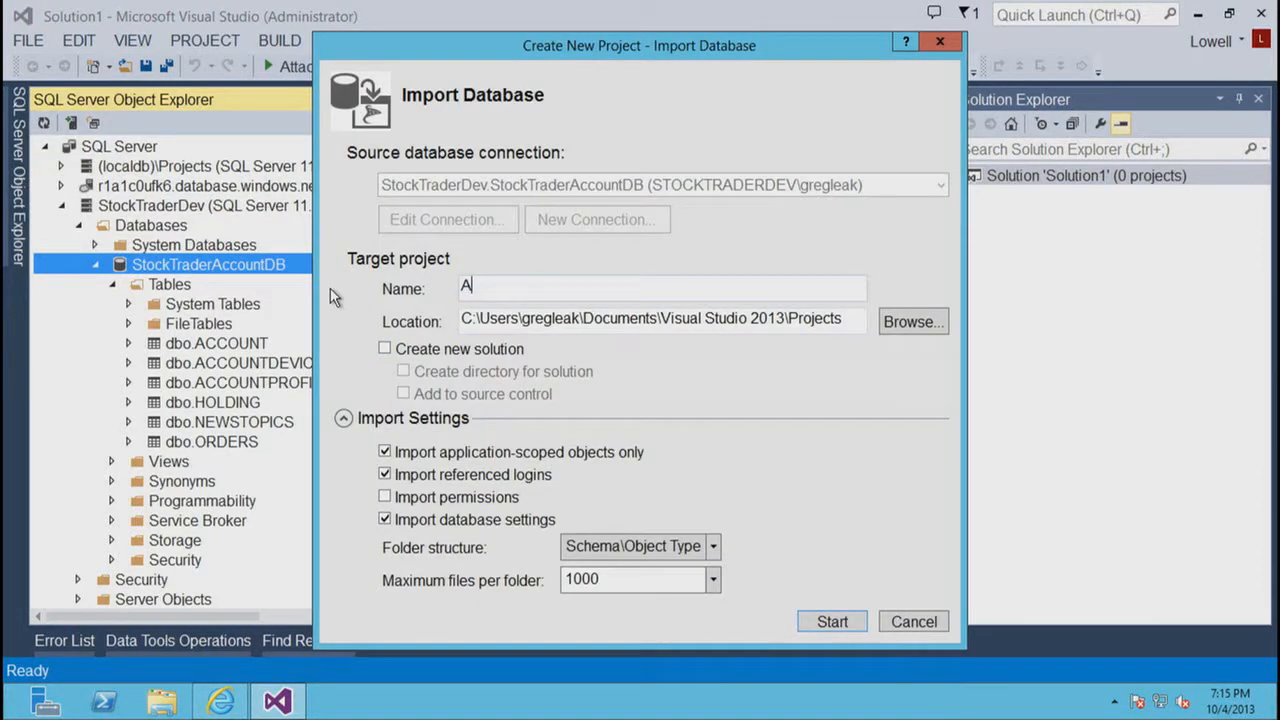
pyautogui.write('zureStockTraderDB')
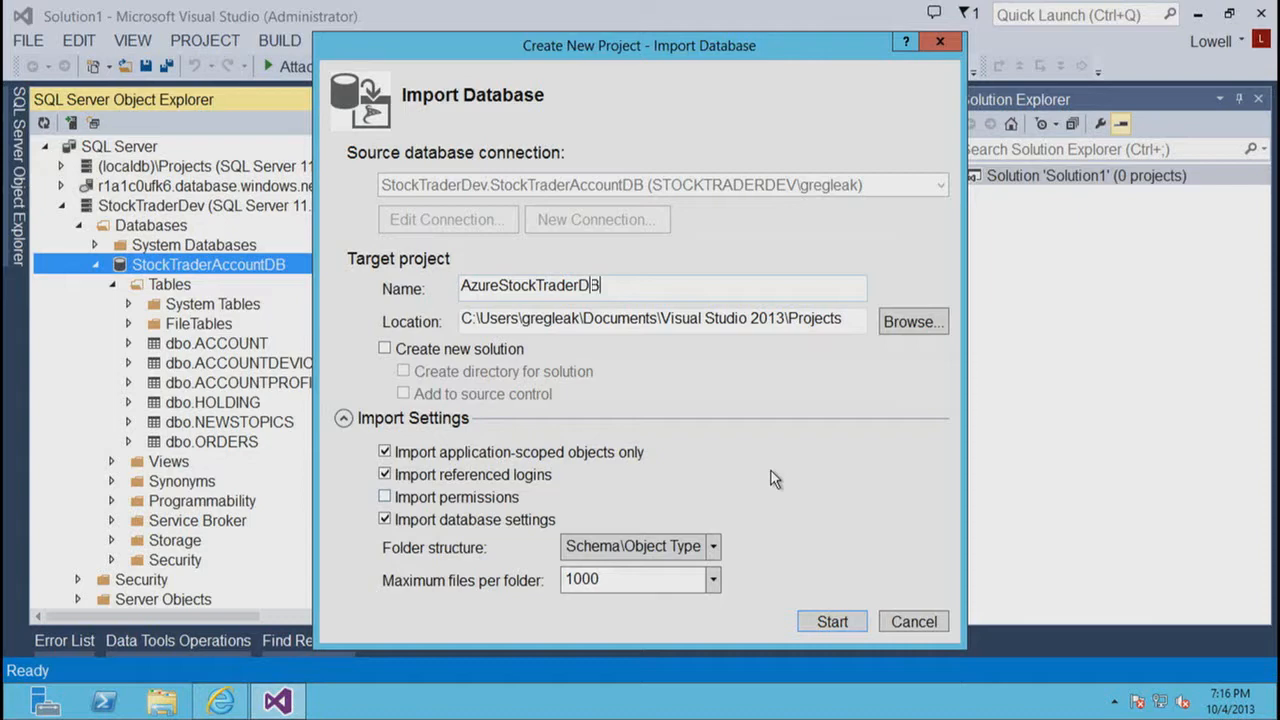
pyautogui.click(384, 520)
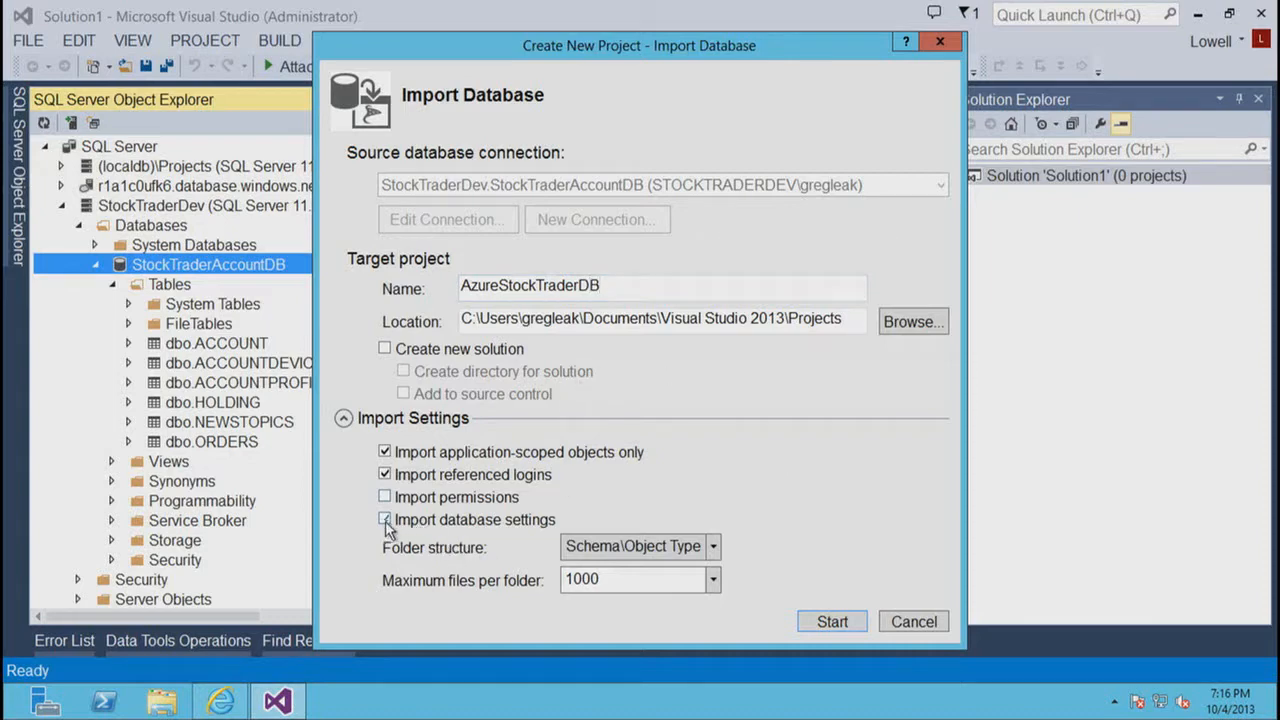
pyautogui.click(385, 349)
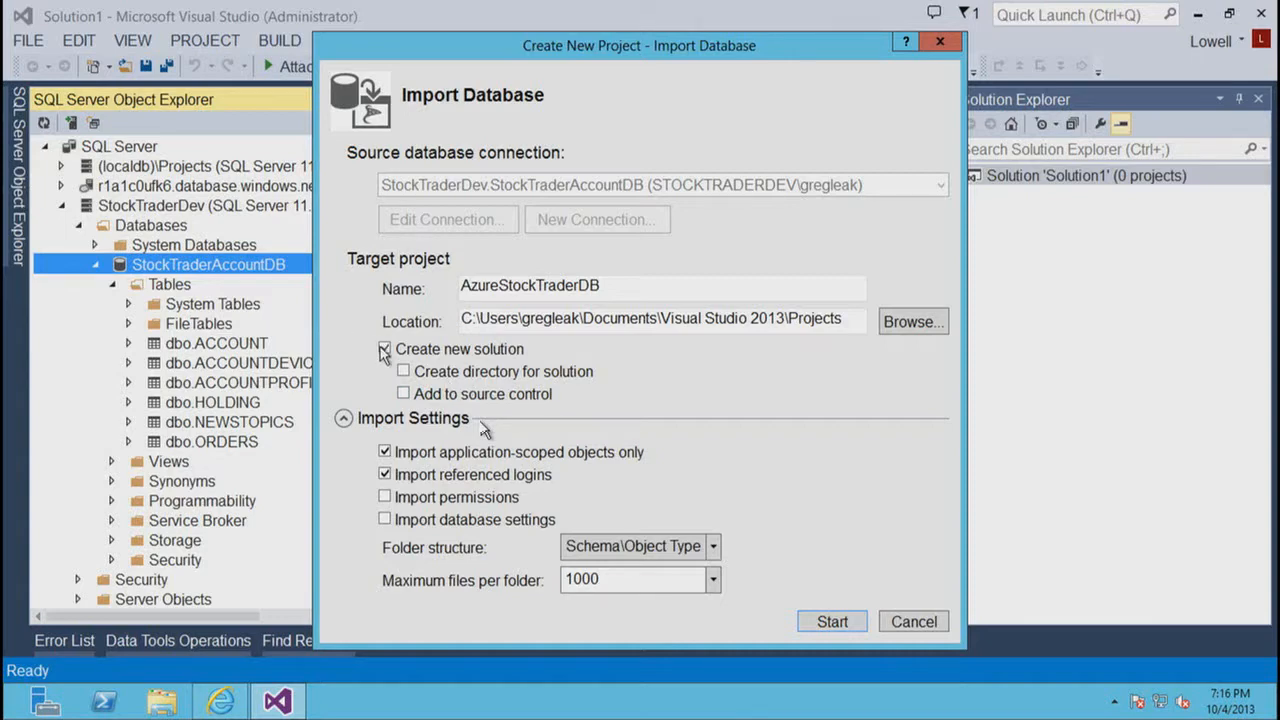
pyautogui.click(403, 371)
pyautogui.click(822, 628)
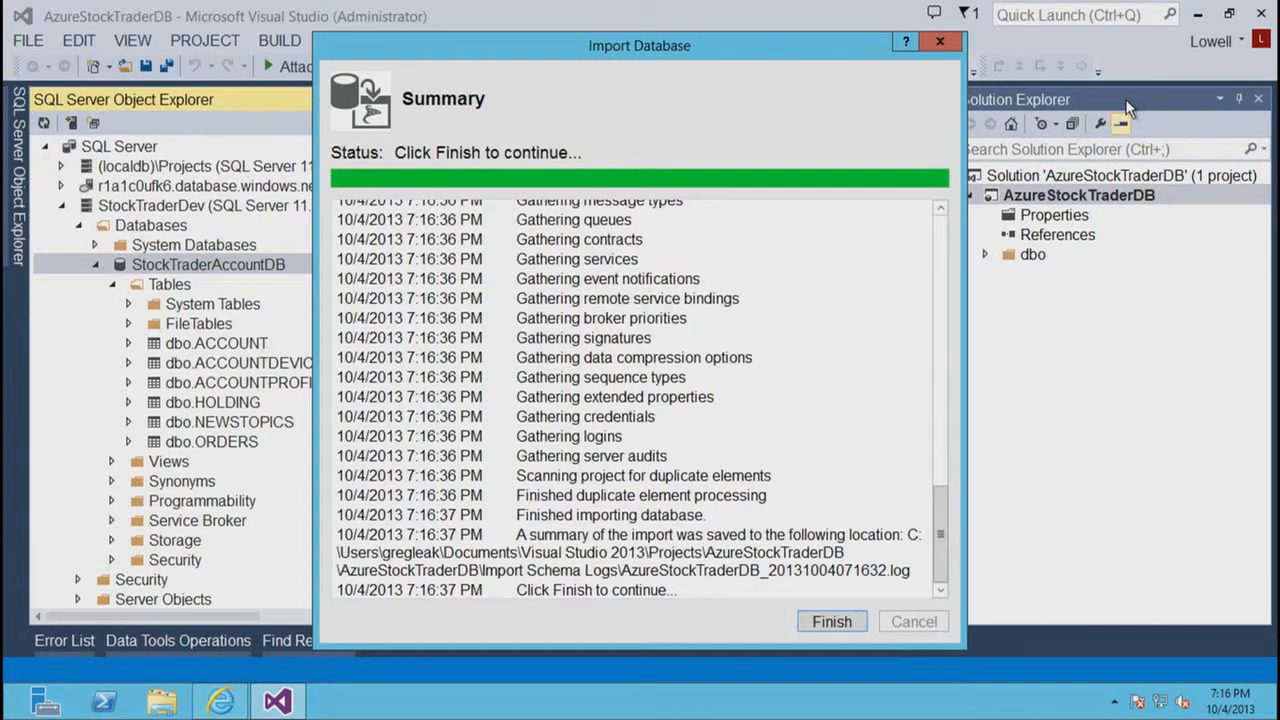
# Finish the import, expand dbo's Stored Procedures, Tables and Views folders, and pin SQL Server Object Explorer.
pyautogui.click(832, 622)
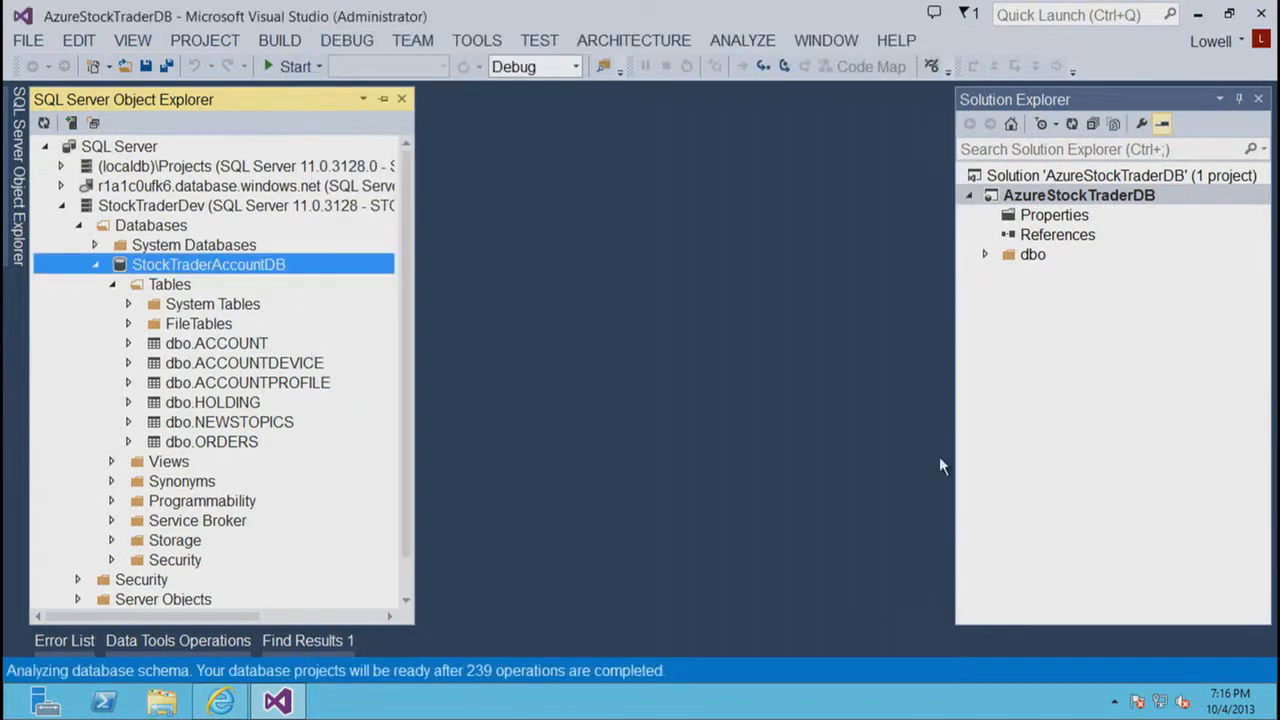
pyautogui.doubleClick(1028, 256)
pyautogui.doubleClick(1044, 278)
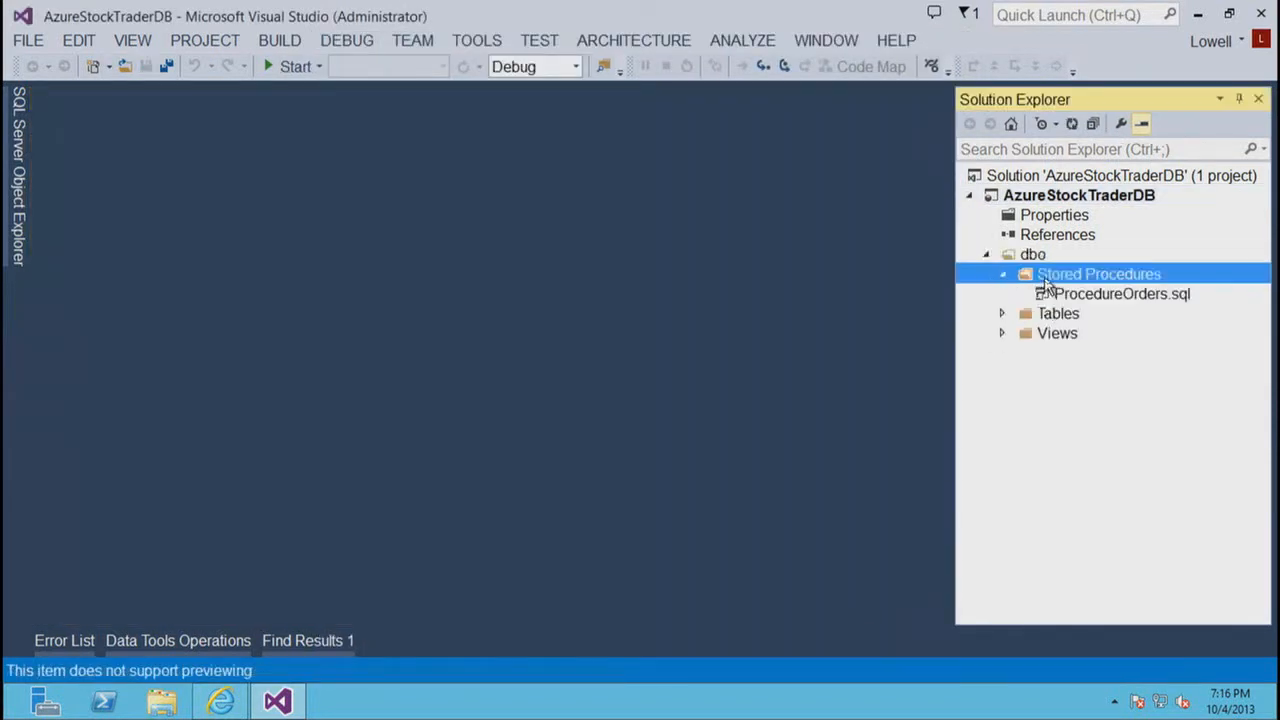
pyautogui.doubleClick(1048, 315)
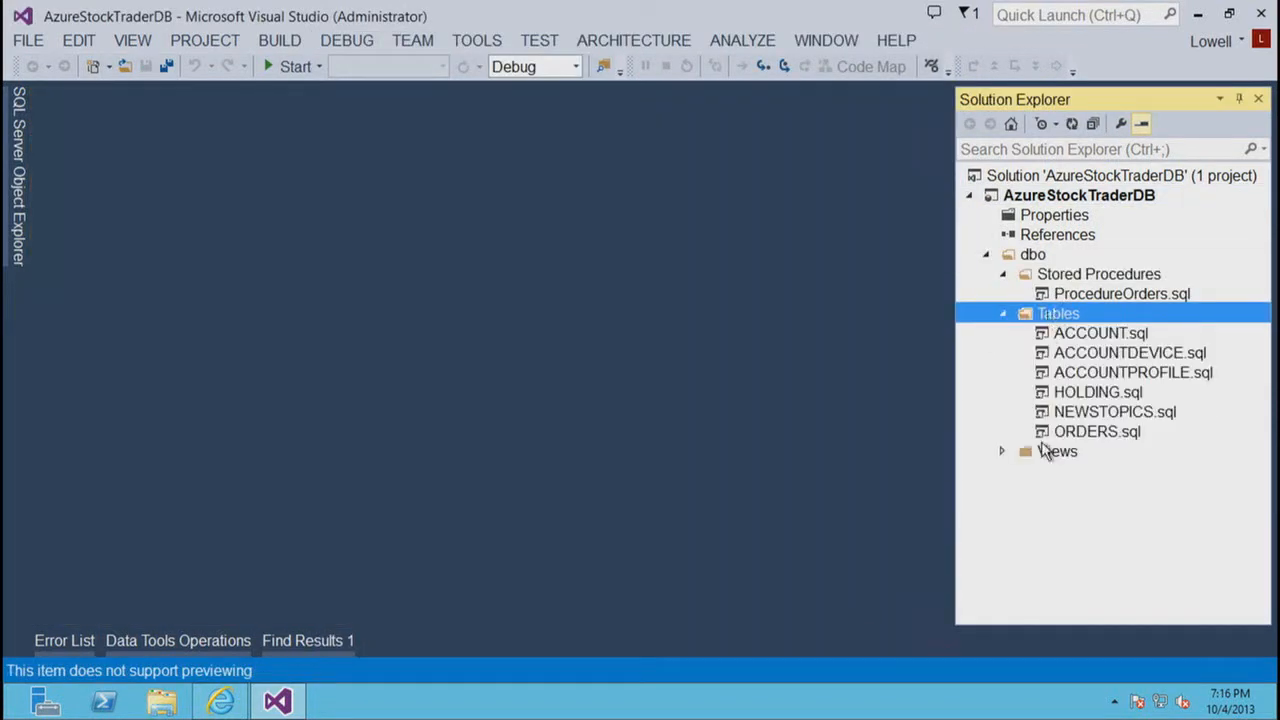
pyautogui.doubleClick(1045, 451)
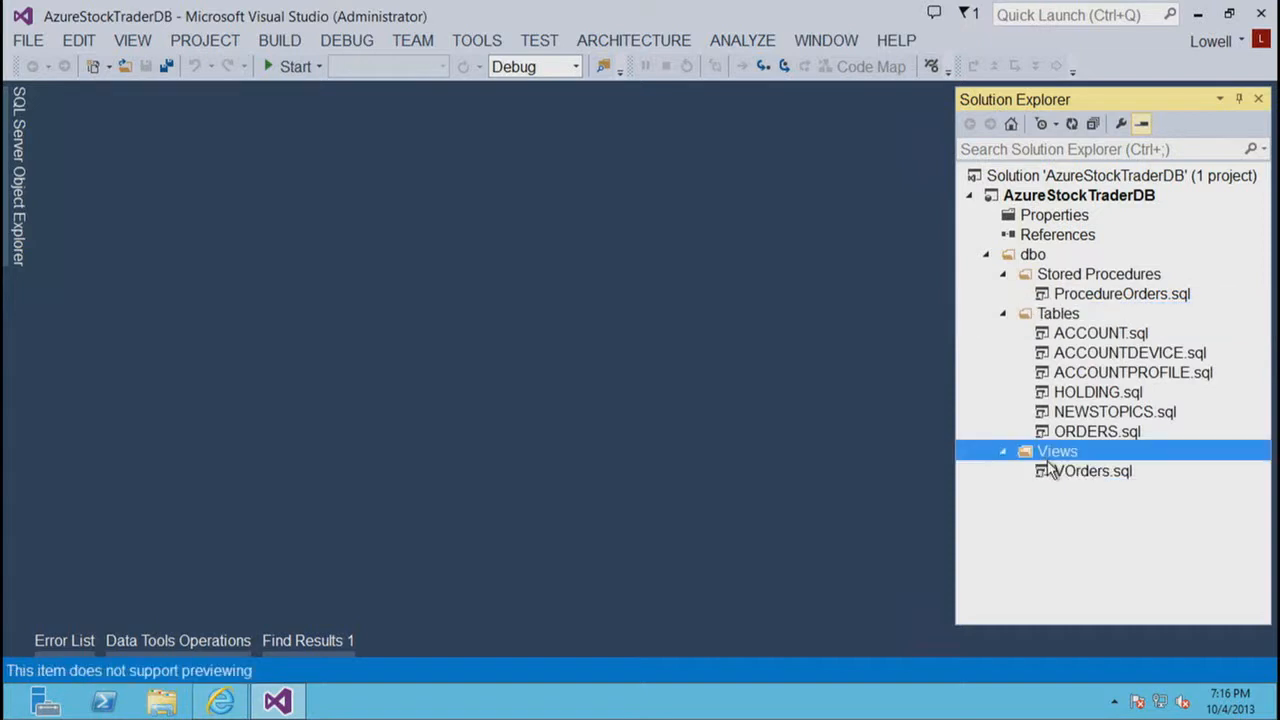
pyautogui.click(19, 230)
pyautogui.click(384, 99)
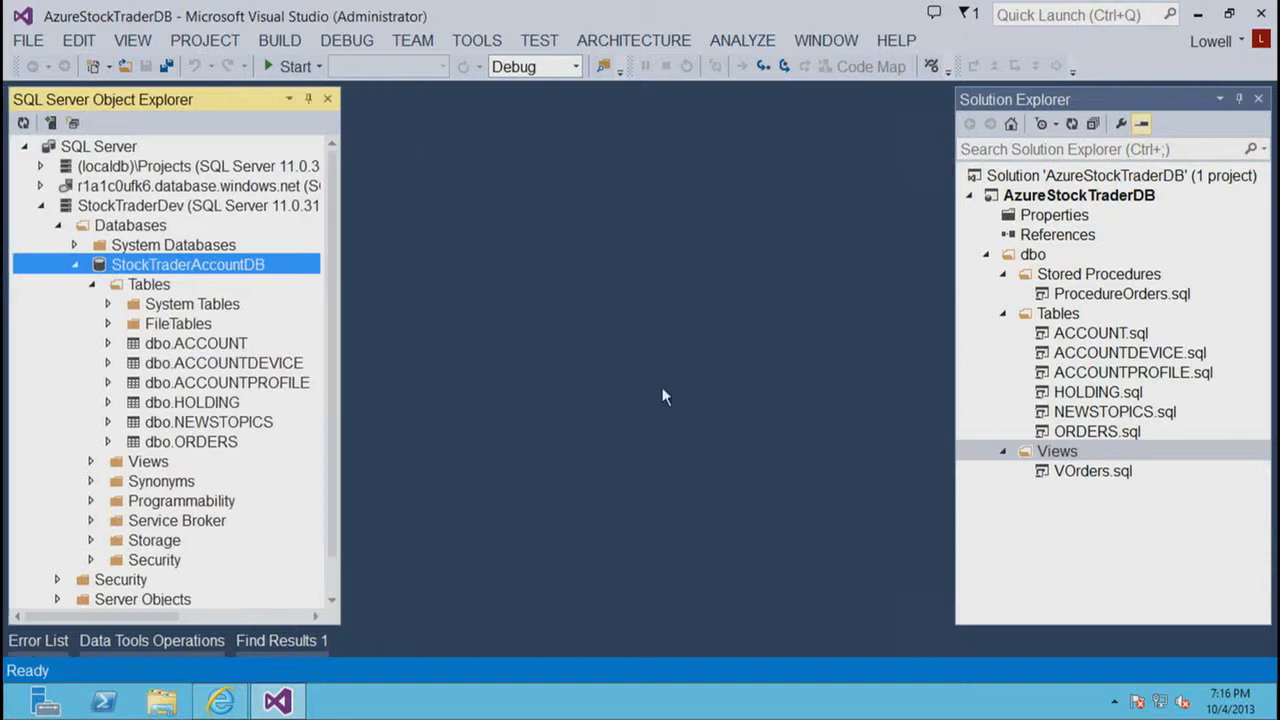
# Open VOrders.sql and go to the definition of the ORDERS table it references.
pyautogui.doubleClick(1090, 474)
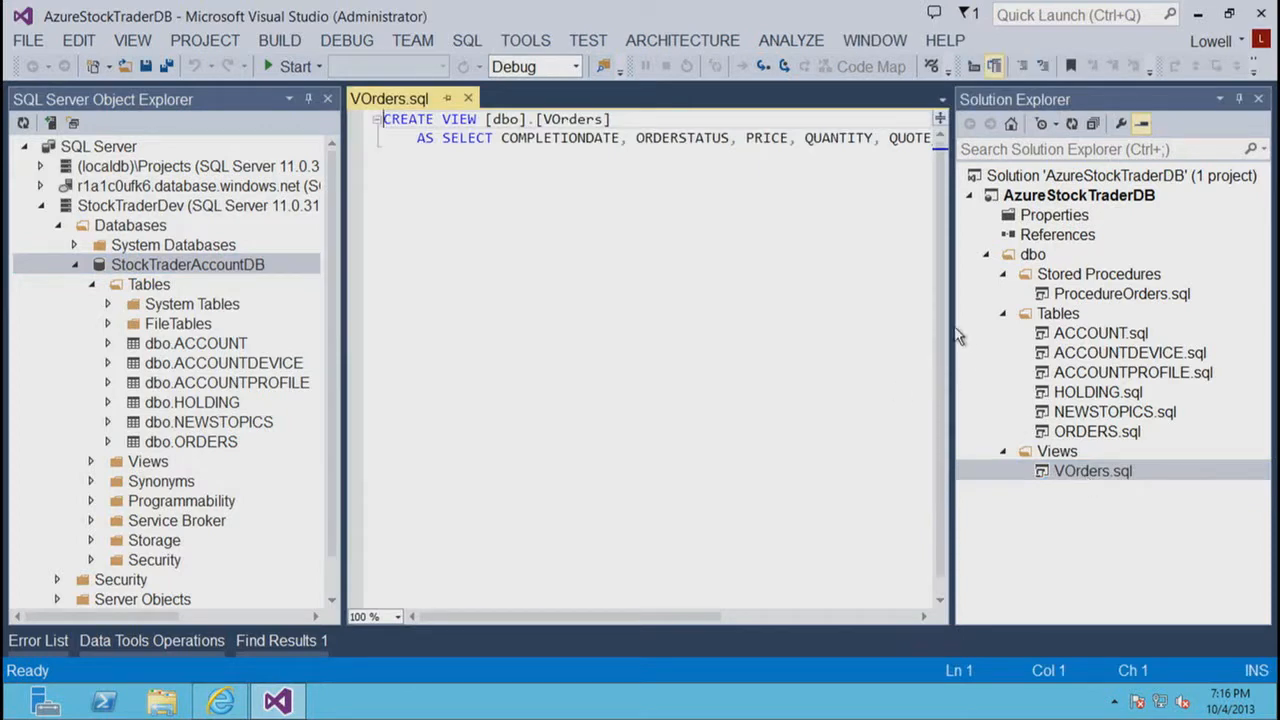
pyautogui.moveTo(957, 337); pyautogui.dragTo(1063, 330)
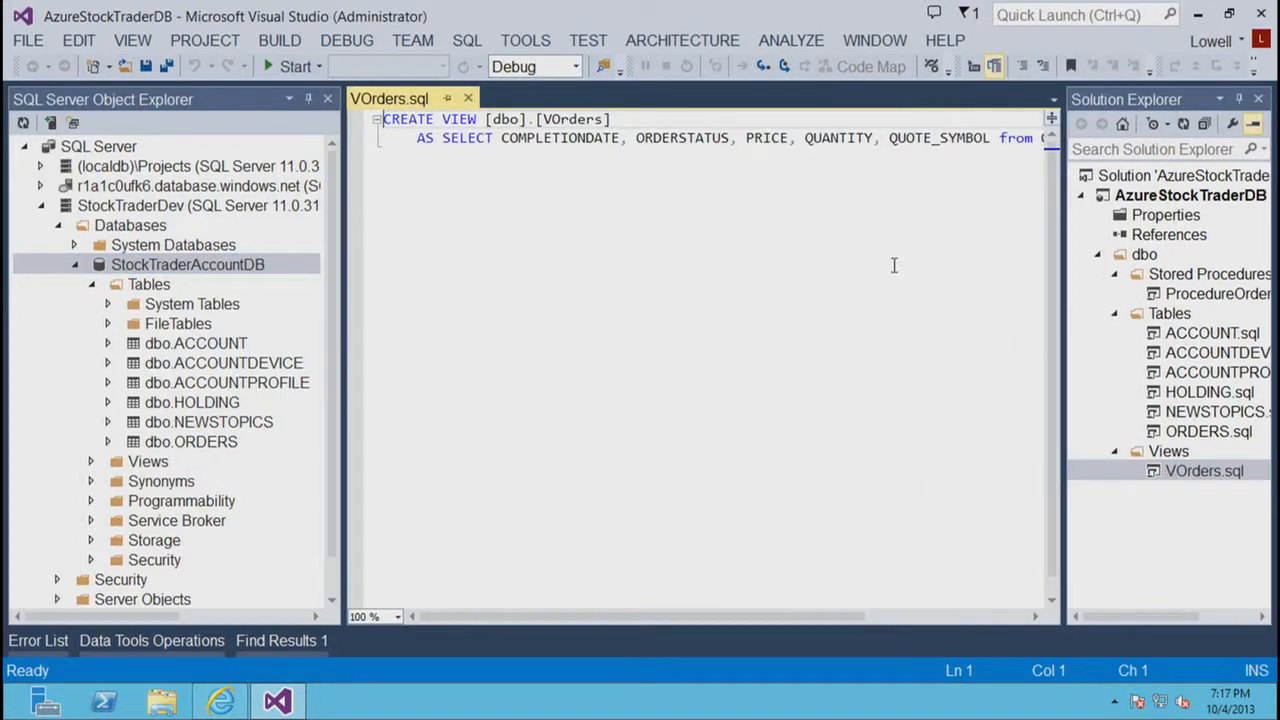
pyautogui.moveTo(673, 618); pyautogui.dragTo(923, 641)
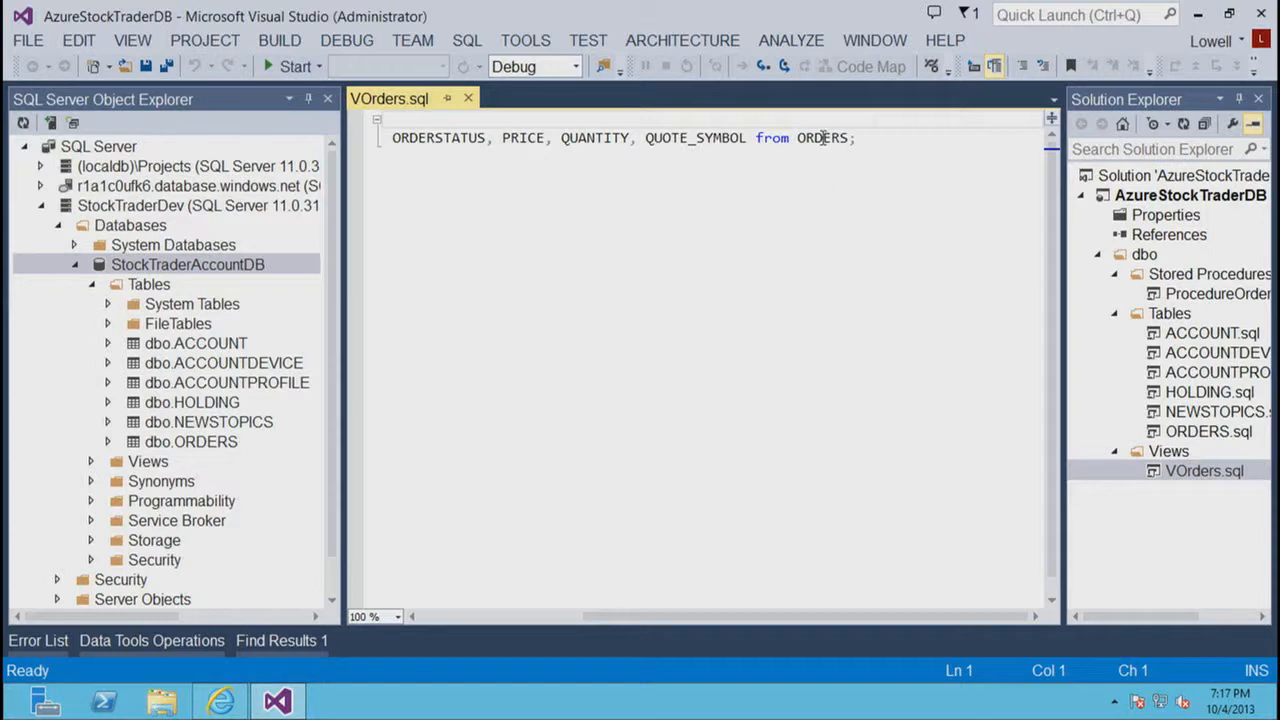
pyautogui.moveTo(822, 138)
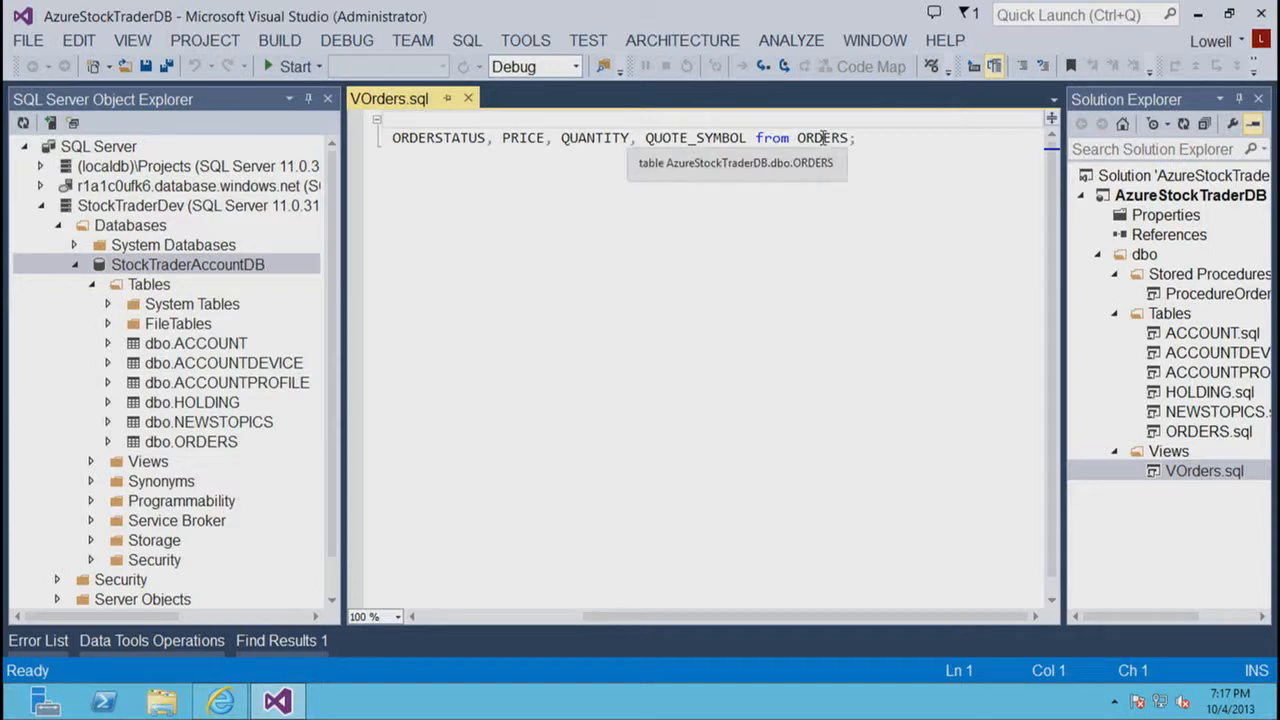
pyautogui.rightClick(822, 138)
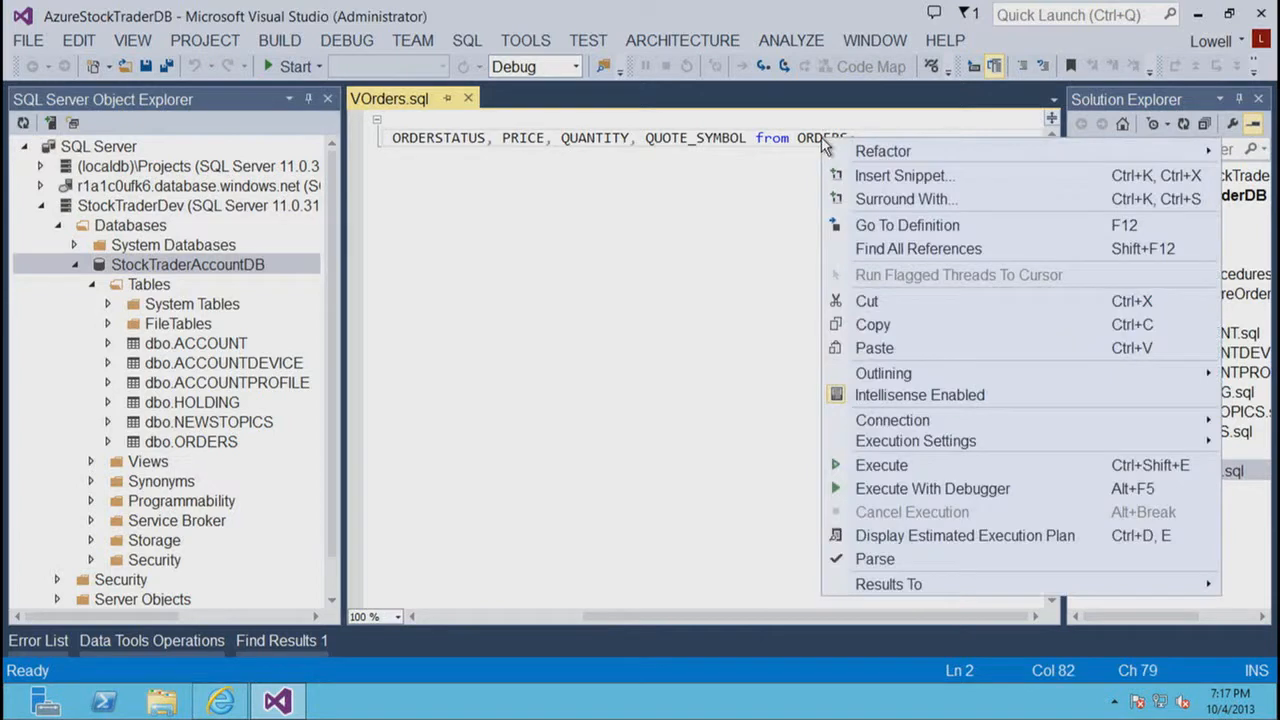
pyautogui.click(886, 225)
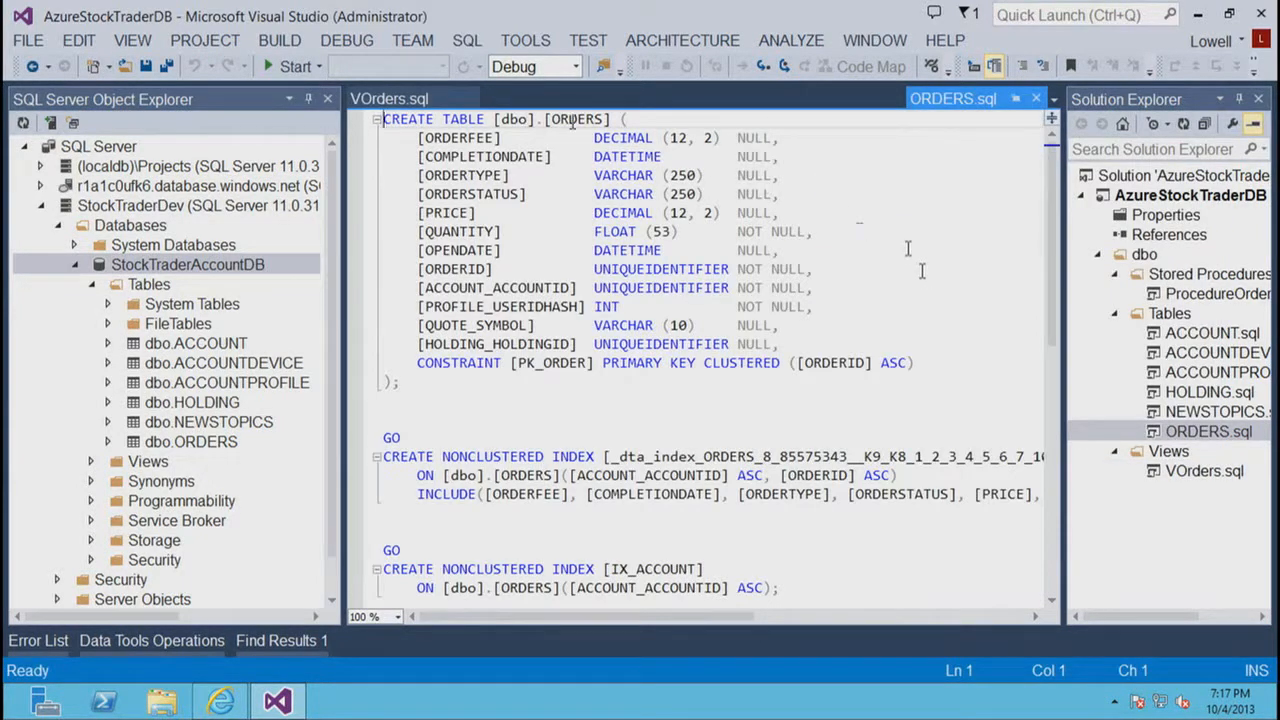
# Find all references to the OPENDATE column, then close ORDERS.sql and the results pane.
pyautogui.click(463, 249)
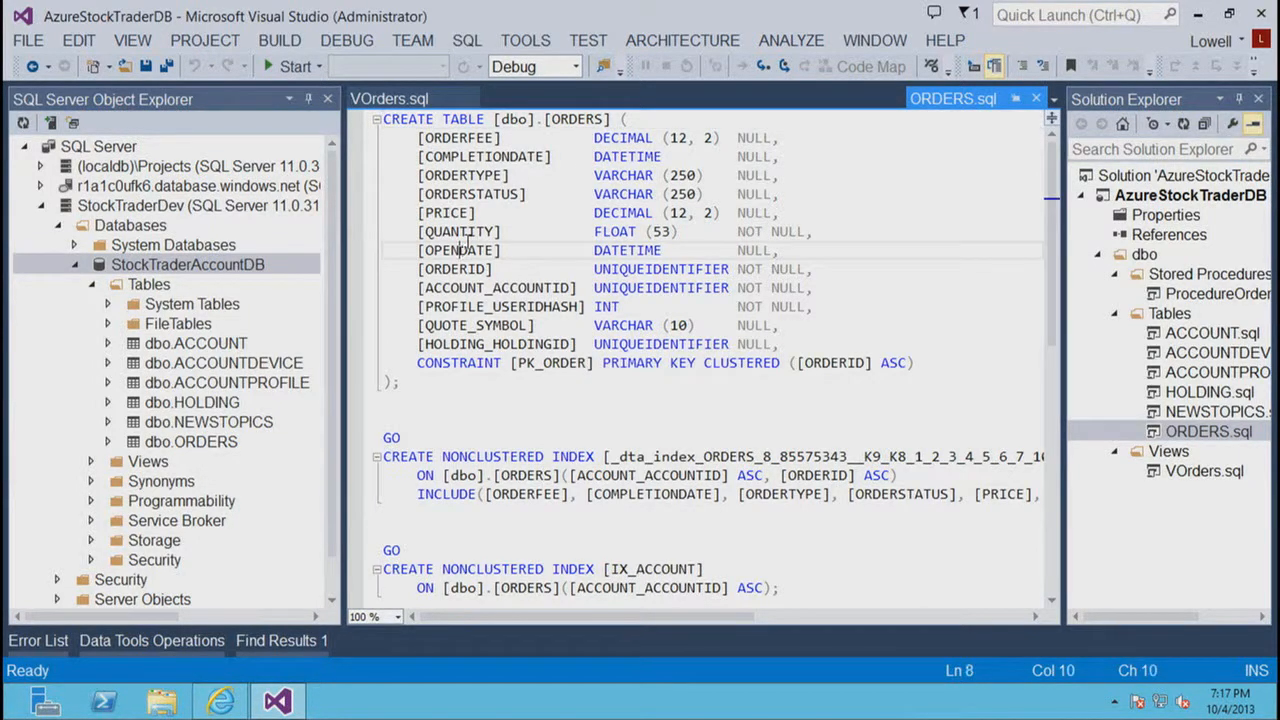
pyautogui.rightClick(464, 250)
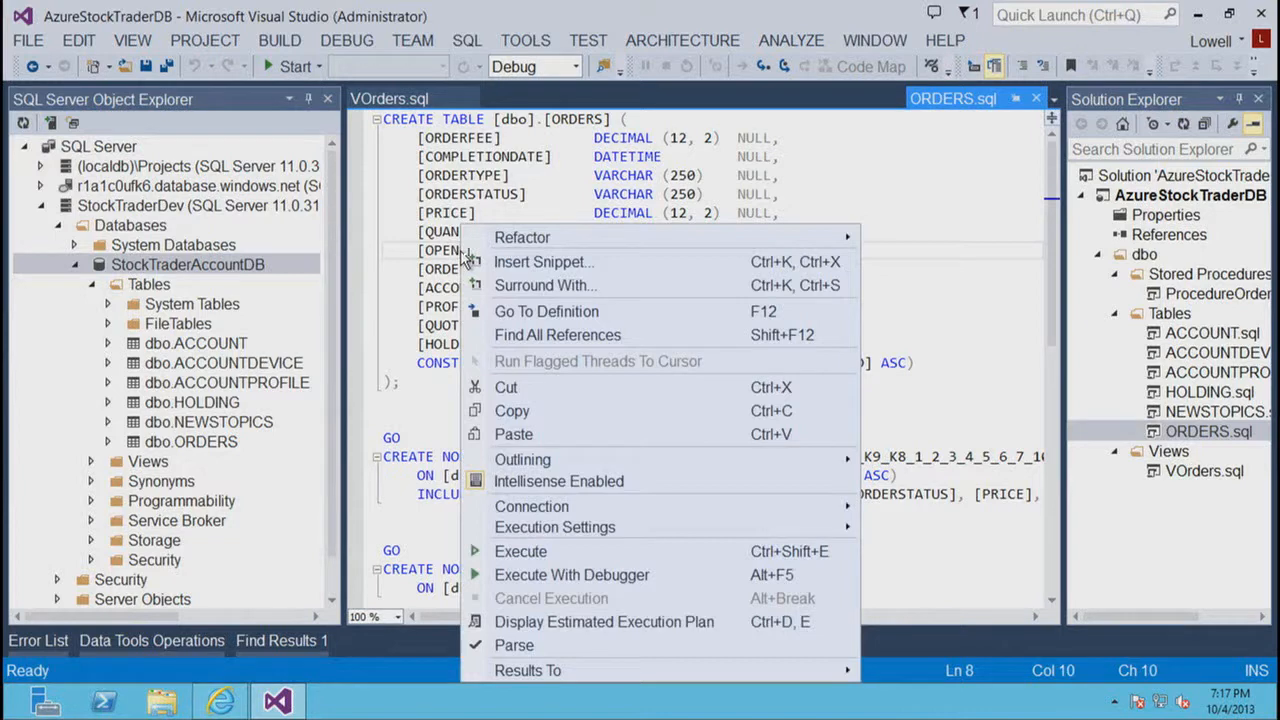
pyautogui.click(577, 343)
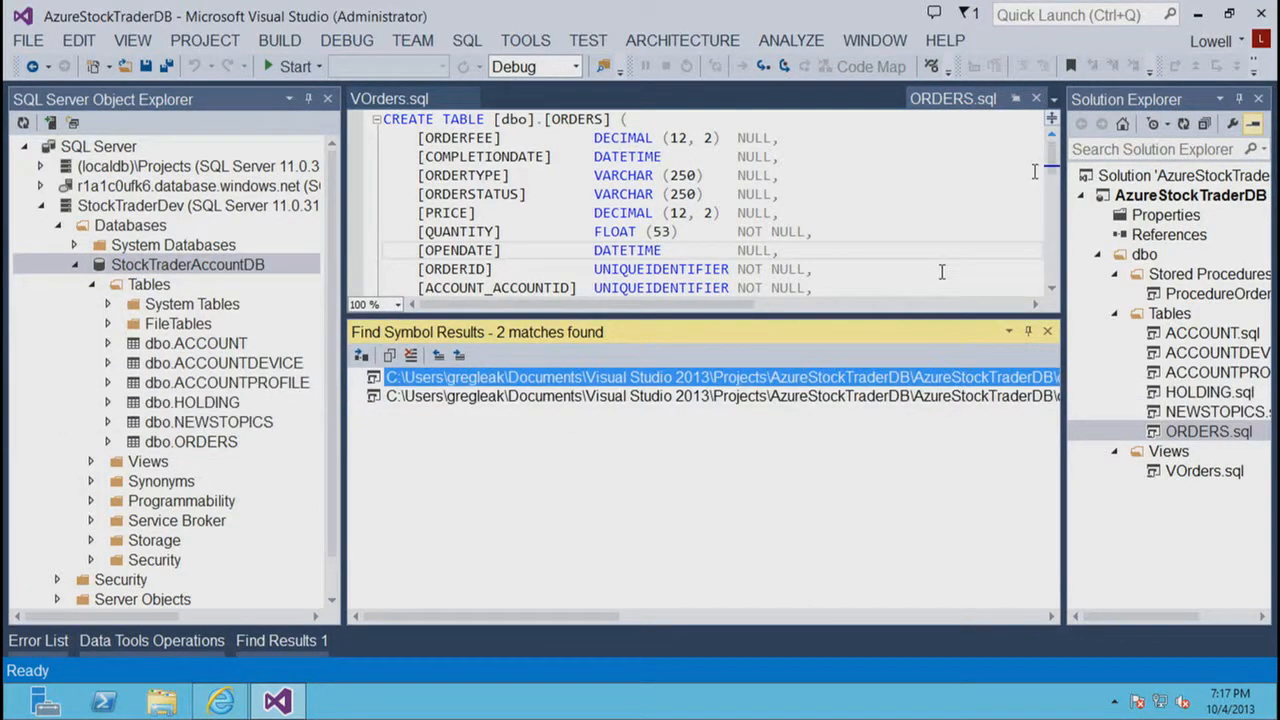
pyautogui.click(1037, 100)
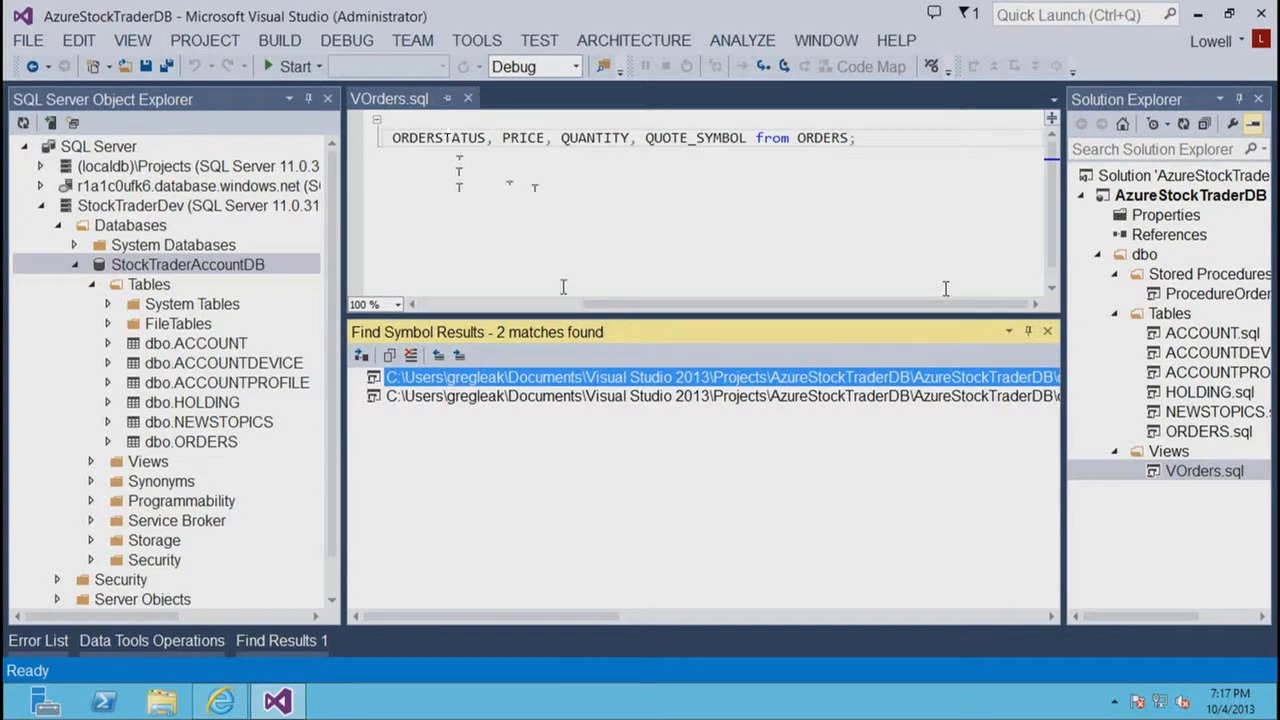
pyautogui.moveTo(606, 305); pyautogui.dragTo(438, 311)
pyautogui.click(1048, 331)
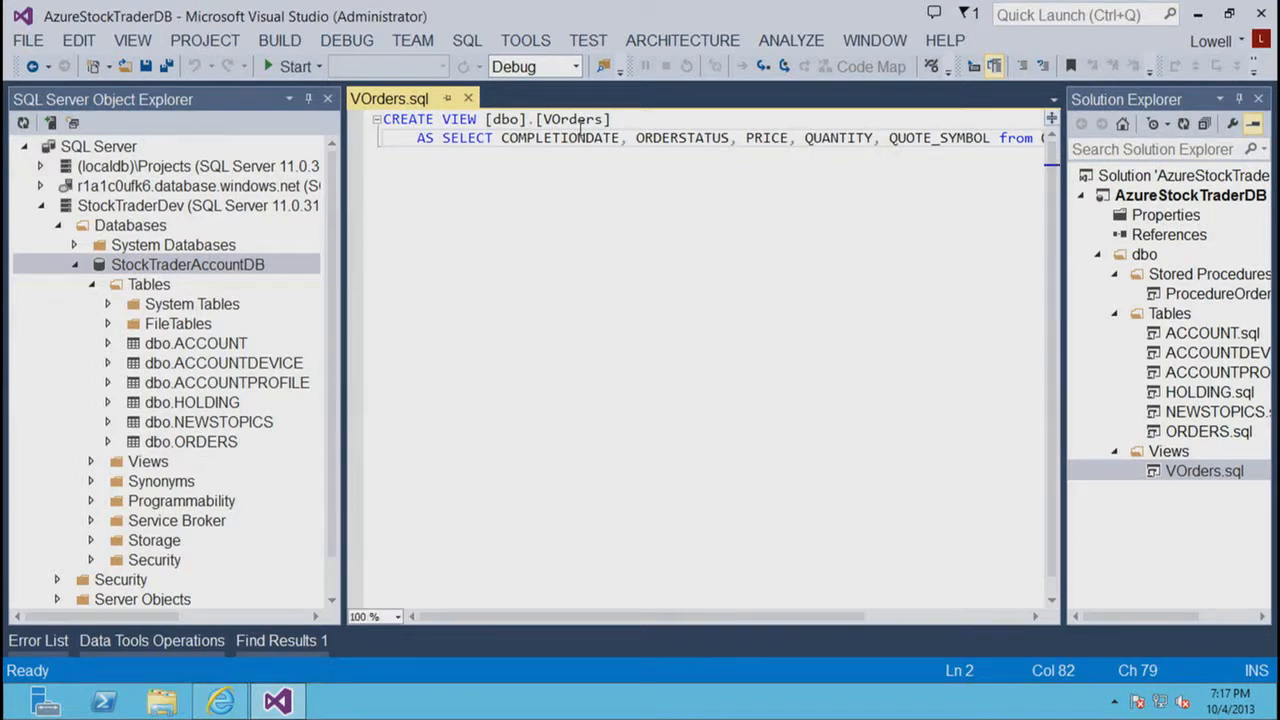
# Find all references to [VOrders] and open ProcedureOrders.sql from the Find Symbol Results.
pyautogui.rightClick(576, 124)
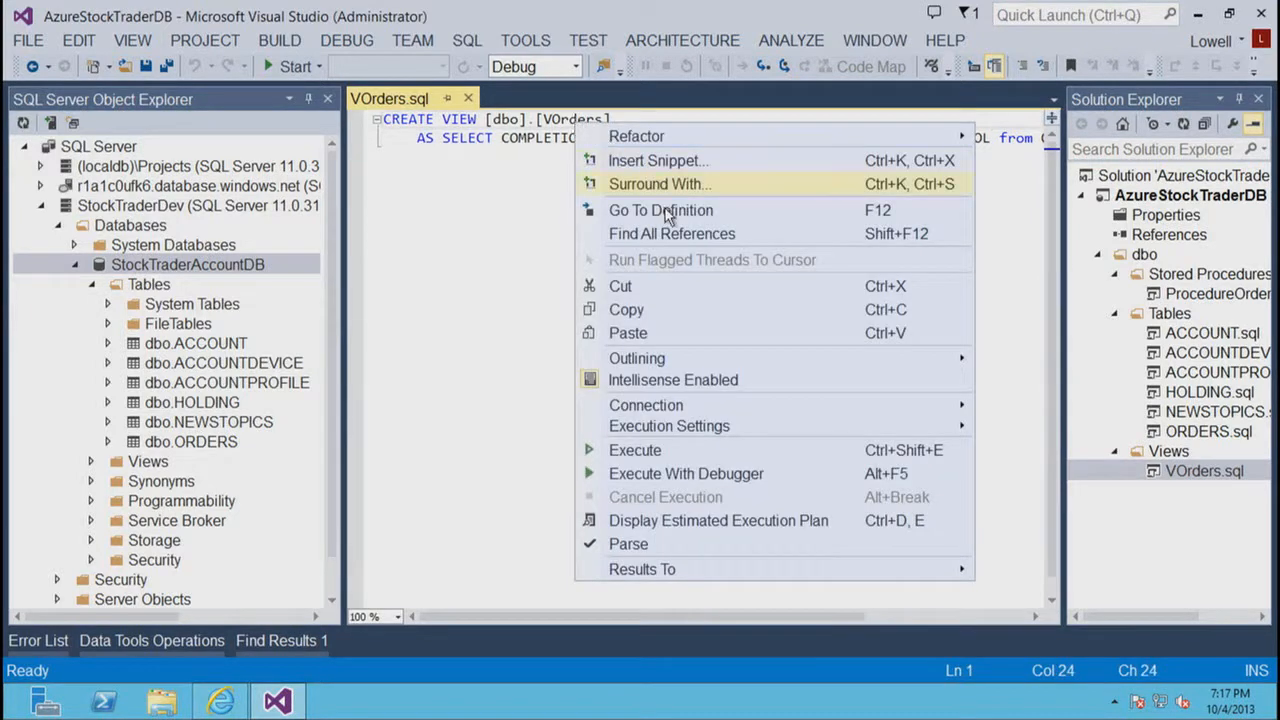
pyautogui.click(667, 233)
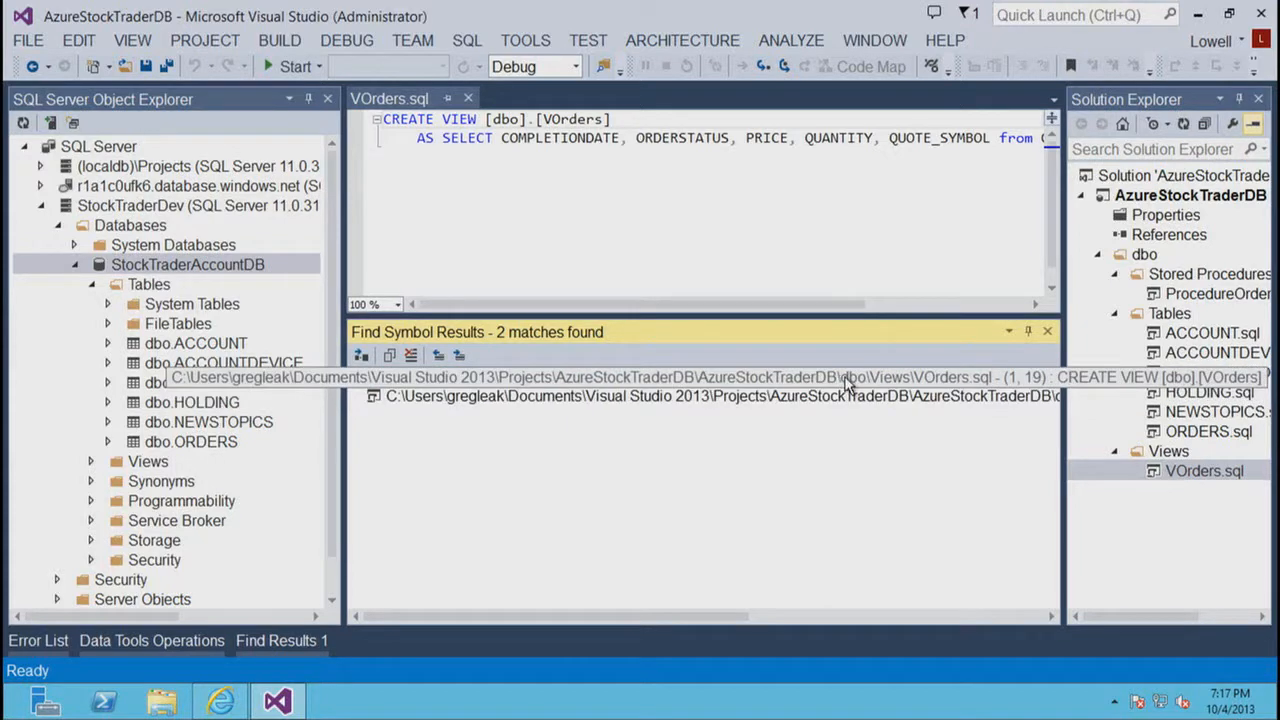
pyautogui.click(857, 383)
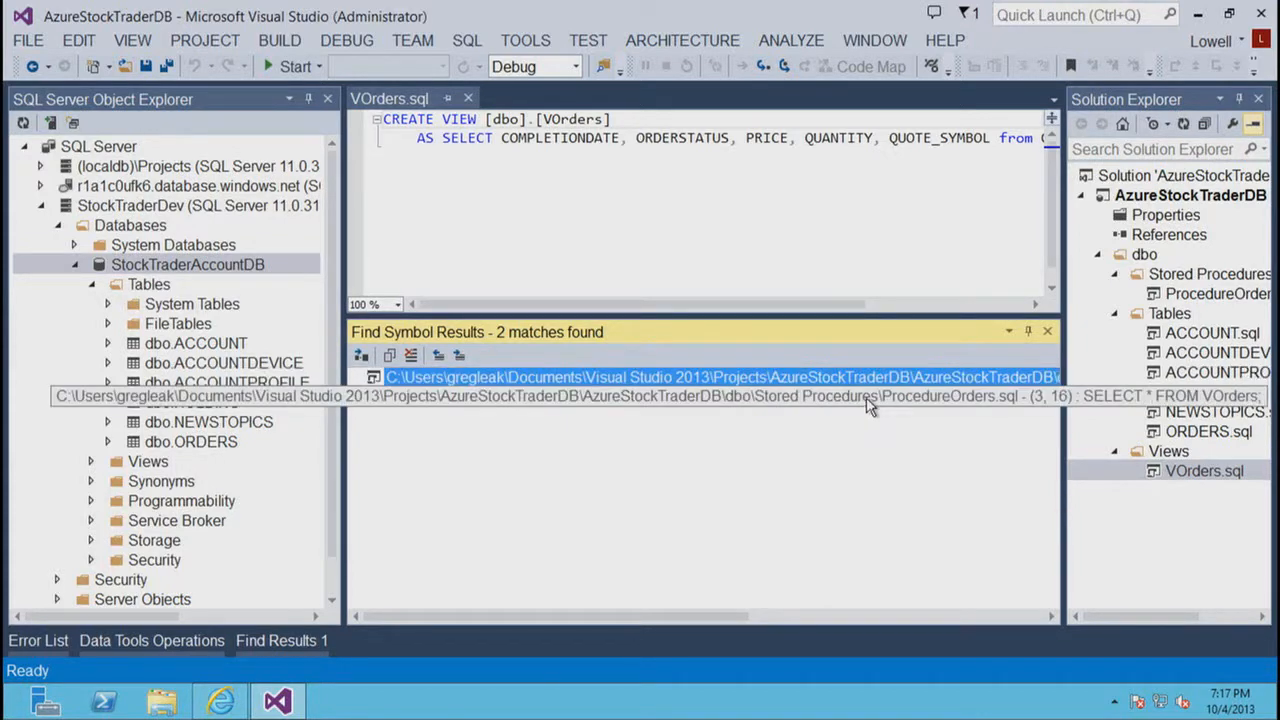
pyautogui.doubleClick(866, 397)
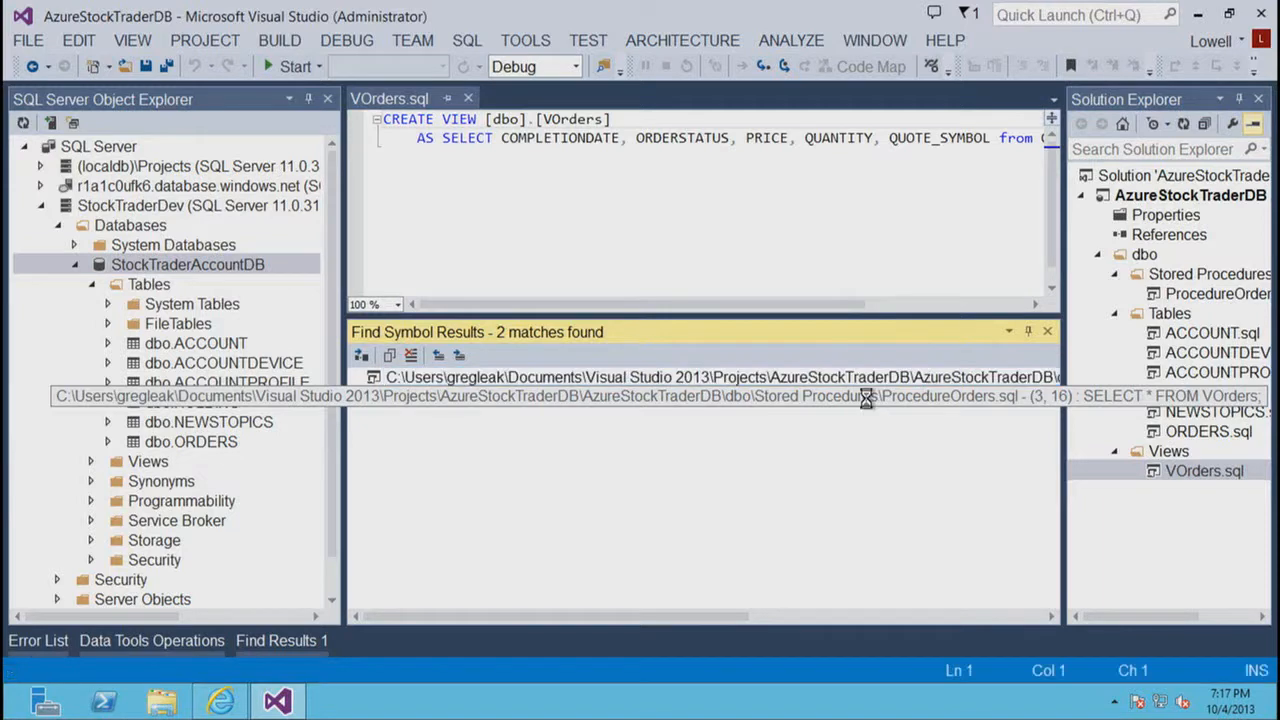
pyautogui.moveTo(875, 330); pyautogui.dragTo(871, 446)
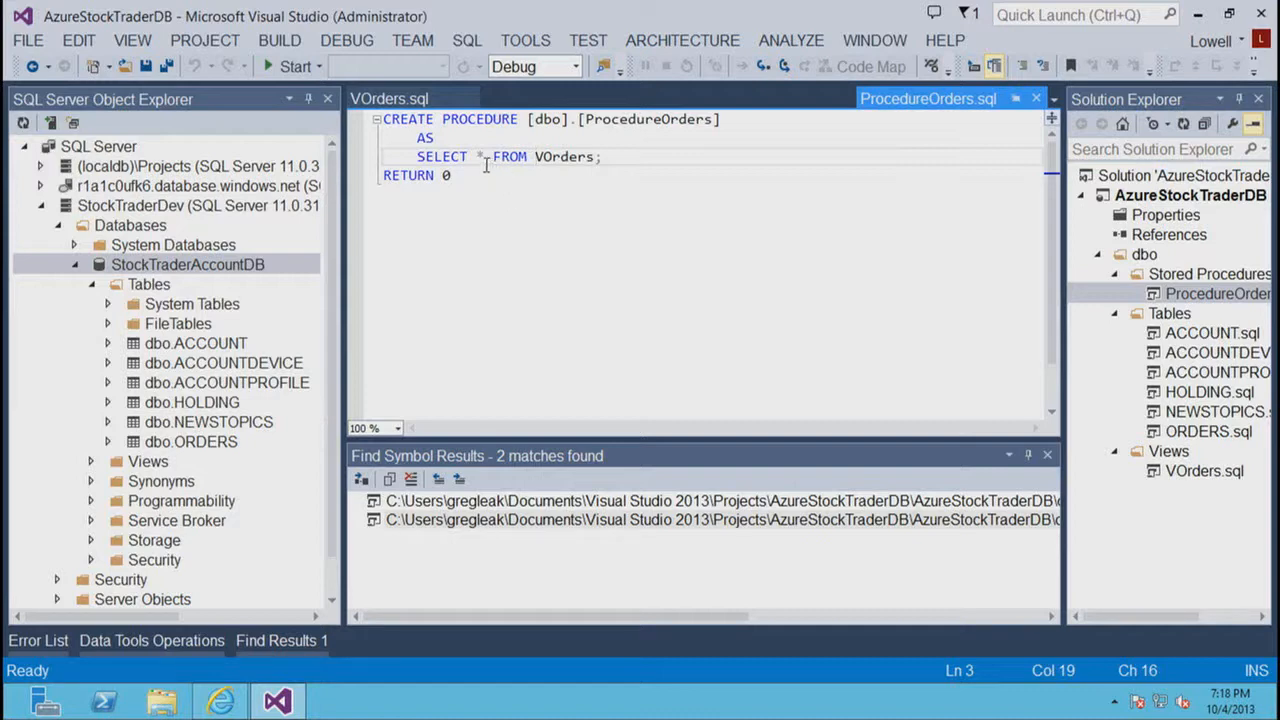
# Expand ProcedureOrders' SELECT * into COMPLETIONDATE, ORDERSTATUS, PRICE, QUANTITY, QUOTE_SYMBOL.
pyautogui.moveTo(480, 157)
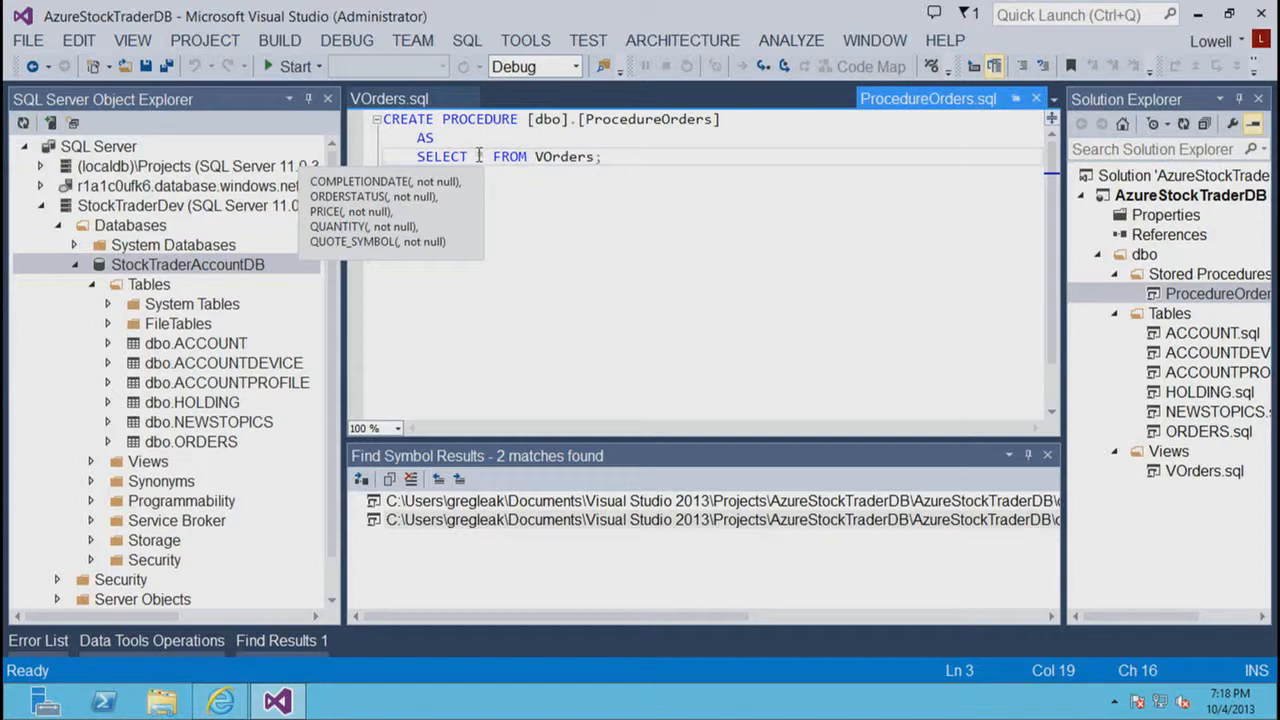
pyautogui.rightClick(478, 156)
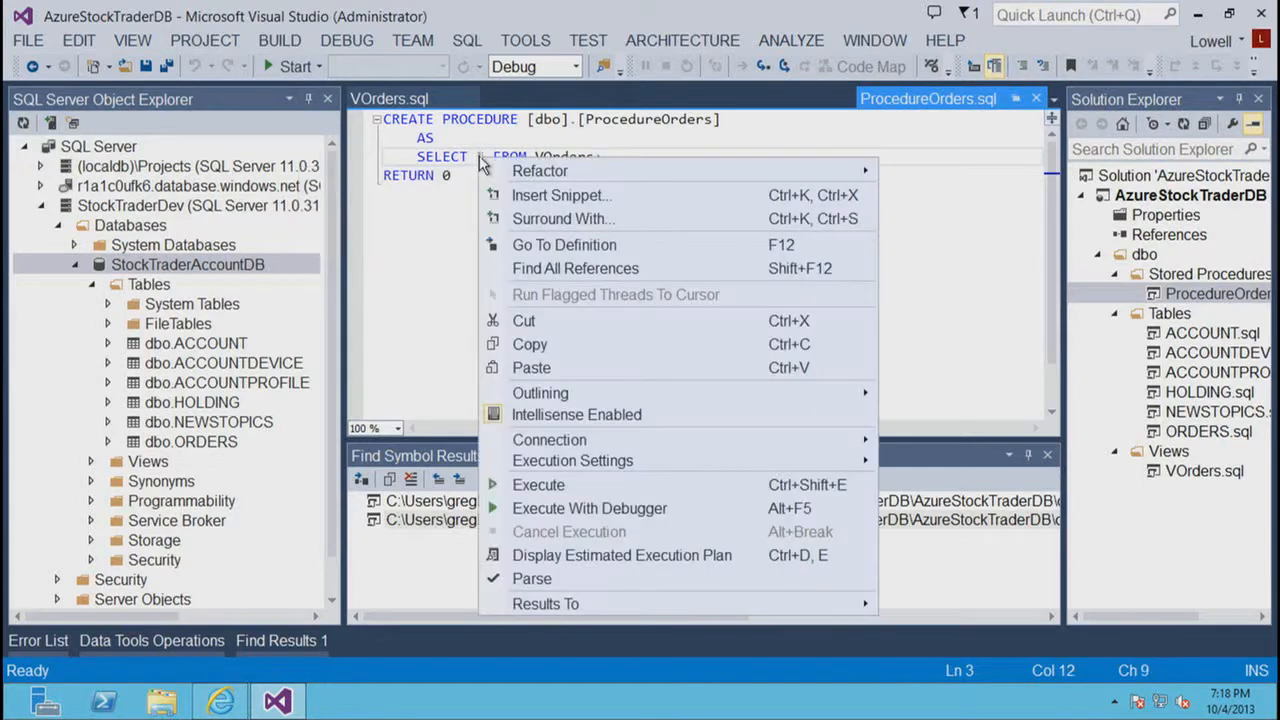
pyautogui.moveTo(512, 174)
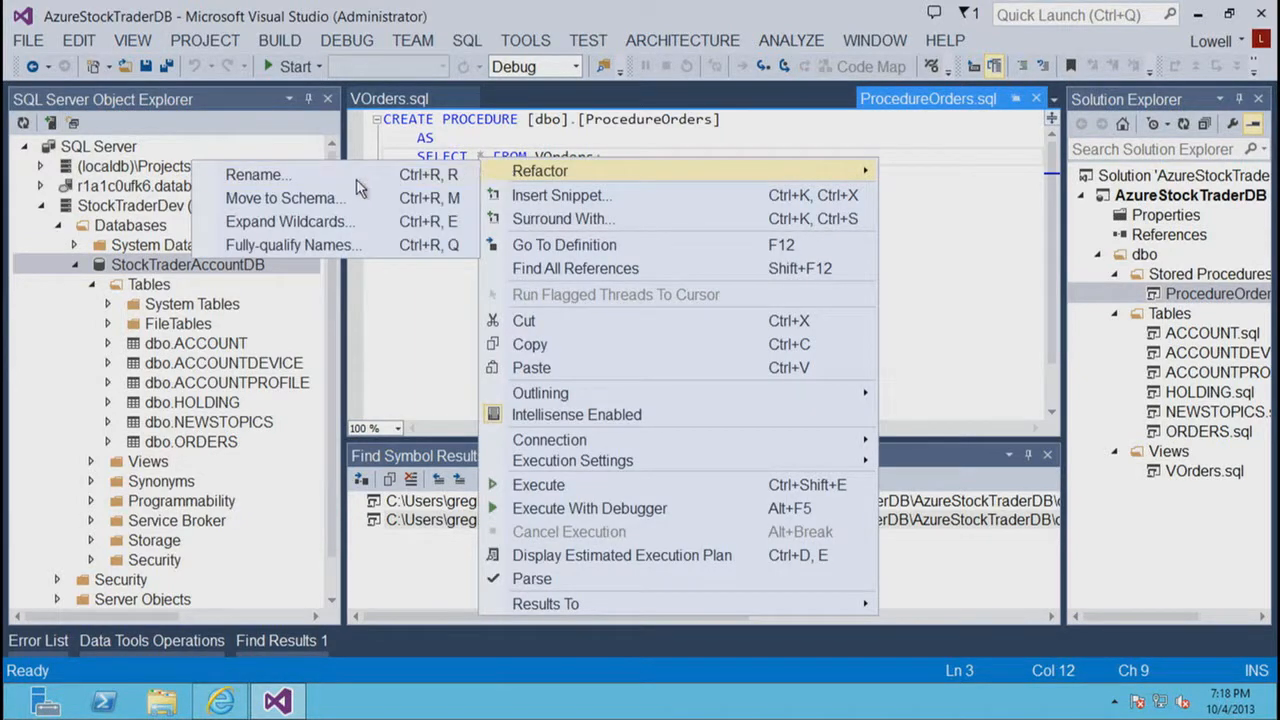
pyautogui.click(362, 226)
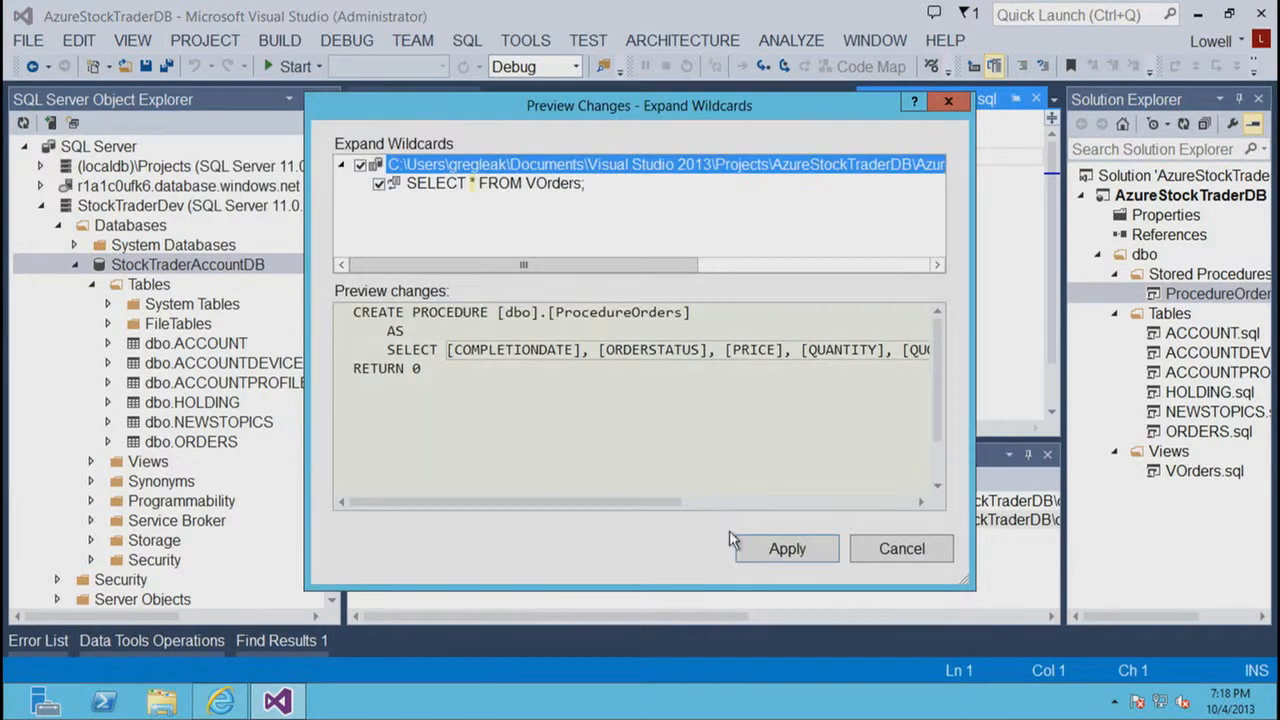
pyautogui.click(787, 552)
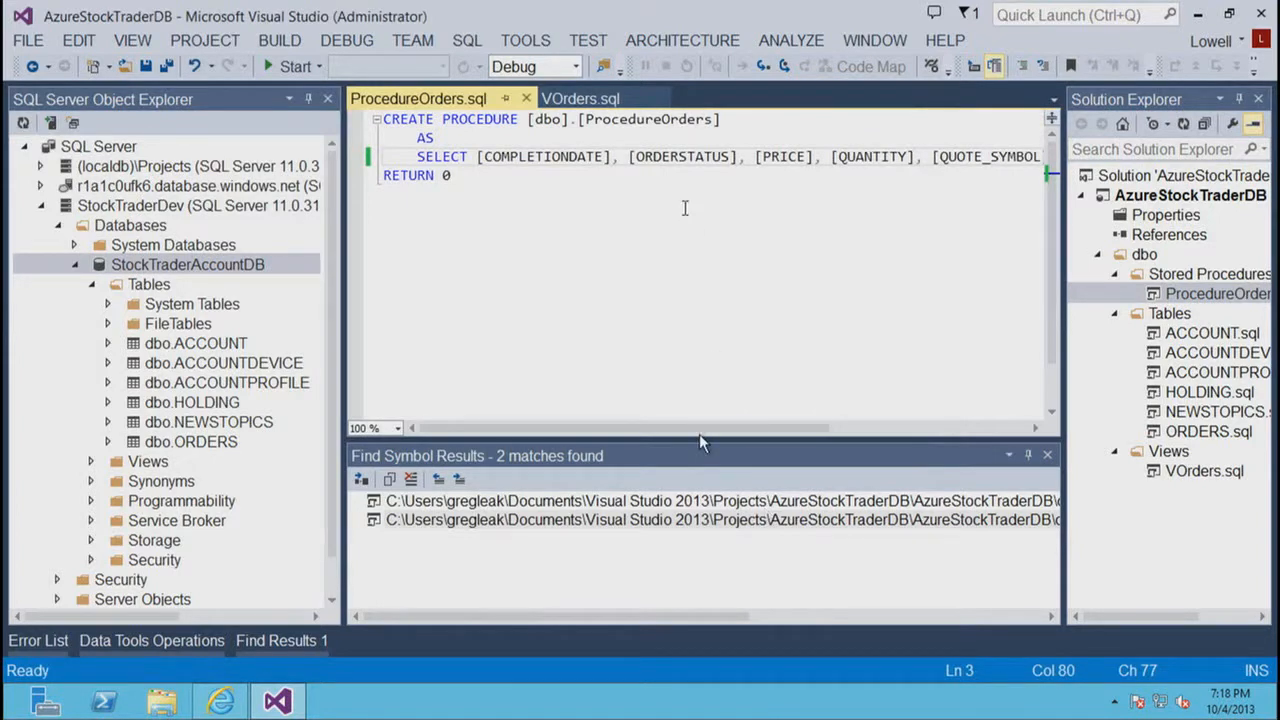
pyautogui.moveTo(699, 432)
pyautogui.mouseDown()
pyautogui.moveTo(858, 435)
pyautogui.moveTo(684, 440)
pyautogui.mouseUp()
# Save ProcedureOrders.sql and close it along with VOrders.sql.
pyautogui.click(146, 66)
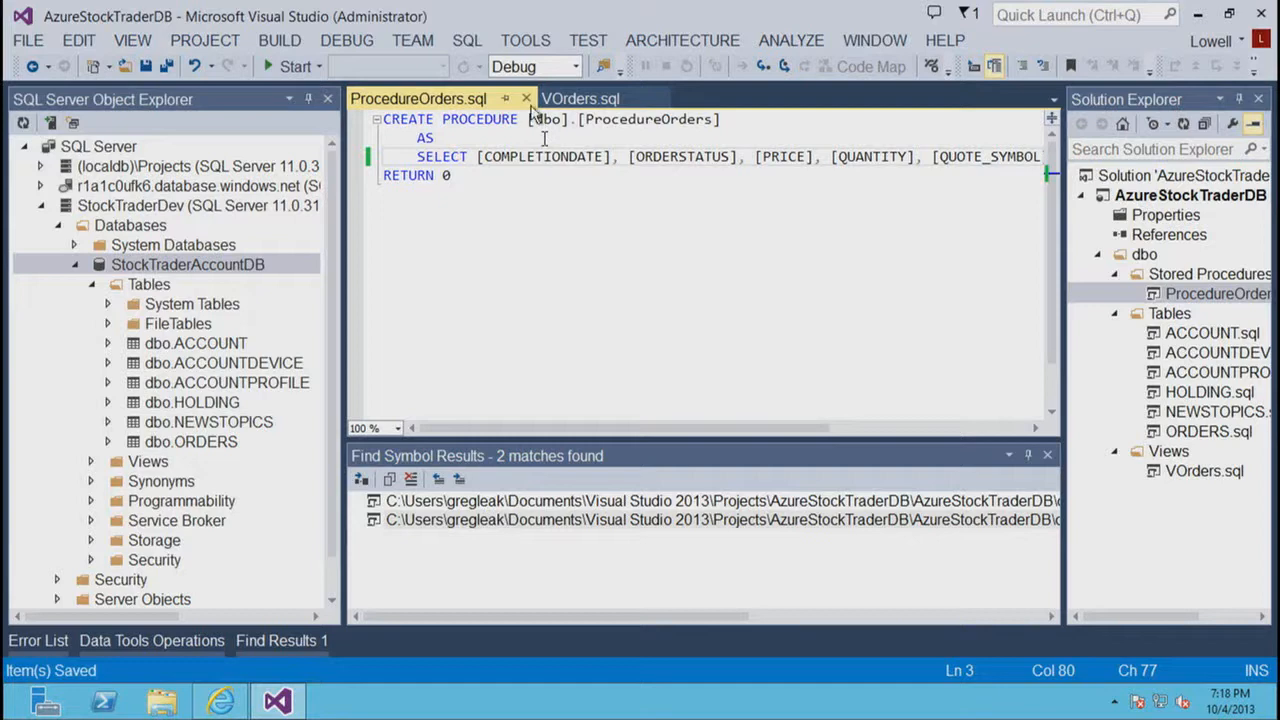
pyautogui.click(526, 98)
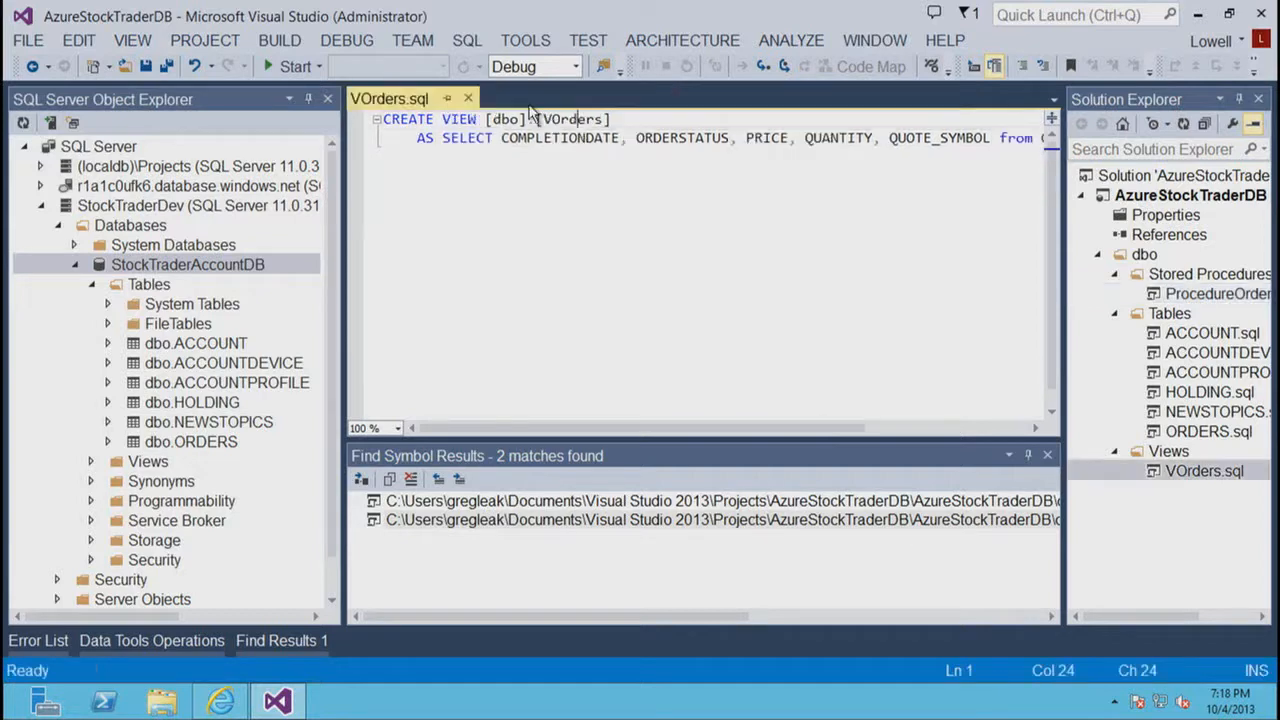
pyautogui.click(468, 98)
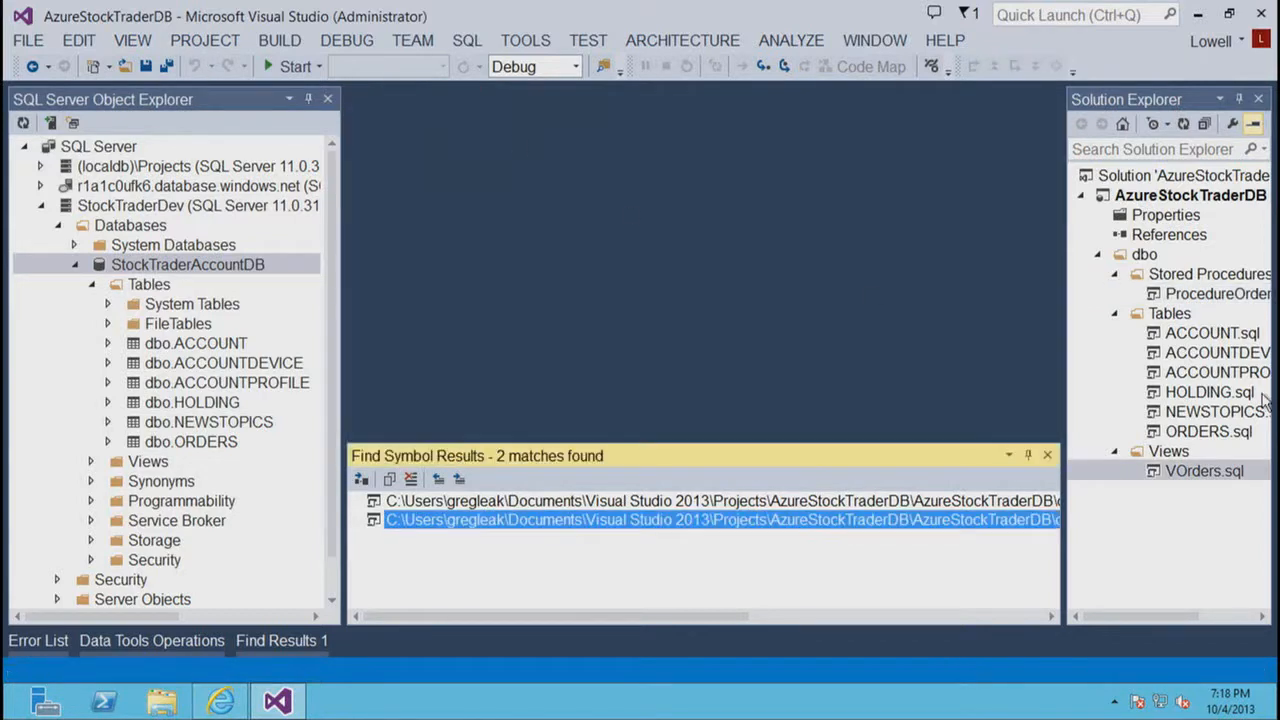
# In the ORDERS table designer, add a nullable nchar(10) column NewColumn and save ORDERS.sql.
pyautogui.click(1216, 434)
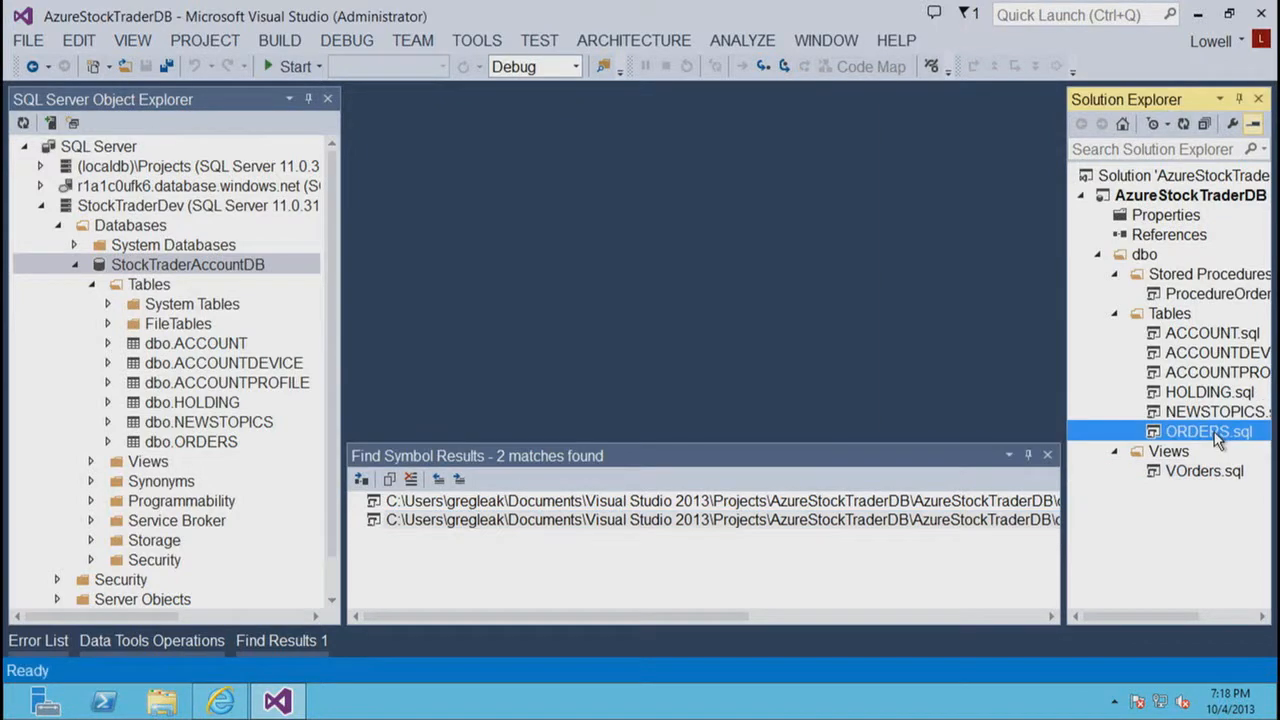
pyautogui.rightClick(1216, 436)
pyautogui.click(1015, 194)
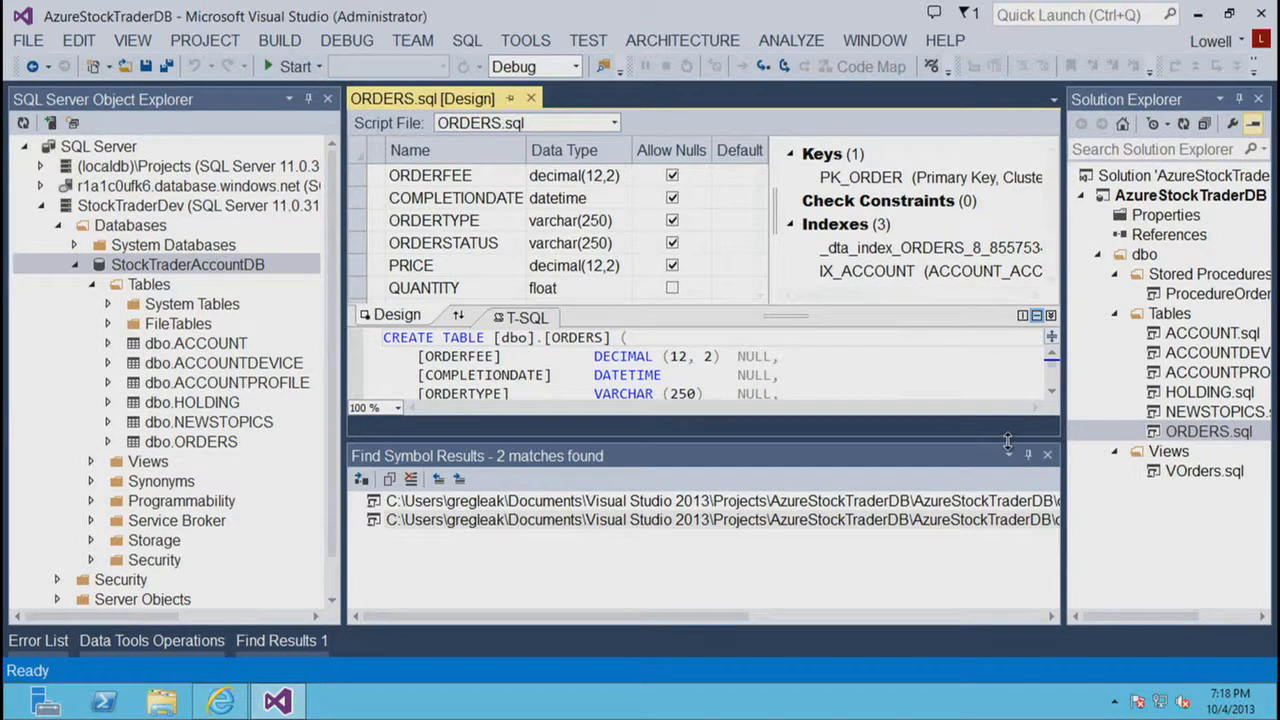
pyautogui.moveTo(1010, 445); pyautogui.dragTo(1010, 540)
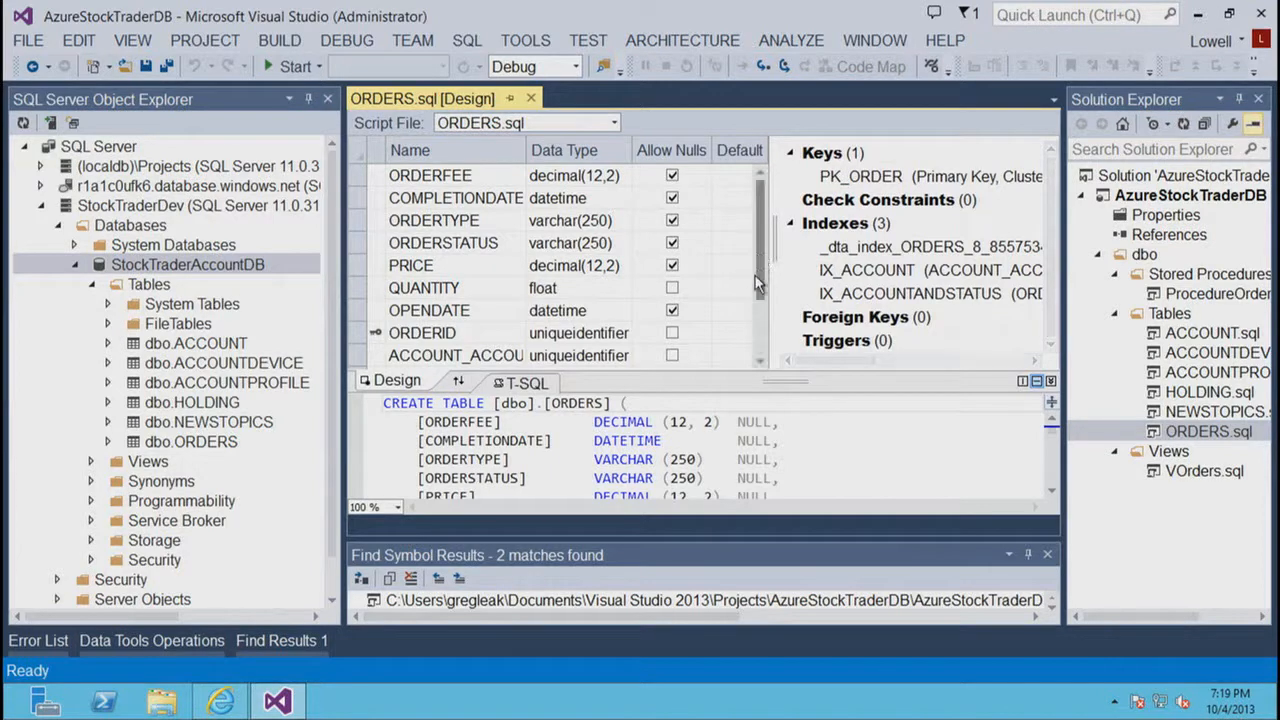
pyautogui.scroll(-2, 600, 290)
pyautogui.click(478, 356)
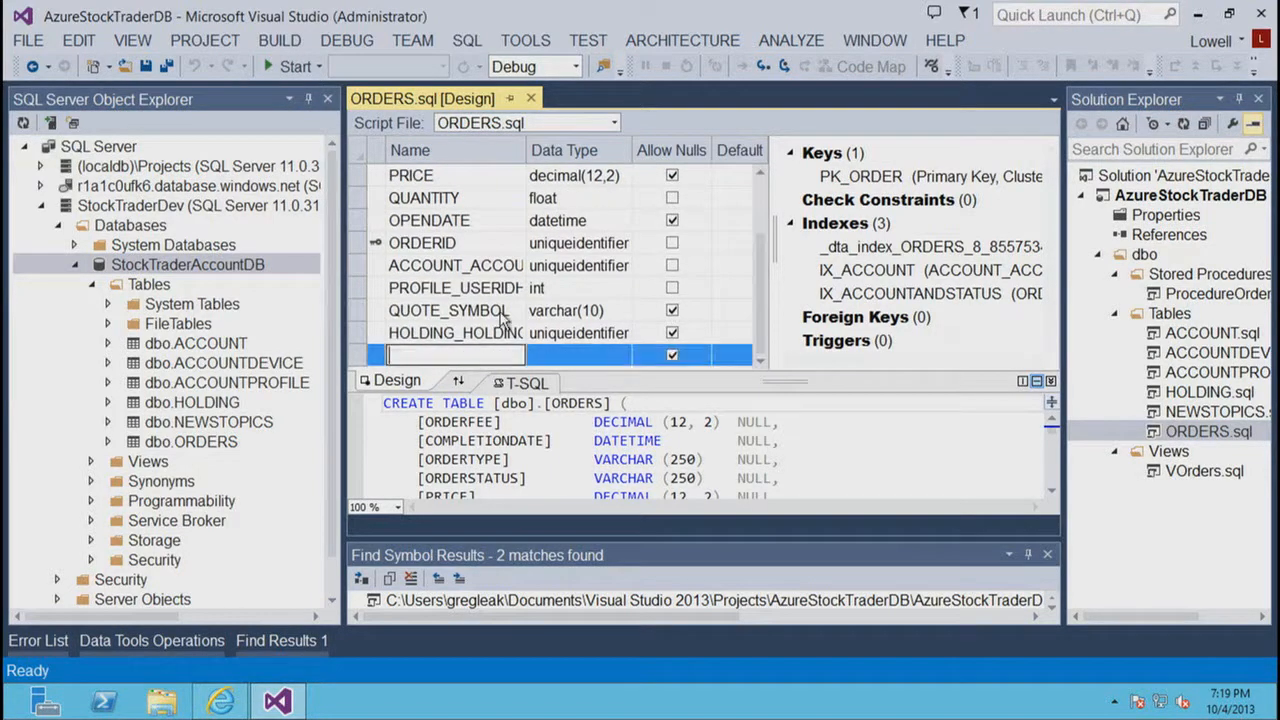
pyautogui.write('New_co')
pyautogui.write('lumn')
pyautogui.click(606, 362)
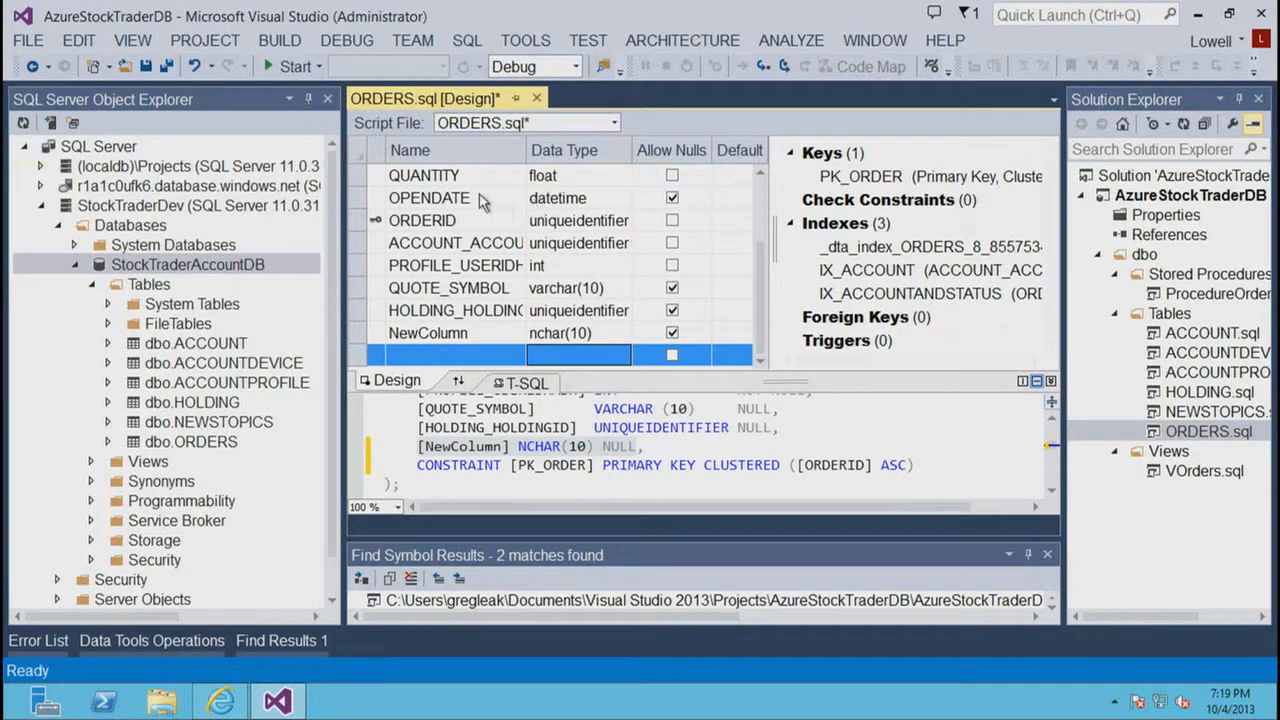
pyautogui.click(148, 68)
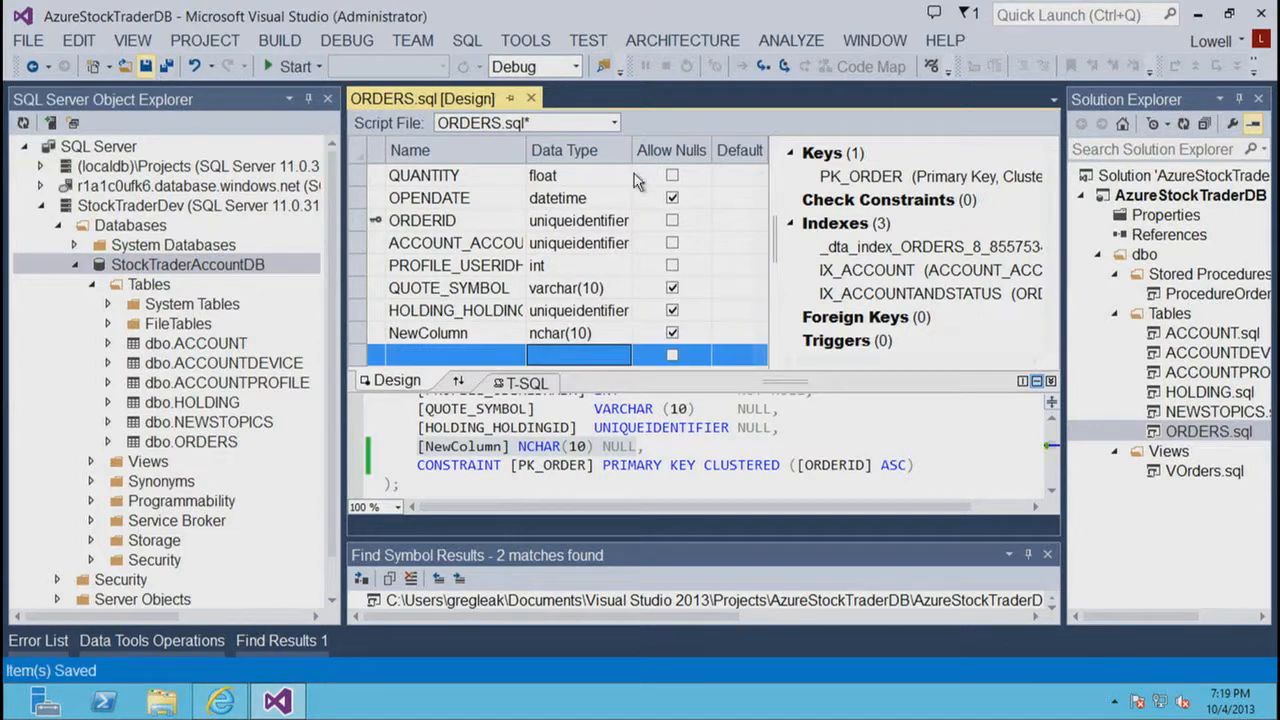
# Close the ORDERS designer and rebuild the solution, getting 1 succeeded, 0 failed.
pyautogui.click(531, 99)
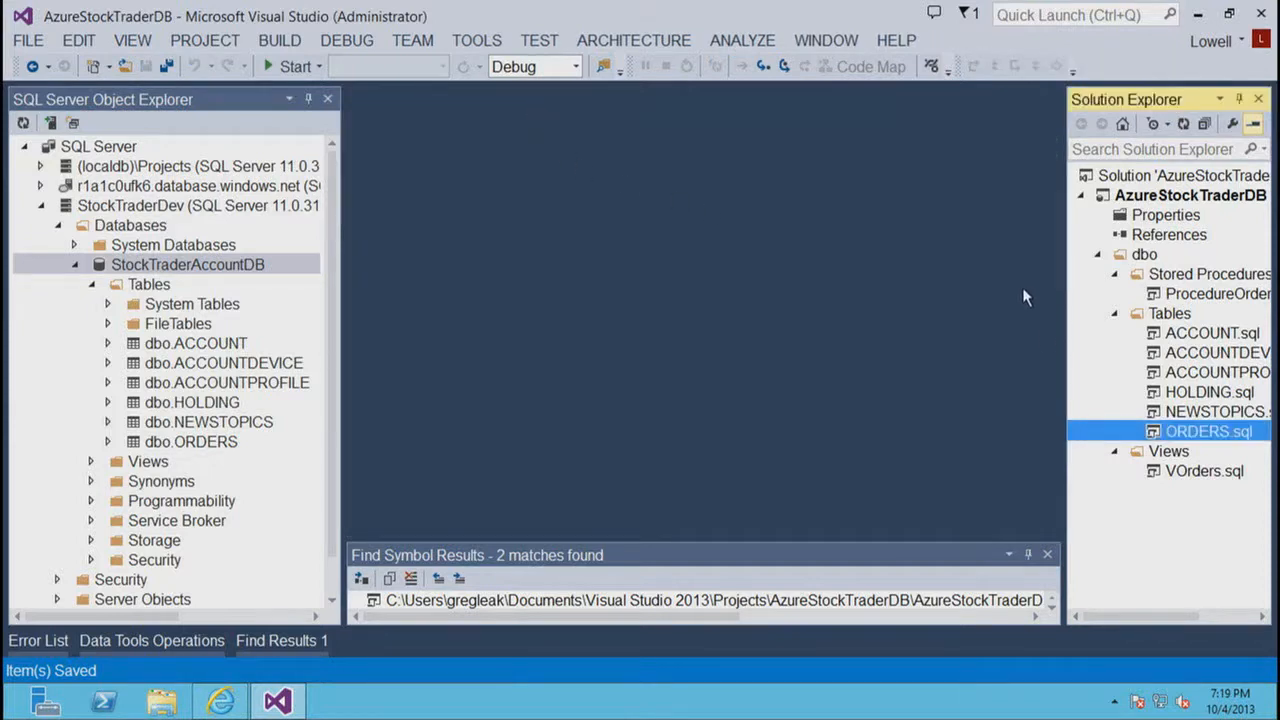
pyautogui.click(284, 44)
pyautogui.click(228, 90)
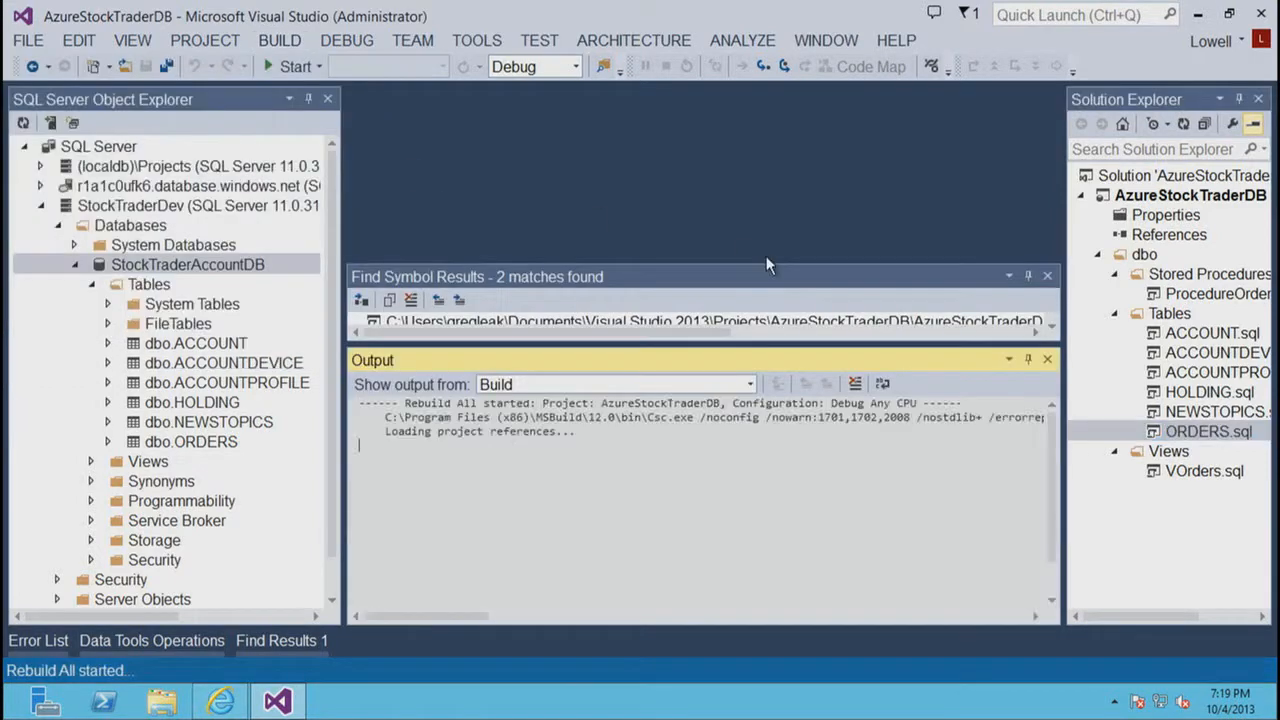
pyautogui.click(1047, 276)
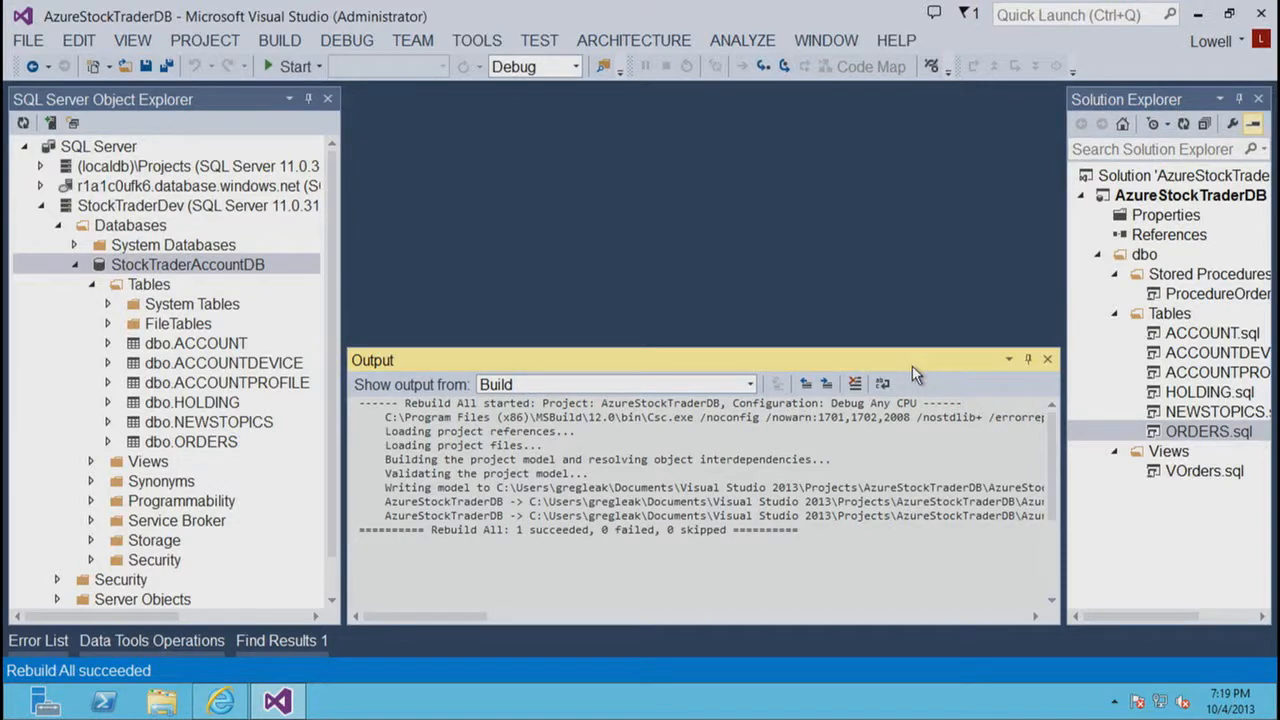
pyautogui.click(1098, 256)
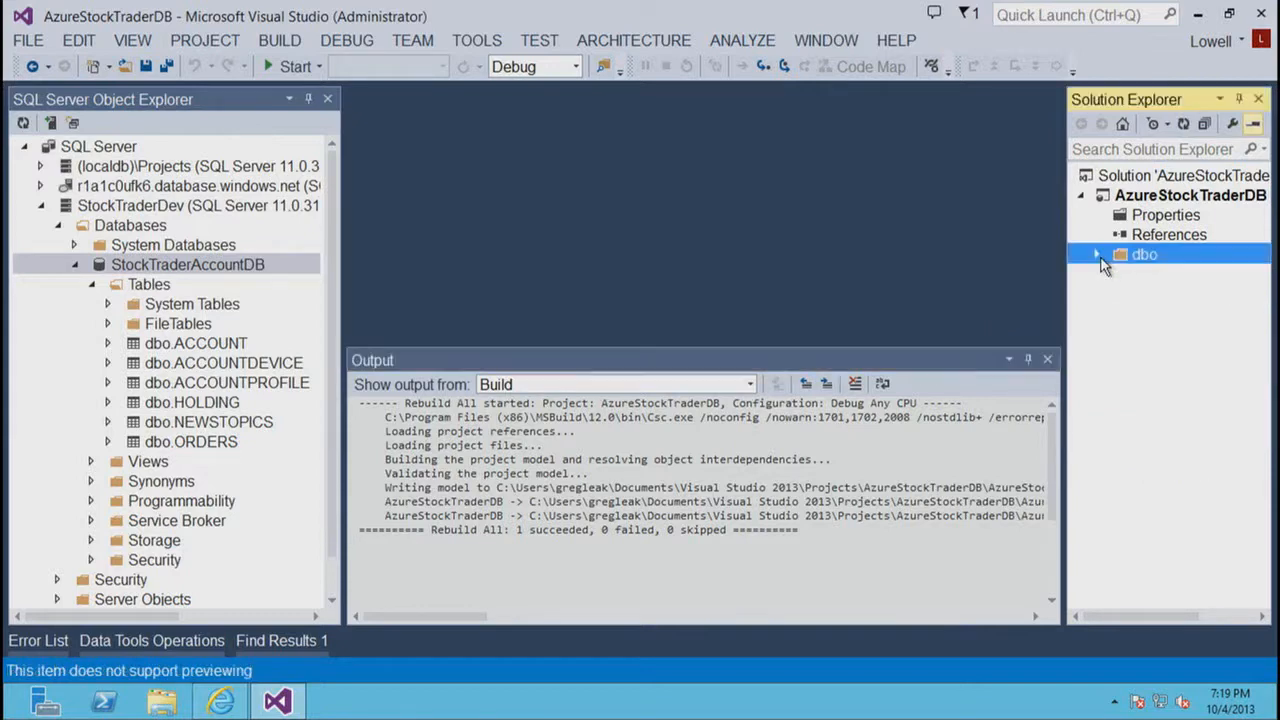
# Start a schema compare of AzureStockTraderDB against target StockTraderDev.StockTraderAccountDB.
pyautogui.rightClick(1110, 198)
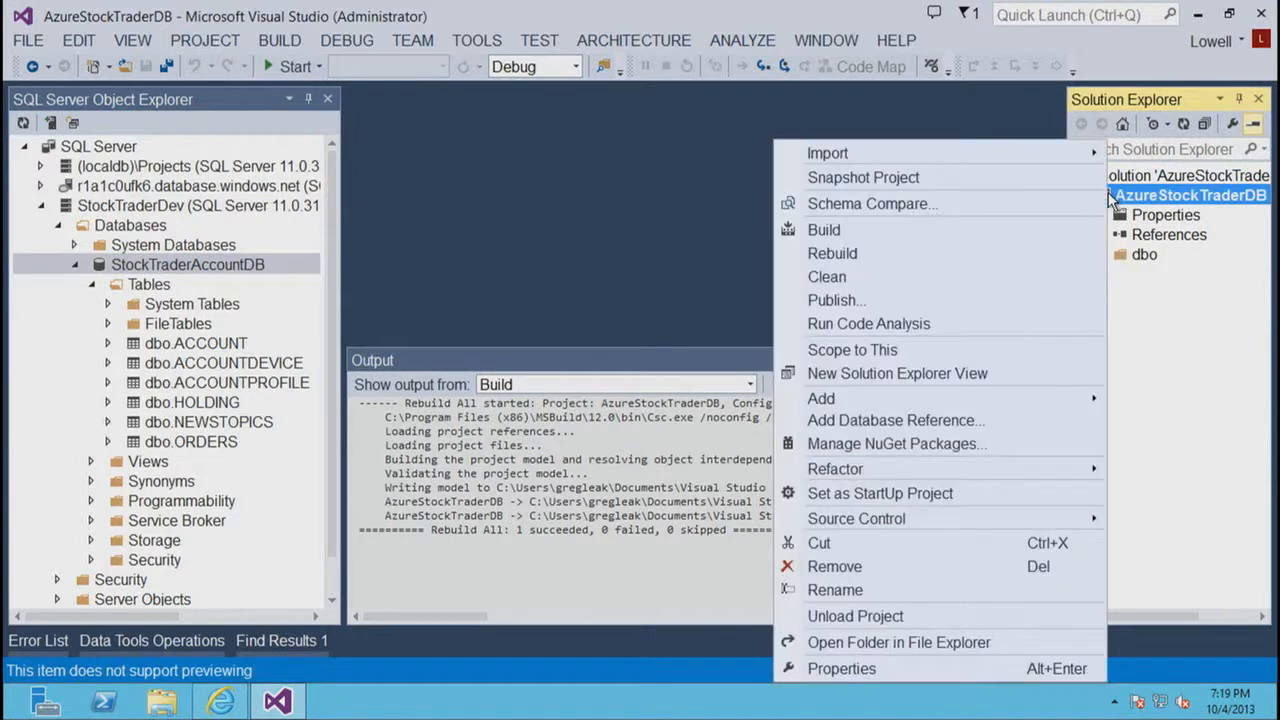
pyautogui.click(974, 206)
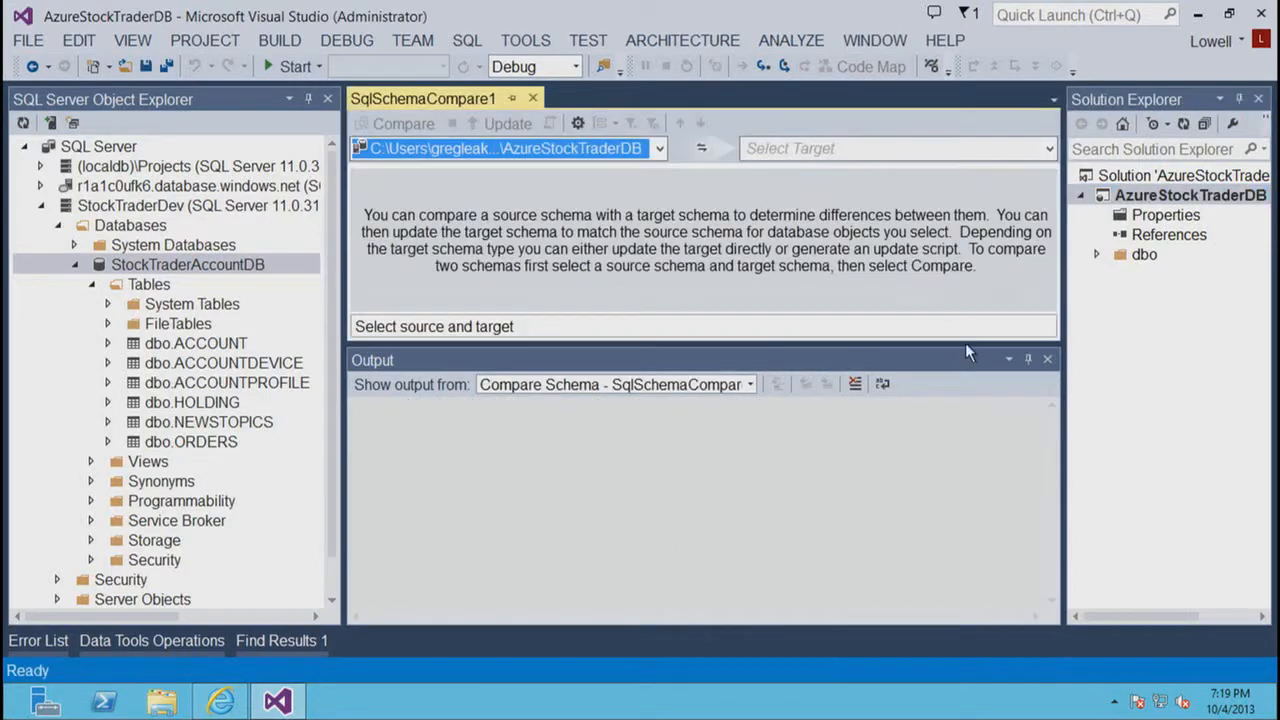
pyautogui.click(1047, 358)
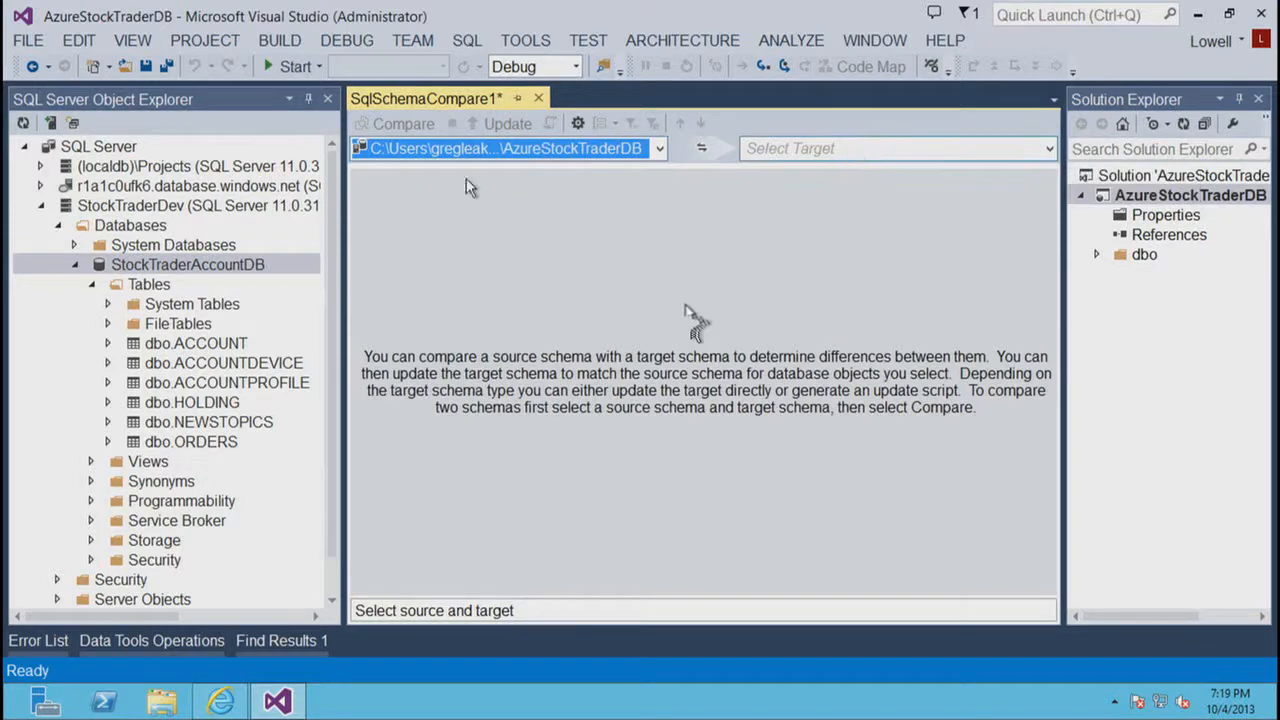
pyautogui.click(977, 164)
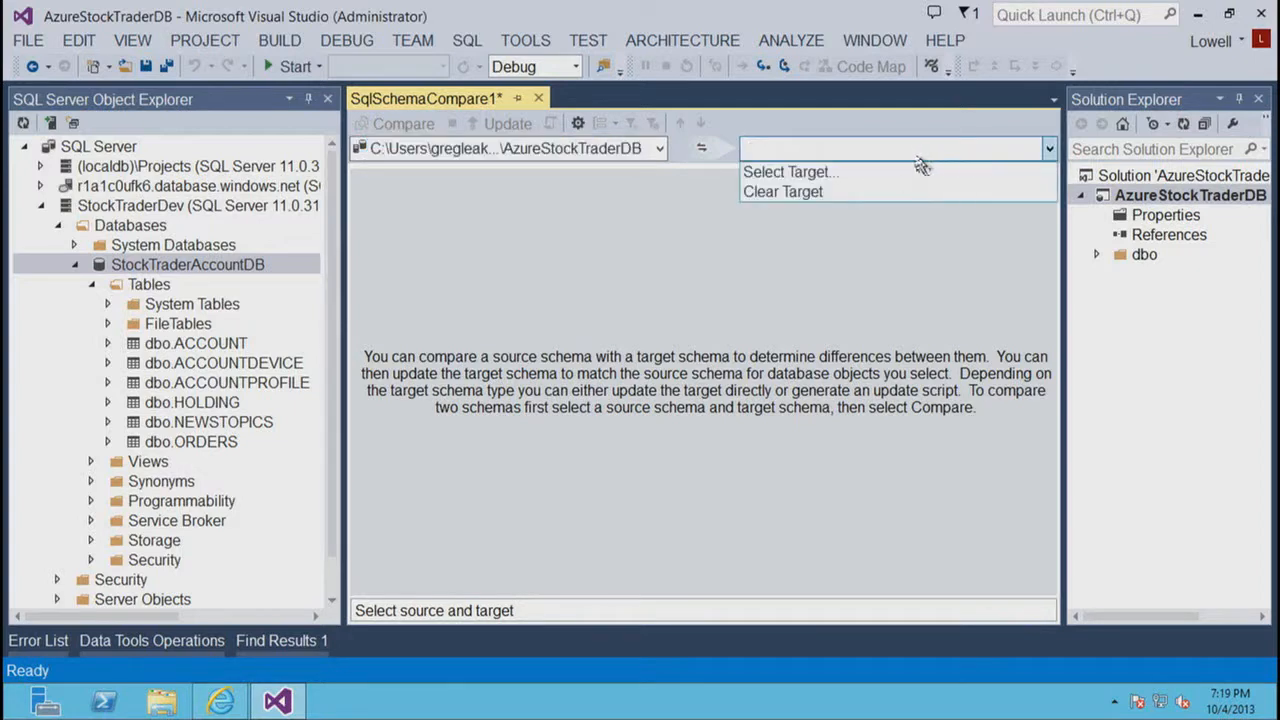
pyautogui.click(824, 169)
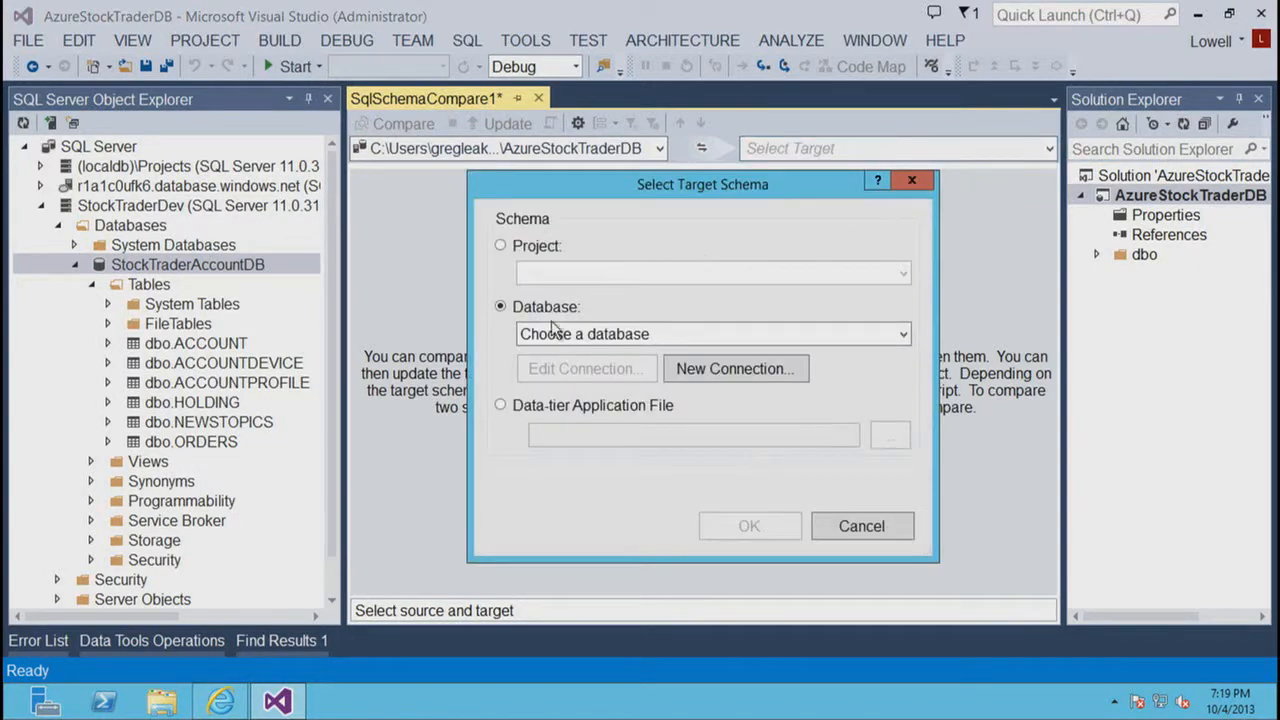
pyautogui.click(903, 340)
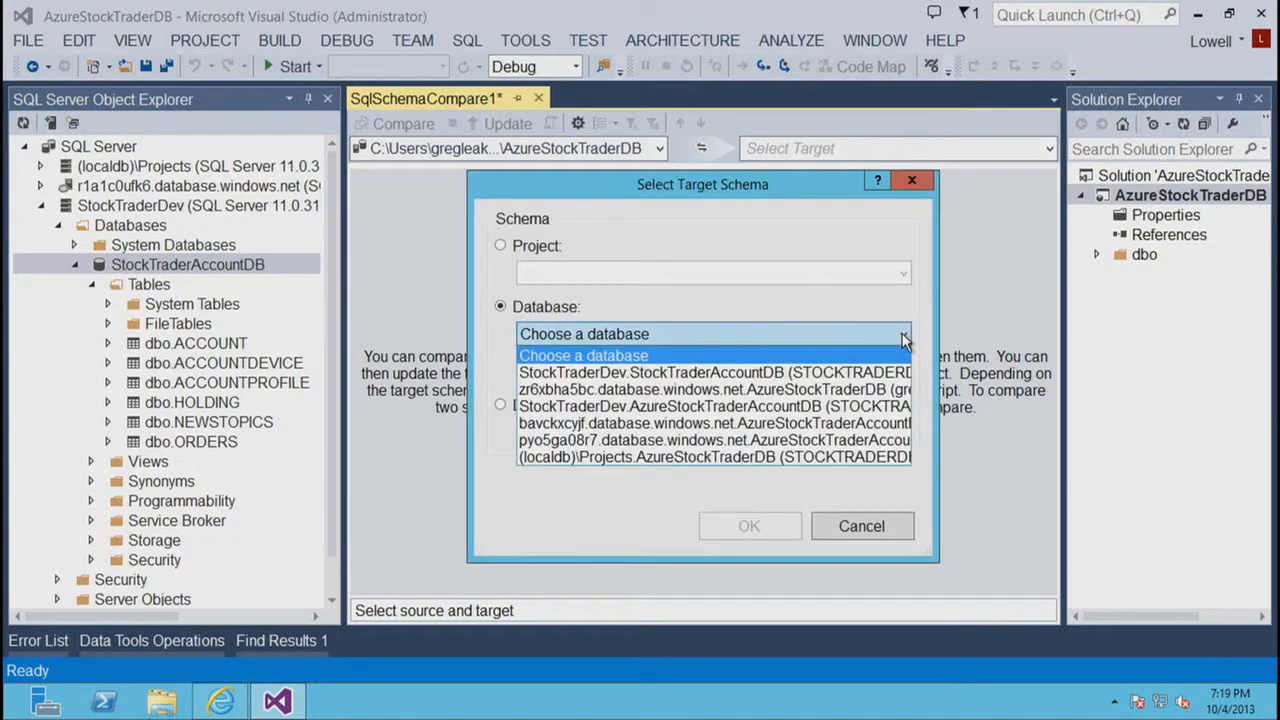
pyautogui.click(773, 374)
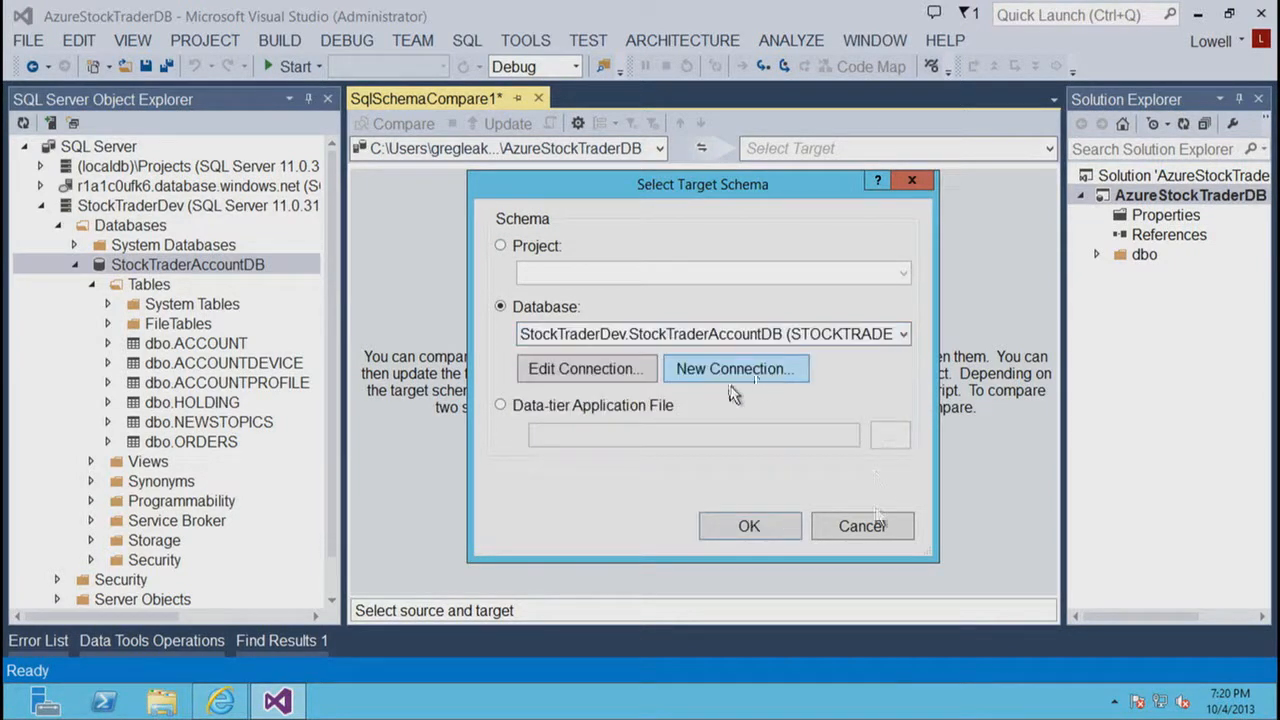
pyautogui.click(784, 536)
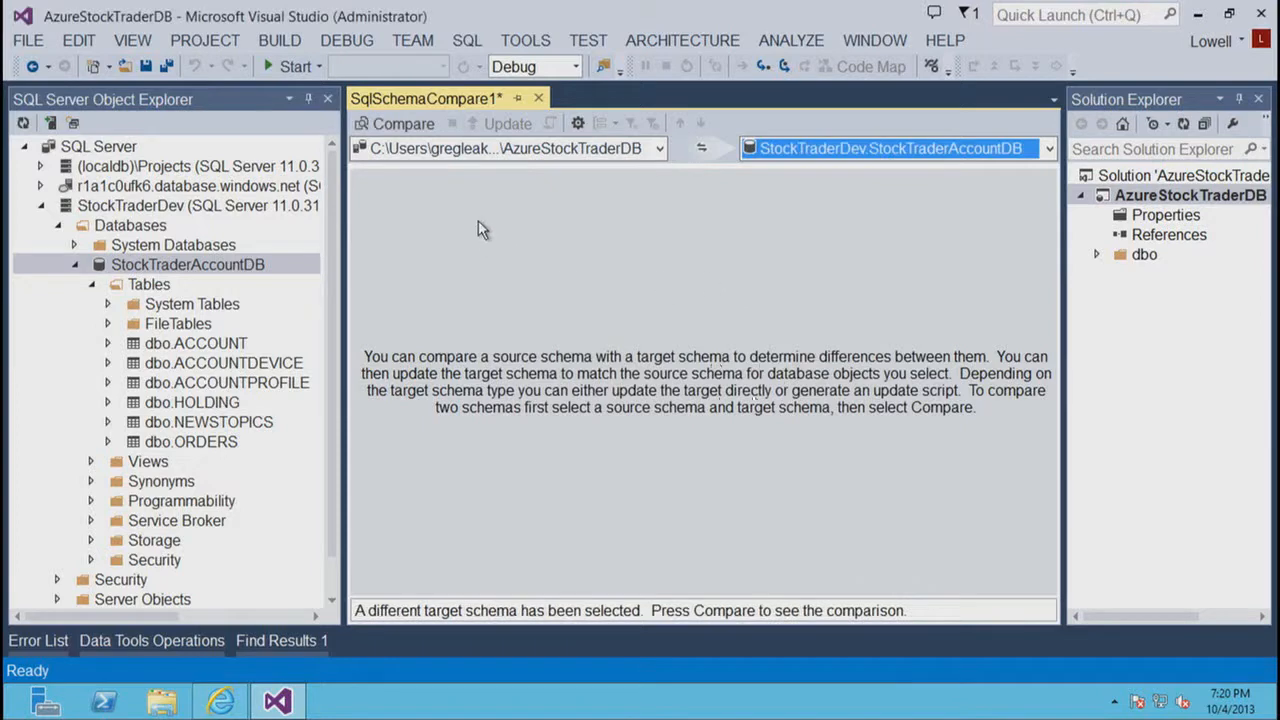
# Run the comparison and inspect the dbo.ProcedureOrders object definition differences.
pyautogui.click(400, 123)
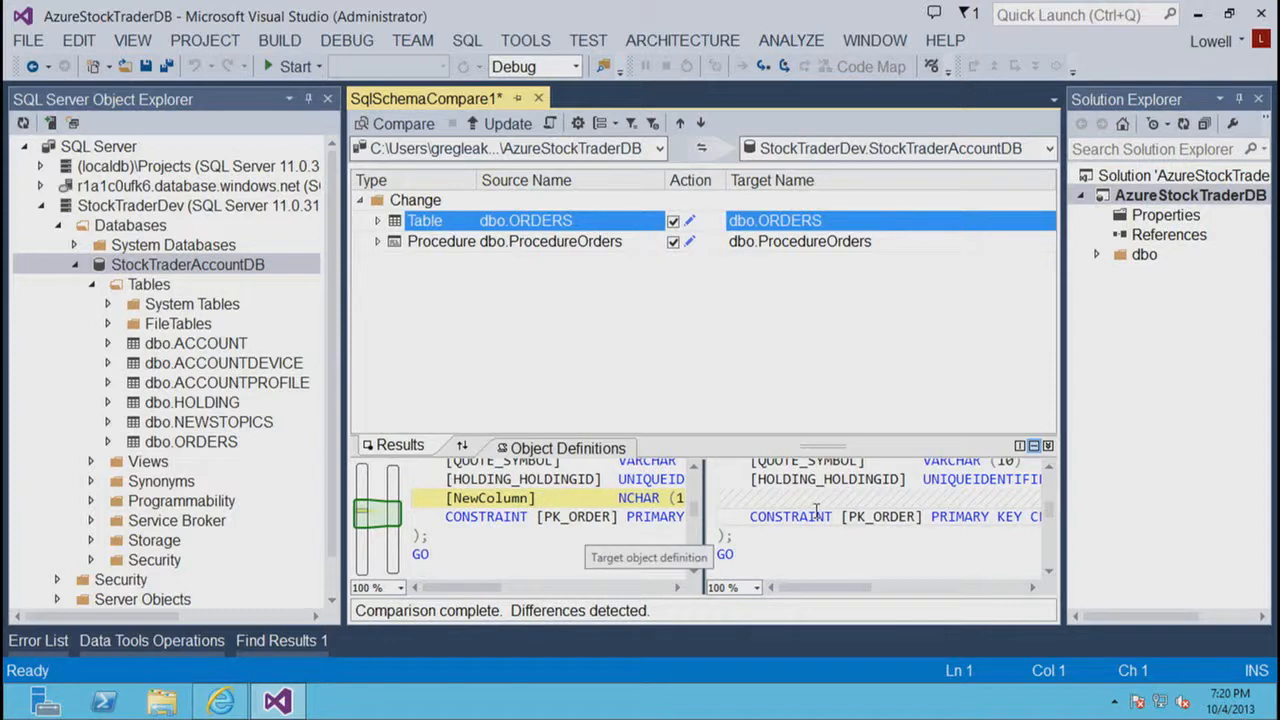
pyautogui.click(529, 246)
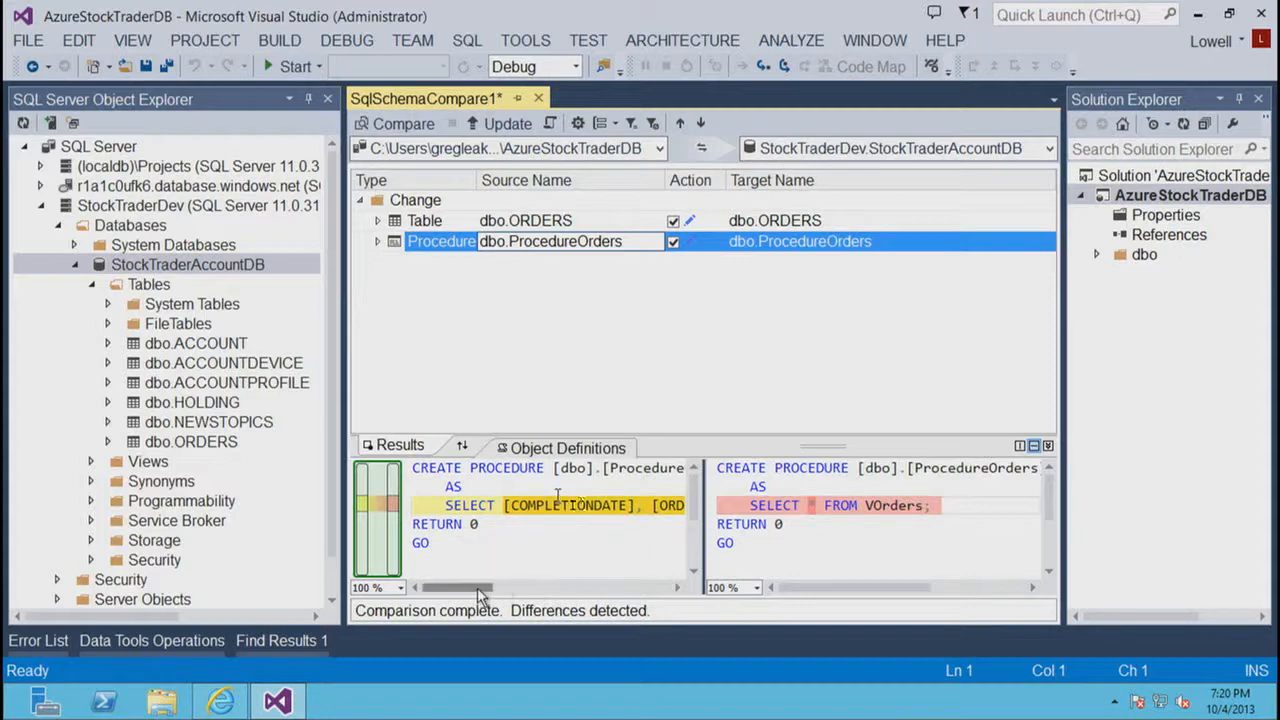
pyautogui.moveTo(486, 590); pyautogui.dragTo(440, 596)
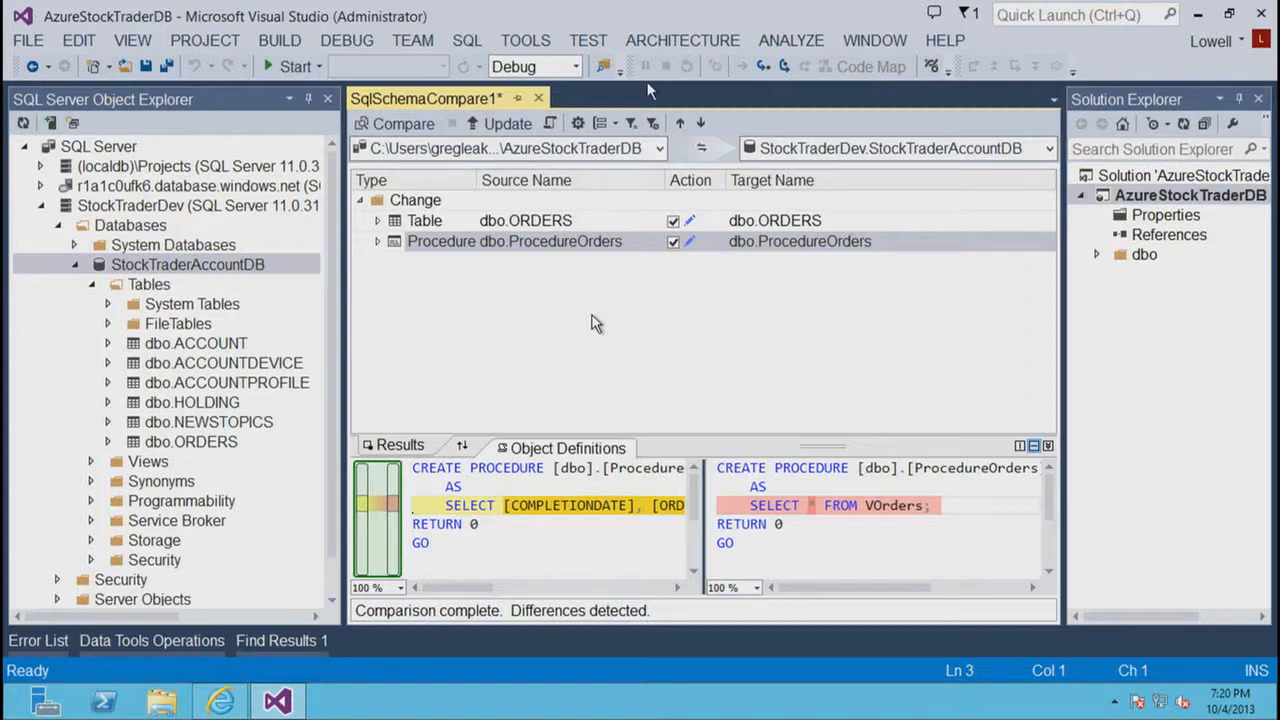
# Apply the schema differences to the StockTraderAccountDB target database.
pyautogui.click(506, 124)
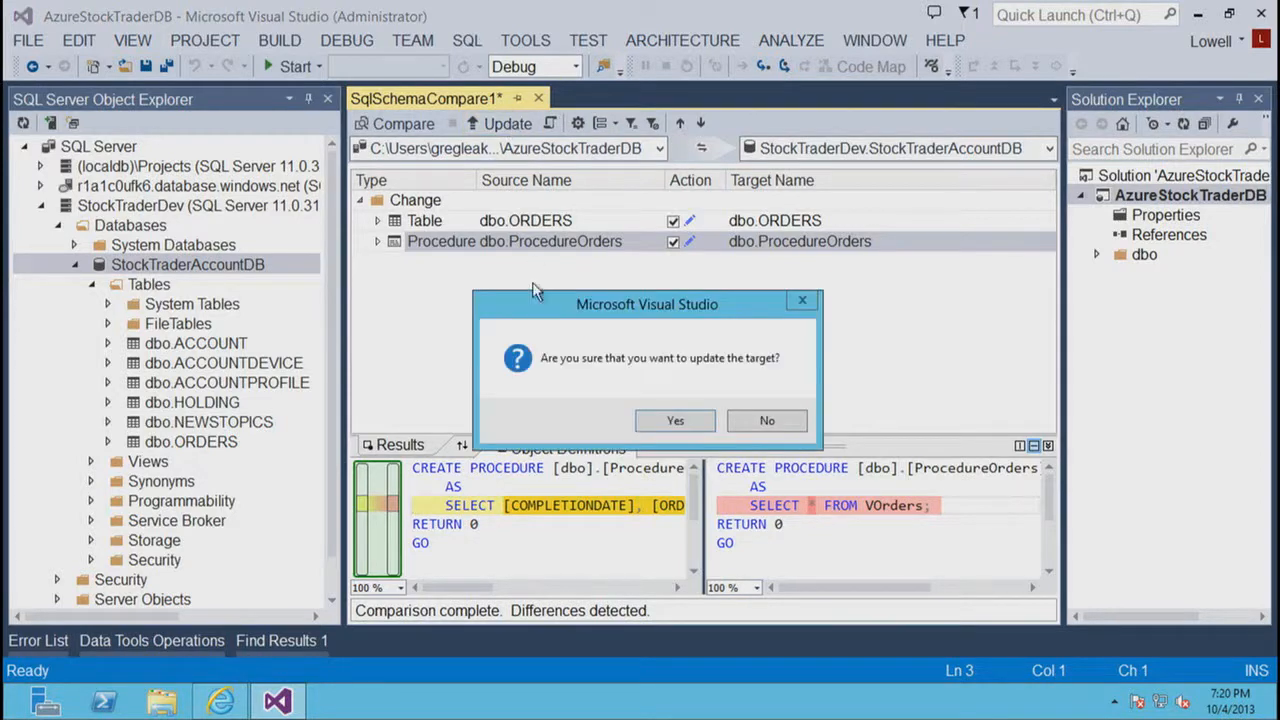
pyautogui.click(670, 427)
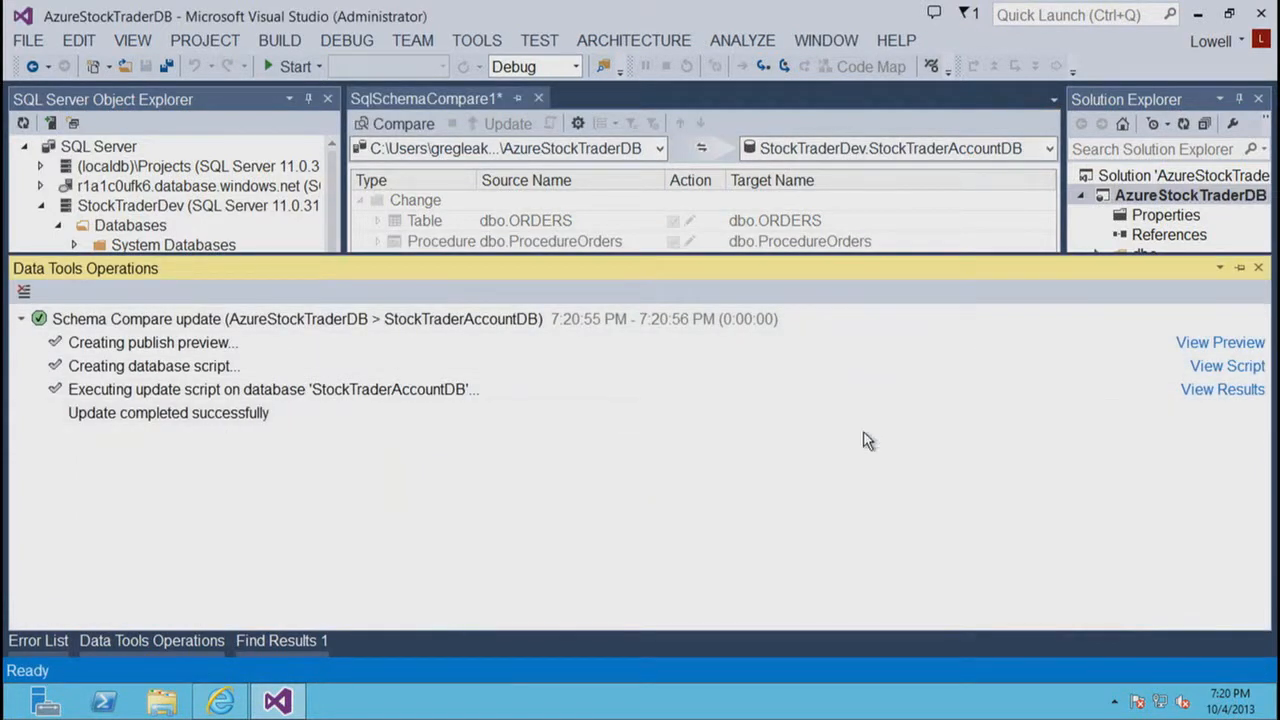
pyautogui.moveTo(787, 254); pyautogui.dragTo(797, 553)
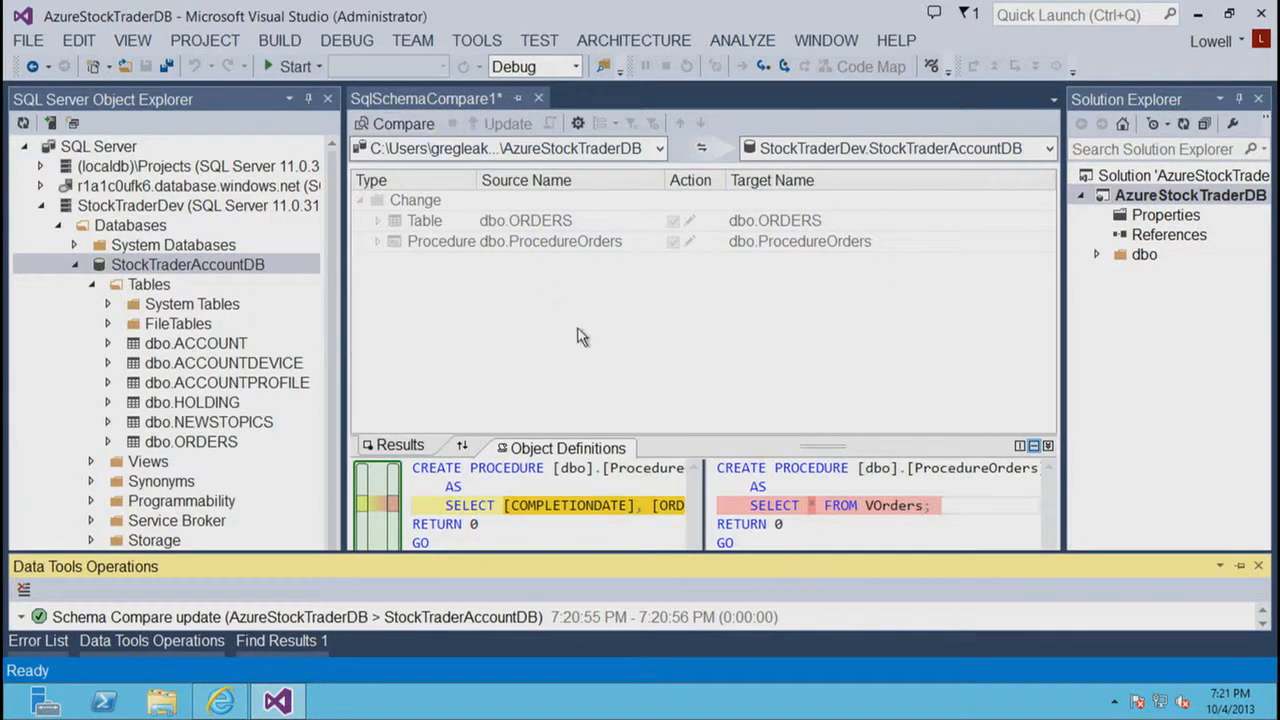
# Close SqlSchemaCompare1 without saving and collapse StockTraderAccountDB and Databases.
pyautogui.click(538, 98)
pyautogui.click(728, 486)
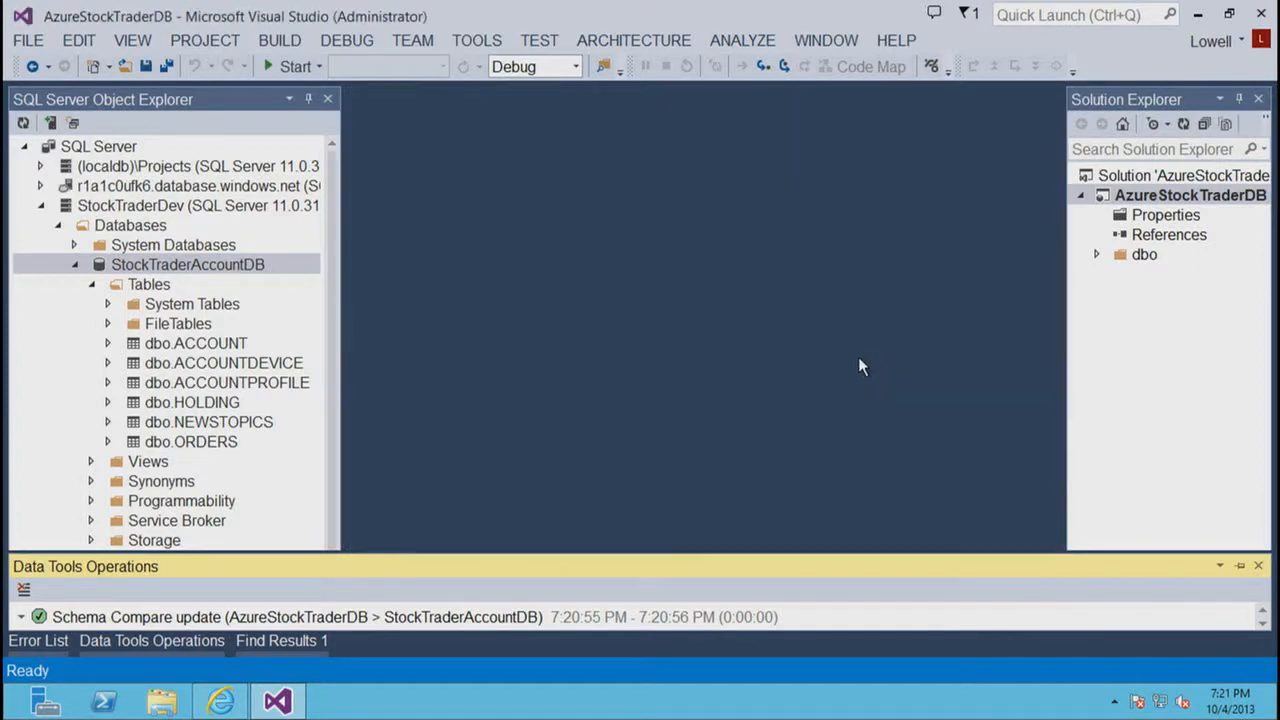
pyautogui.click(74, 264)
pyautogui.click(58, 226)
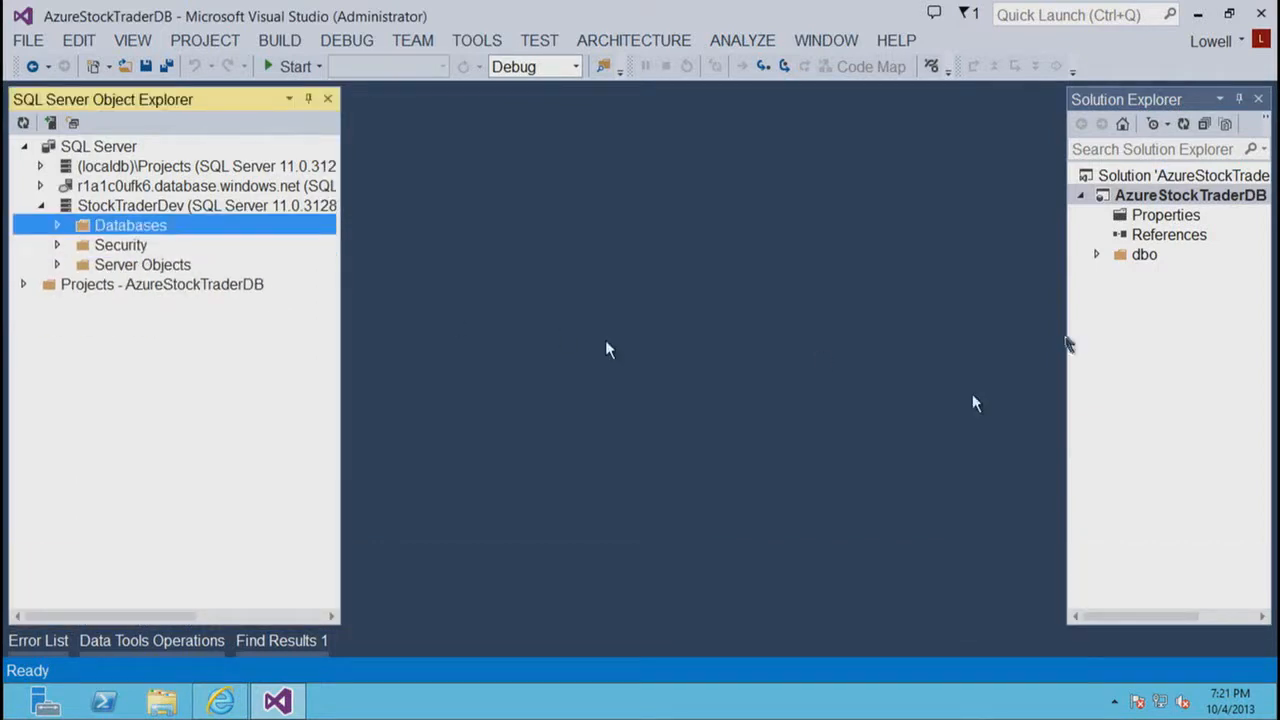
# Set the AzureStockTraderDB project's target platform to Windows Azure SQL Database.
pyautogui.click(1066, 342)
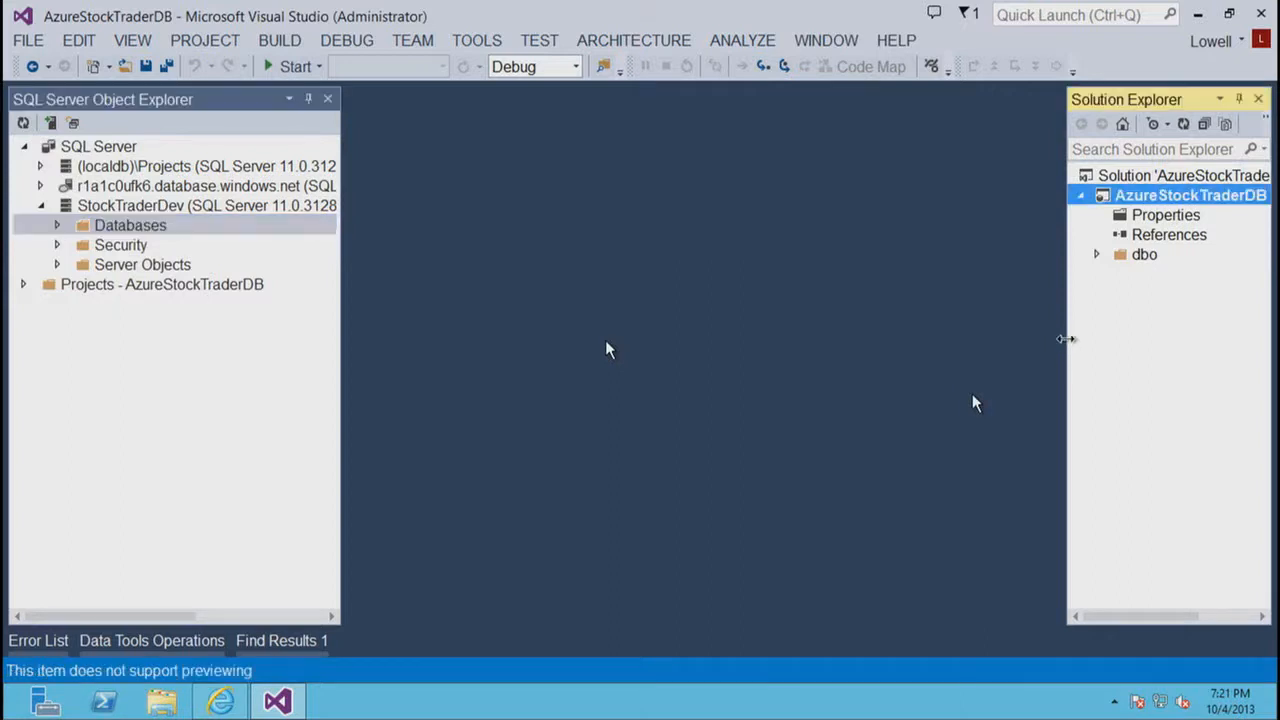
pyautogui.moveTo(1062, 341); pyautogui.dragTo(895, 366)
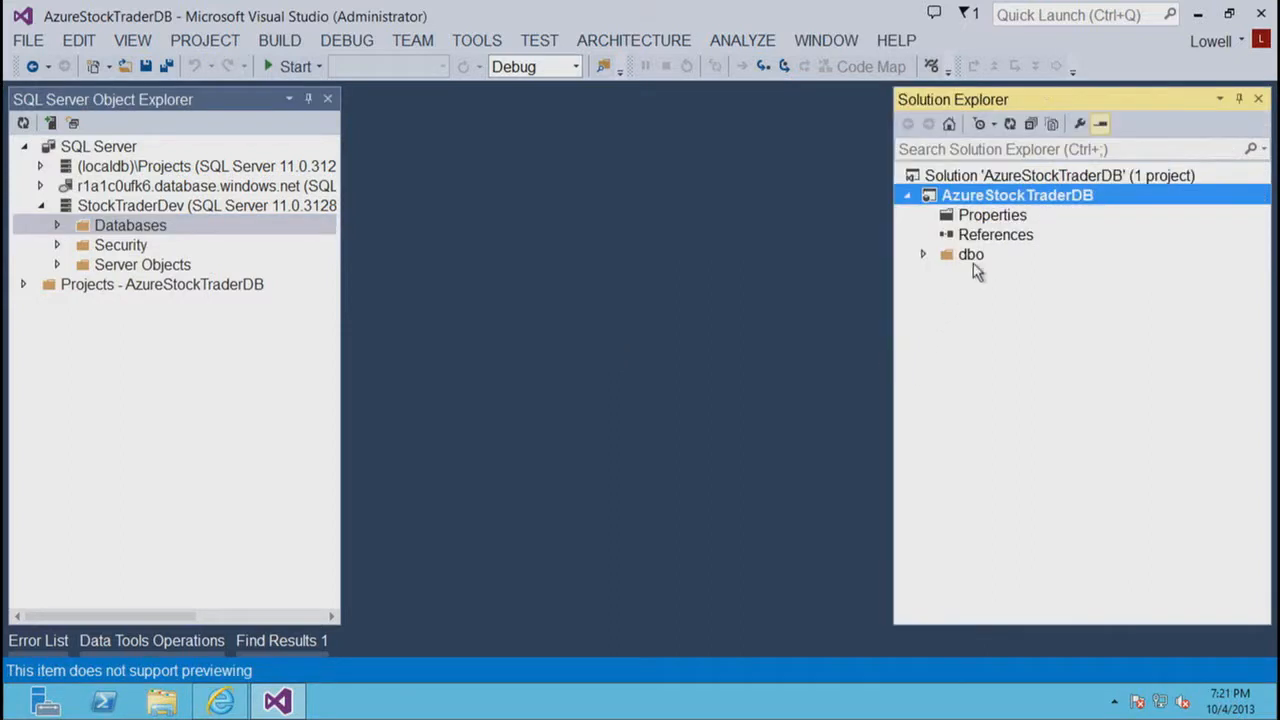
pyautogui.rightClick(985, 196)
pyautogui.click(806, 672)
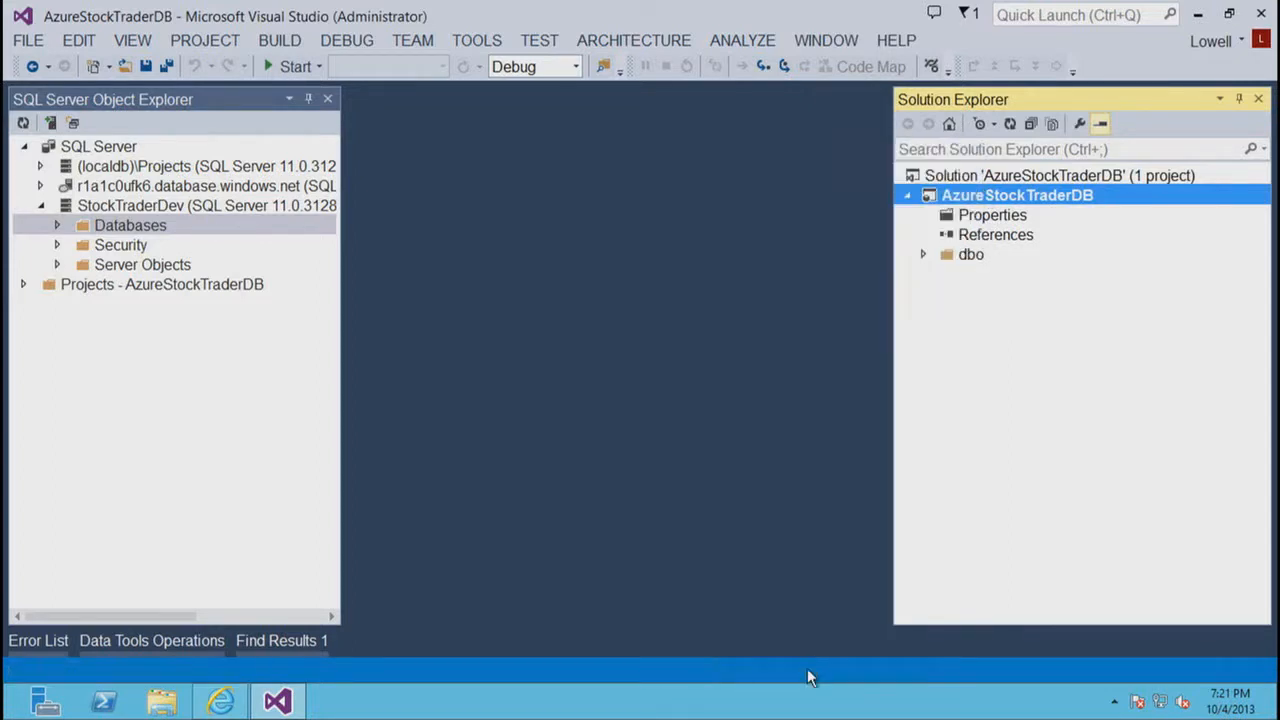
pyautogui.click(734, 235)
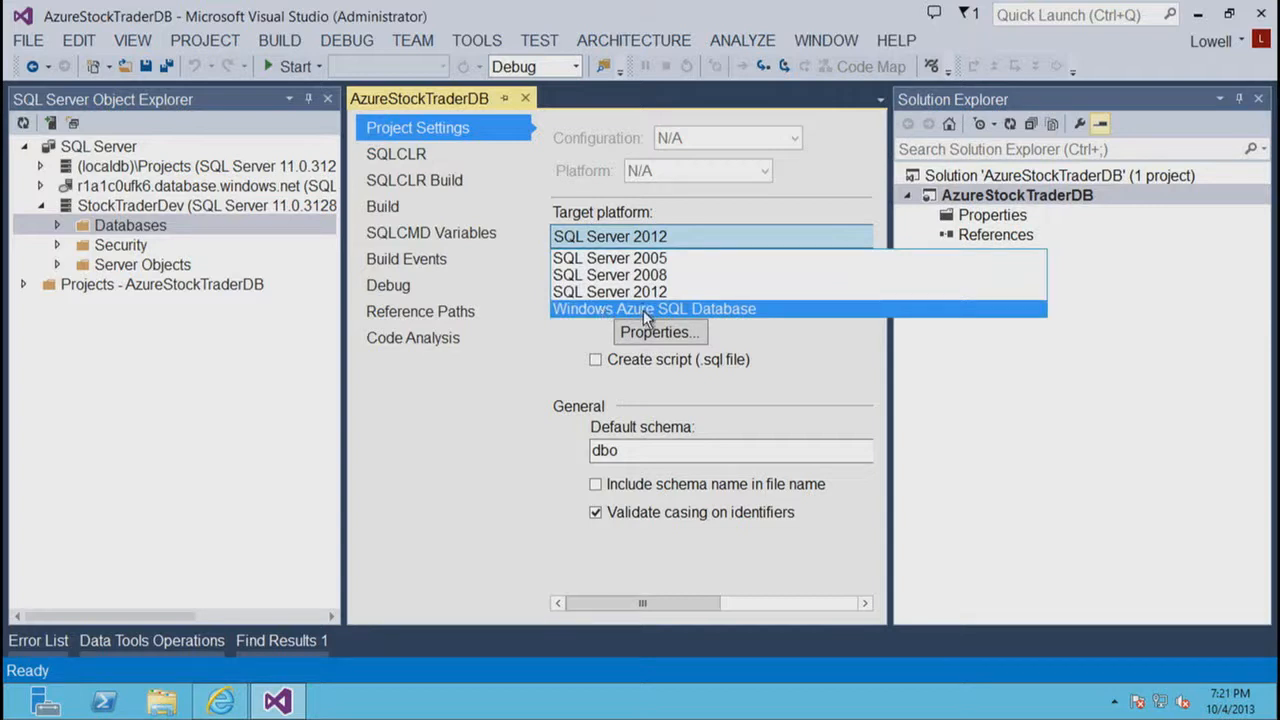
pyautogui.click(651, 310)
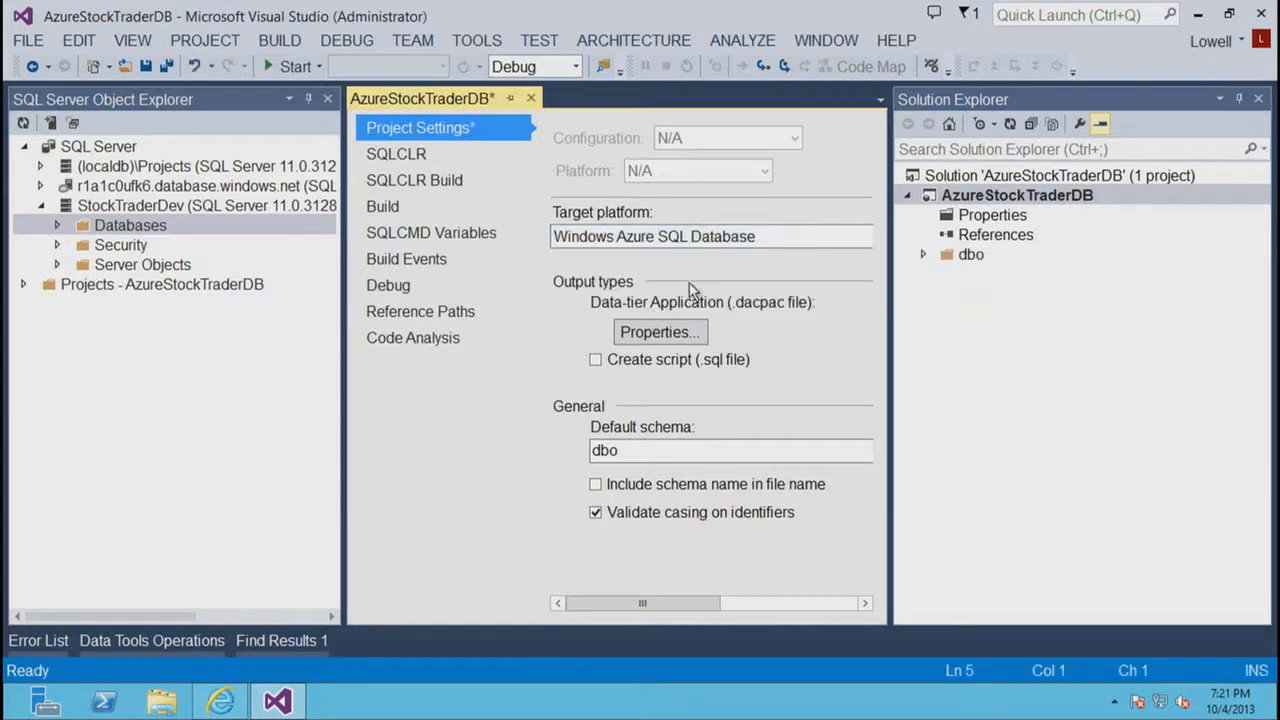
# Rebuild the solution and confirm 0 errors in the Error List.
pyautogui.click(286, 44)
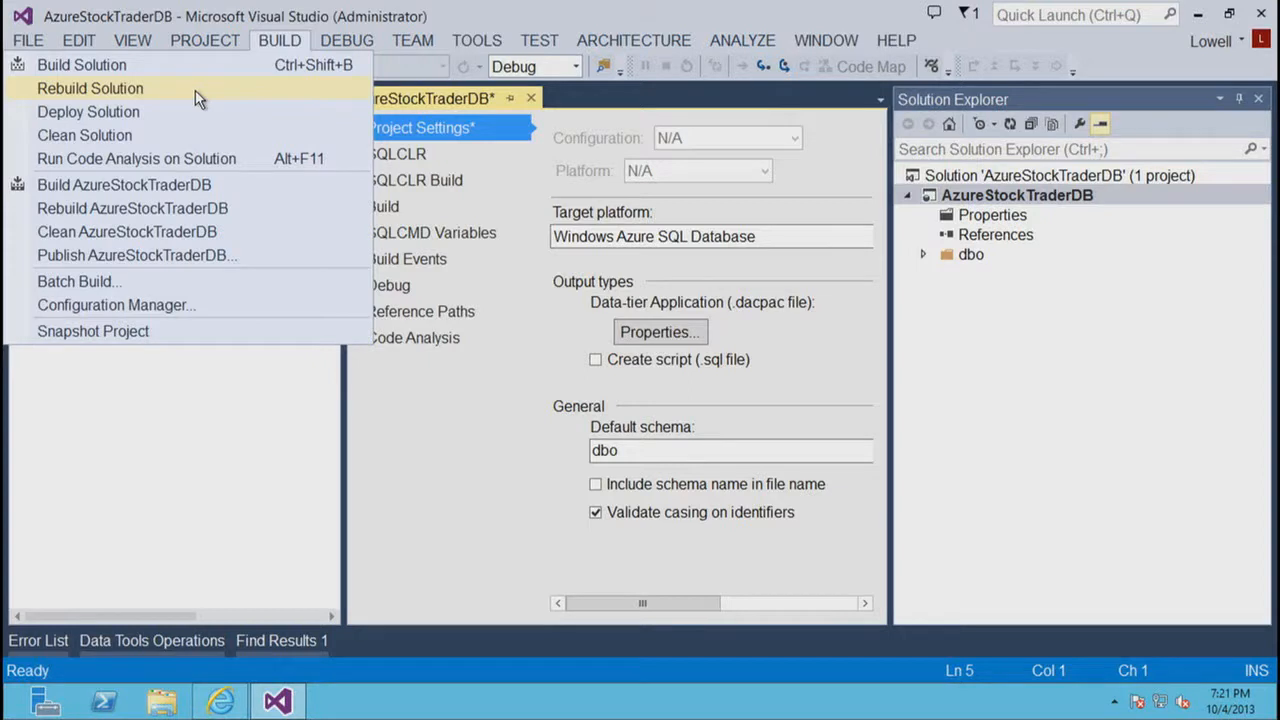
pyautogui.click(195, 90)
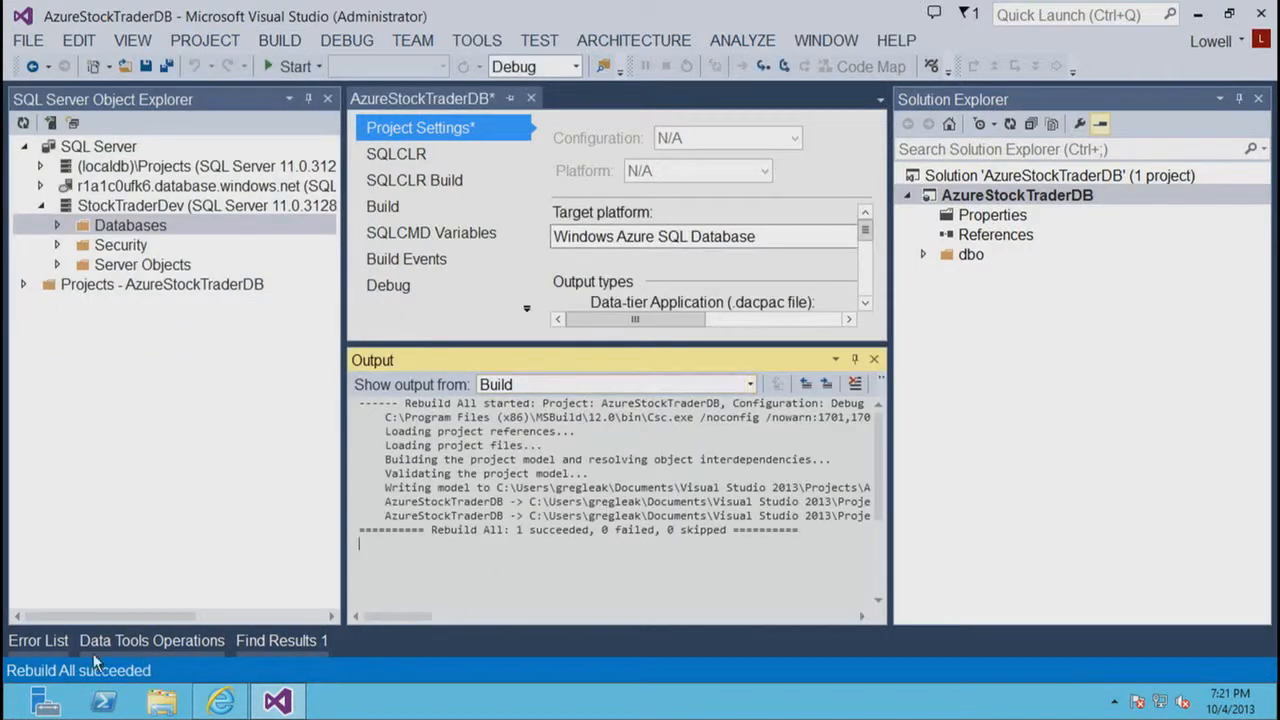
pyautogui.click(28, 641)
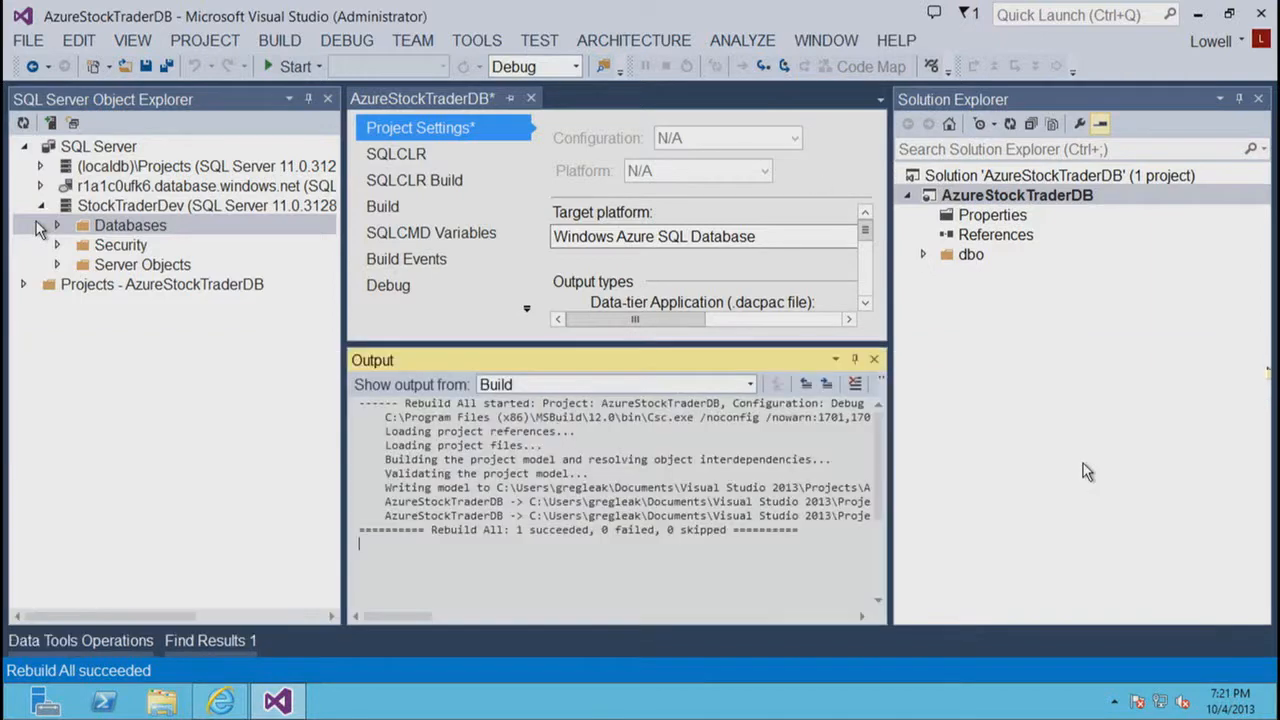
# Publish AzureStockTraderDB to r1a1c0ufk6.database.windows.net using an SQL Server Authentication login and password.
pyautogui.rightClick(1046, 196)
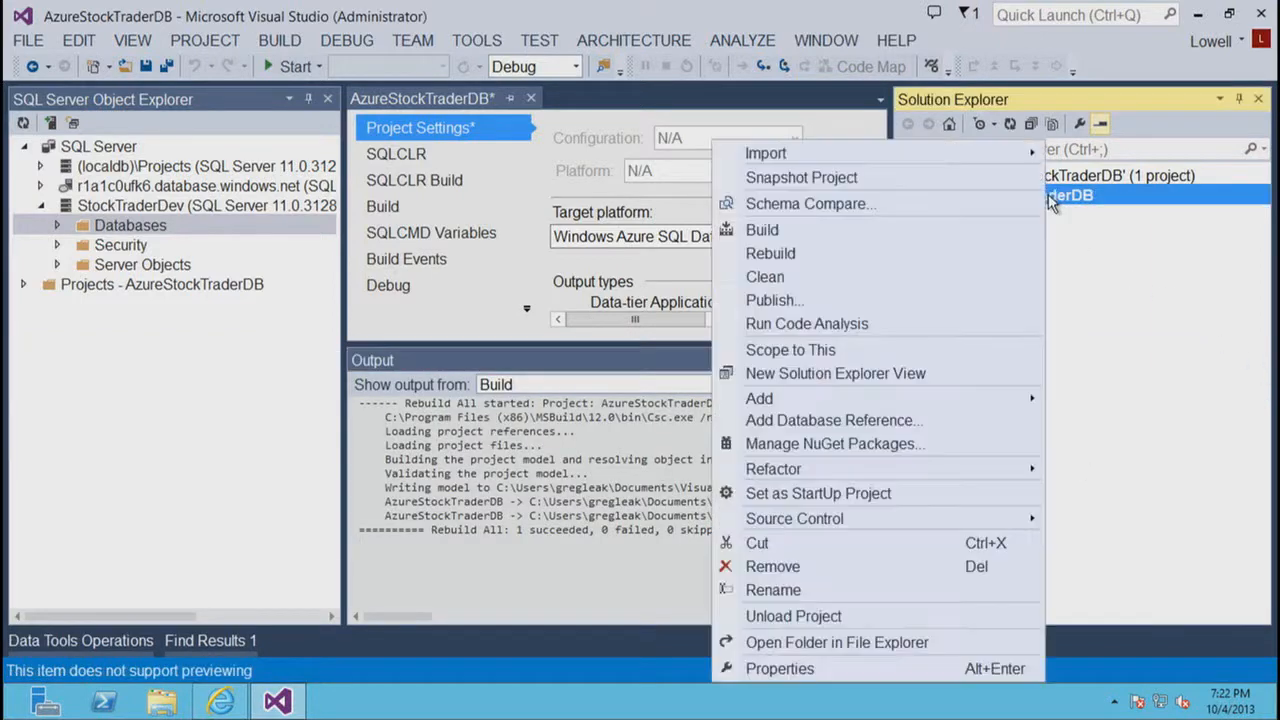
pyautogui.click(846, 303)
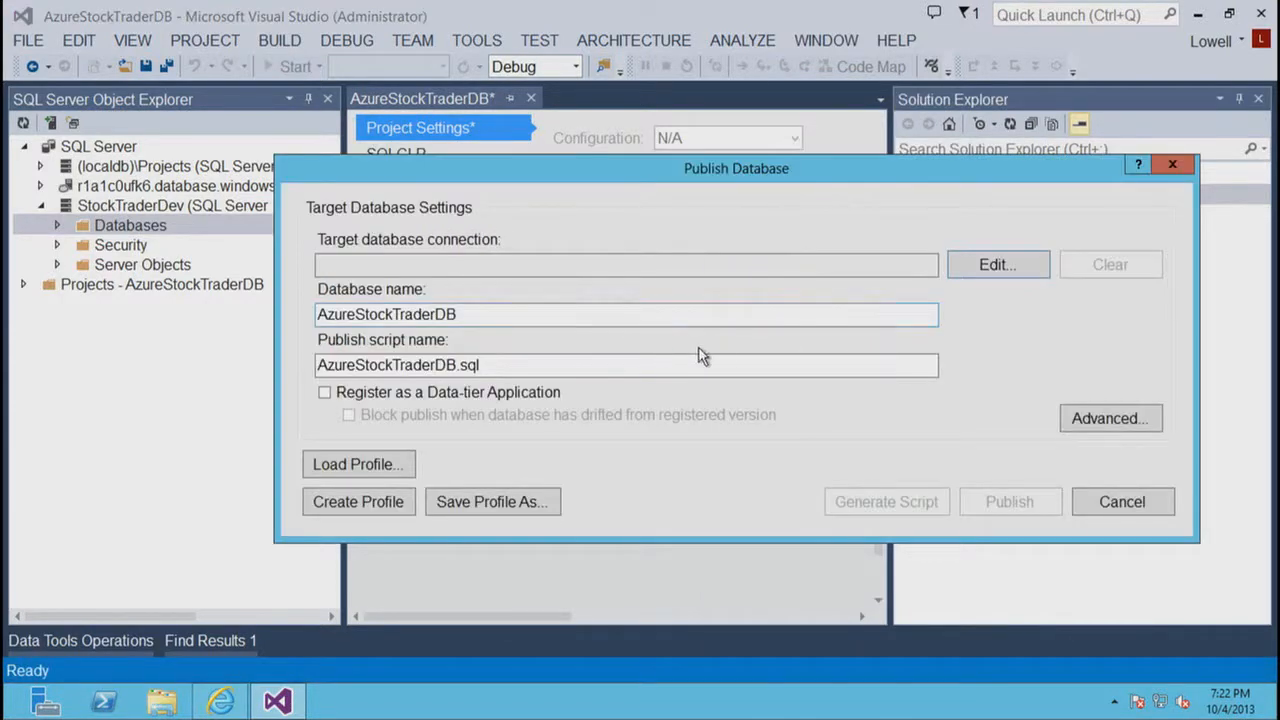
pyautogui.click(975, 265)
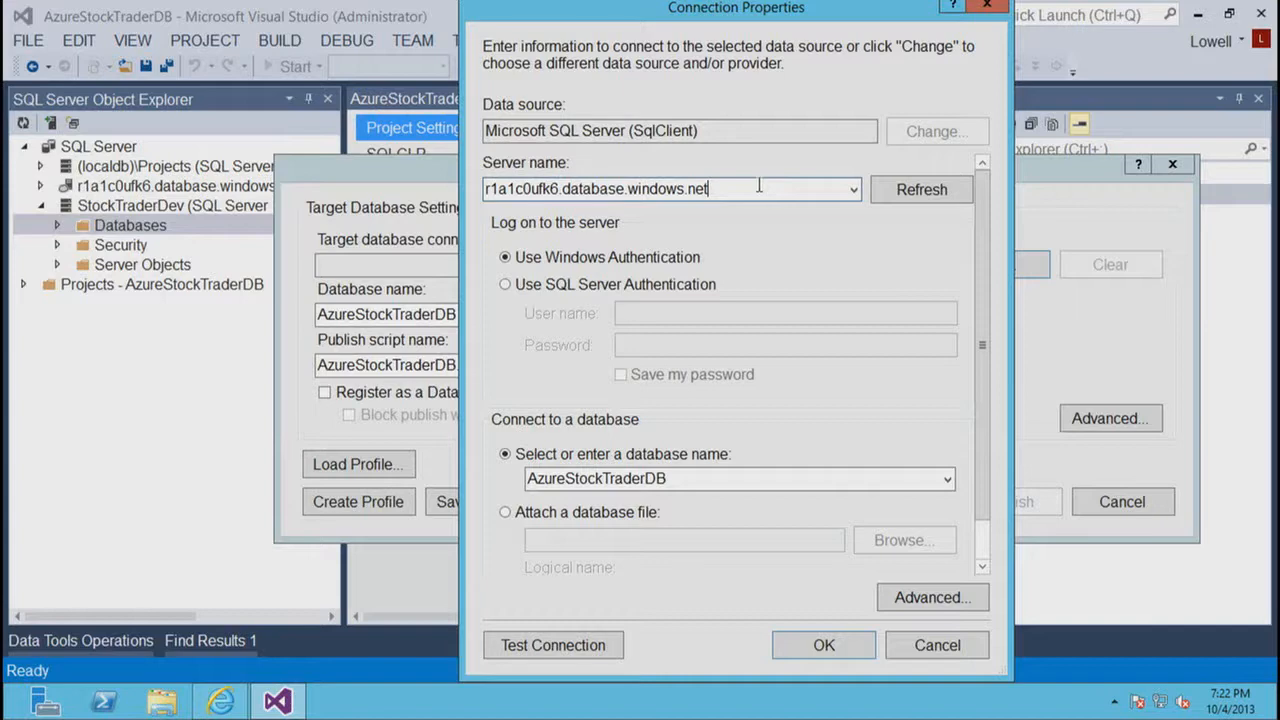
pyautogui.click(540, 286)
pyautogui.click(651, 318)
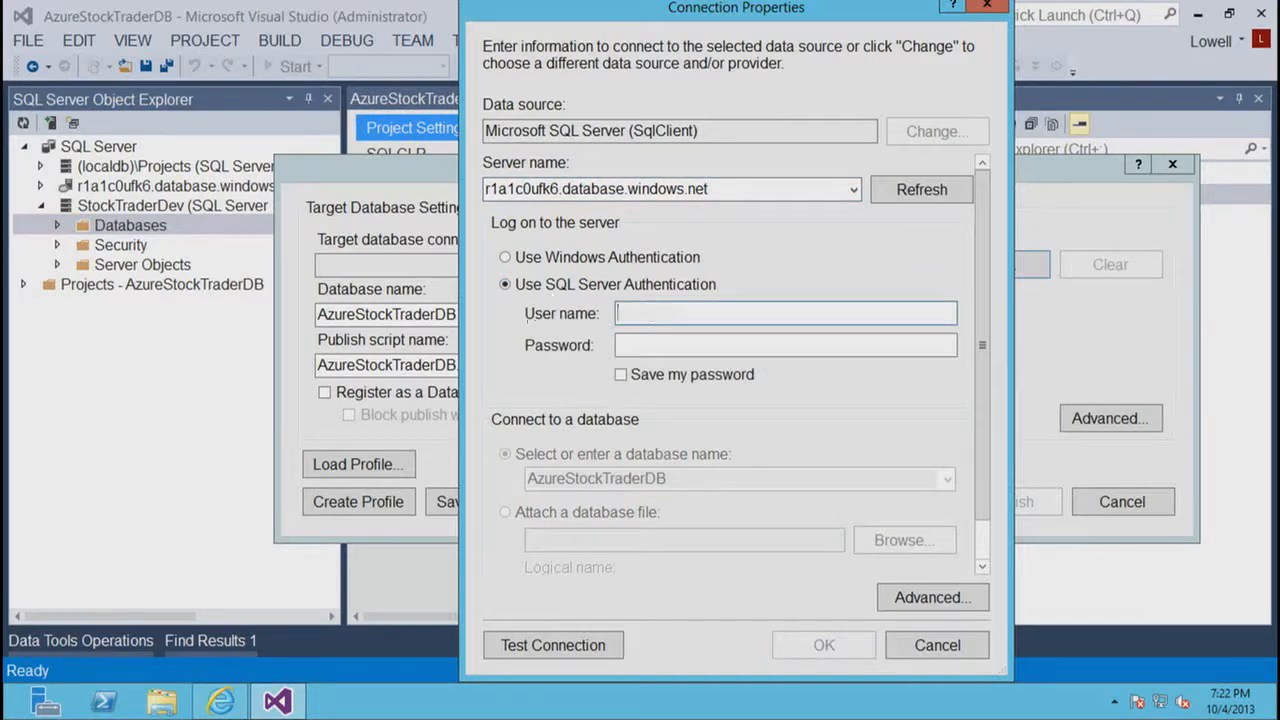
pyautogui.write('L')
pyautogui.press('Tab')
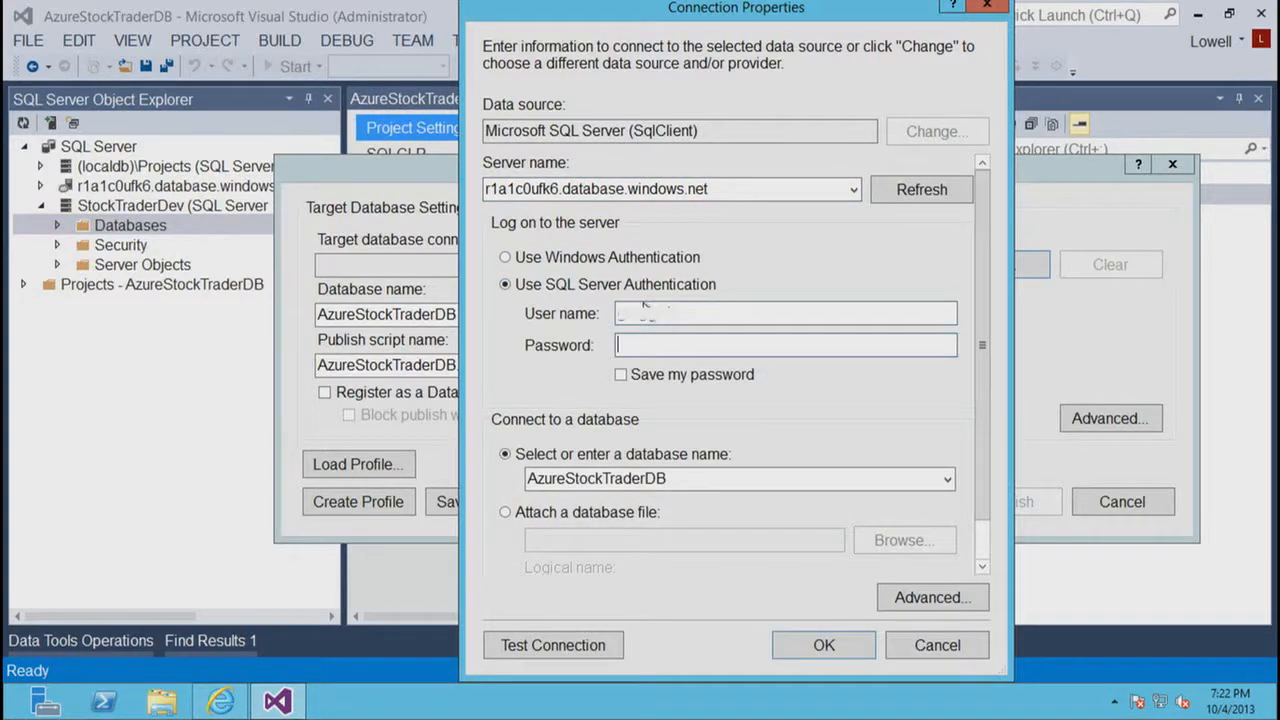
pyautogui.write('*********')
pyautogui.click(826, 646)
pyautogui.click(1010, 502)
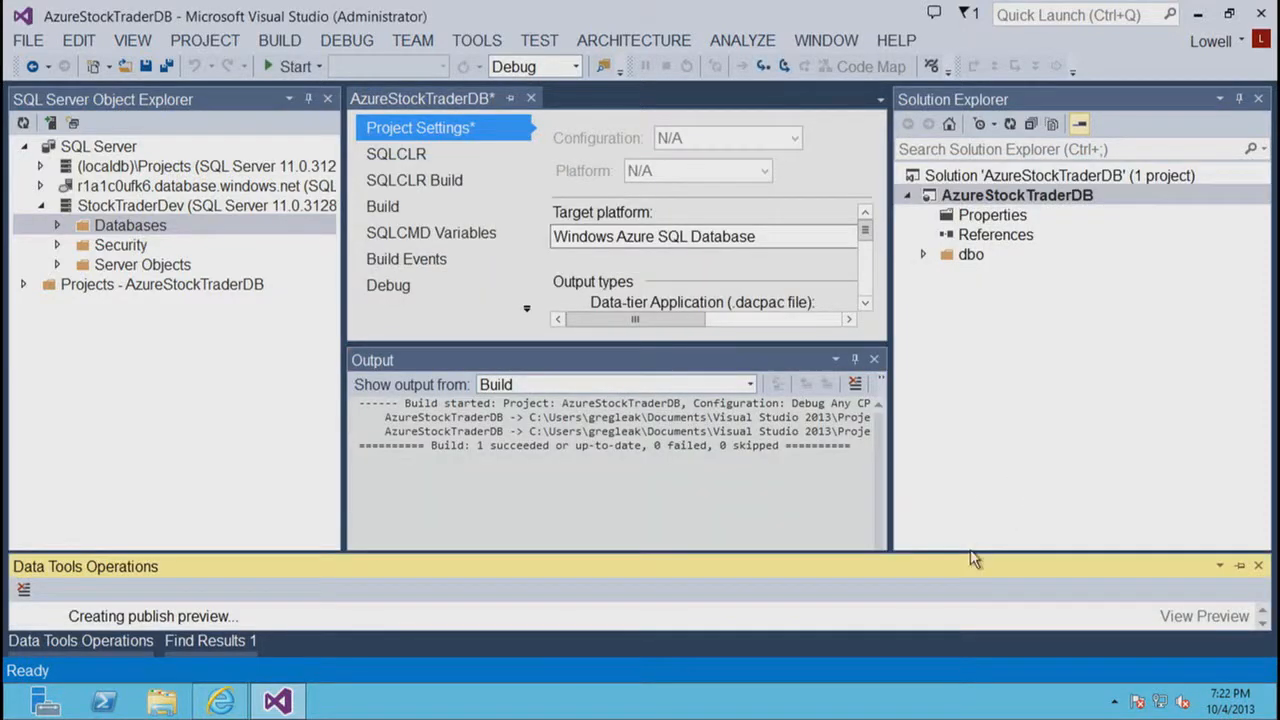
# Resize the Data Tools Operations panel to watch the publish until it reports 'Publish completed successfully'.
pyautogui.moveTo(970, 553); pyautogui.dragTo(968, 430)
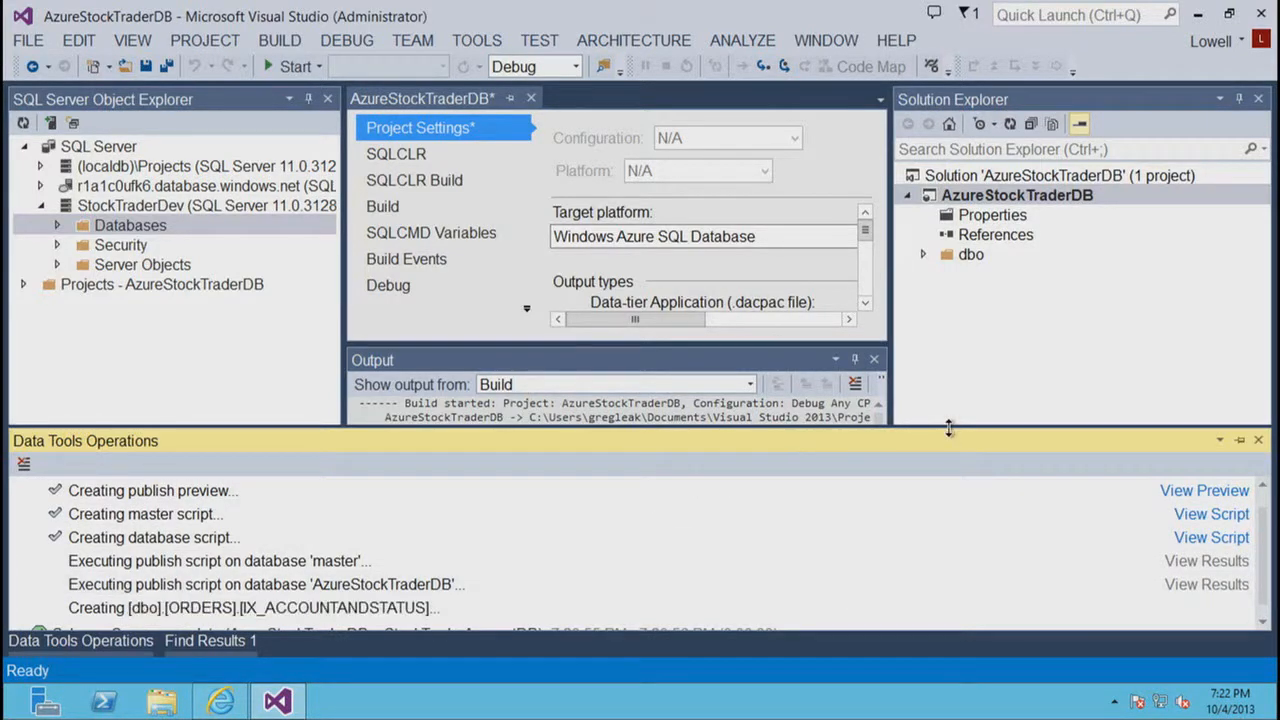
pyautogui.moveTo(949, 428); pyautogui.dragTo(965, 493)
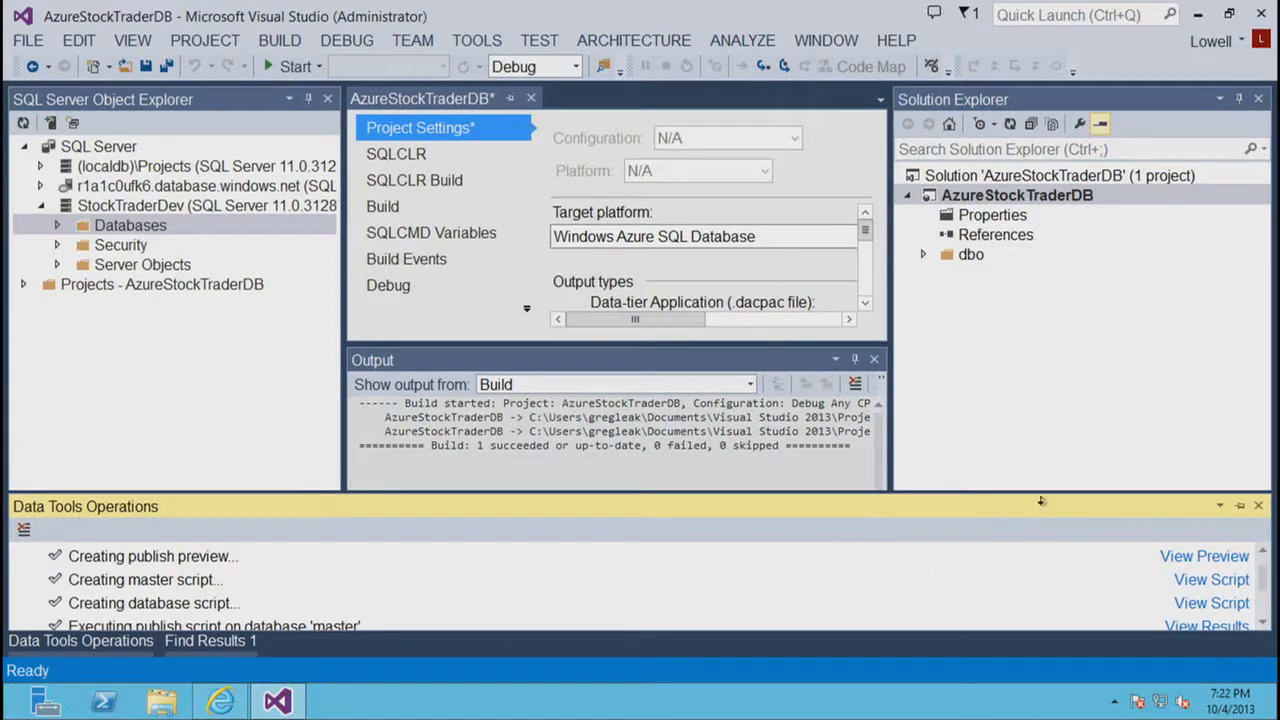
pyautogui.moveTo(1041, 501); pyautogui.dragTo(1042, 410)
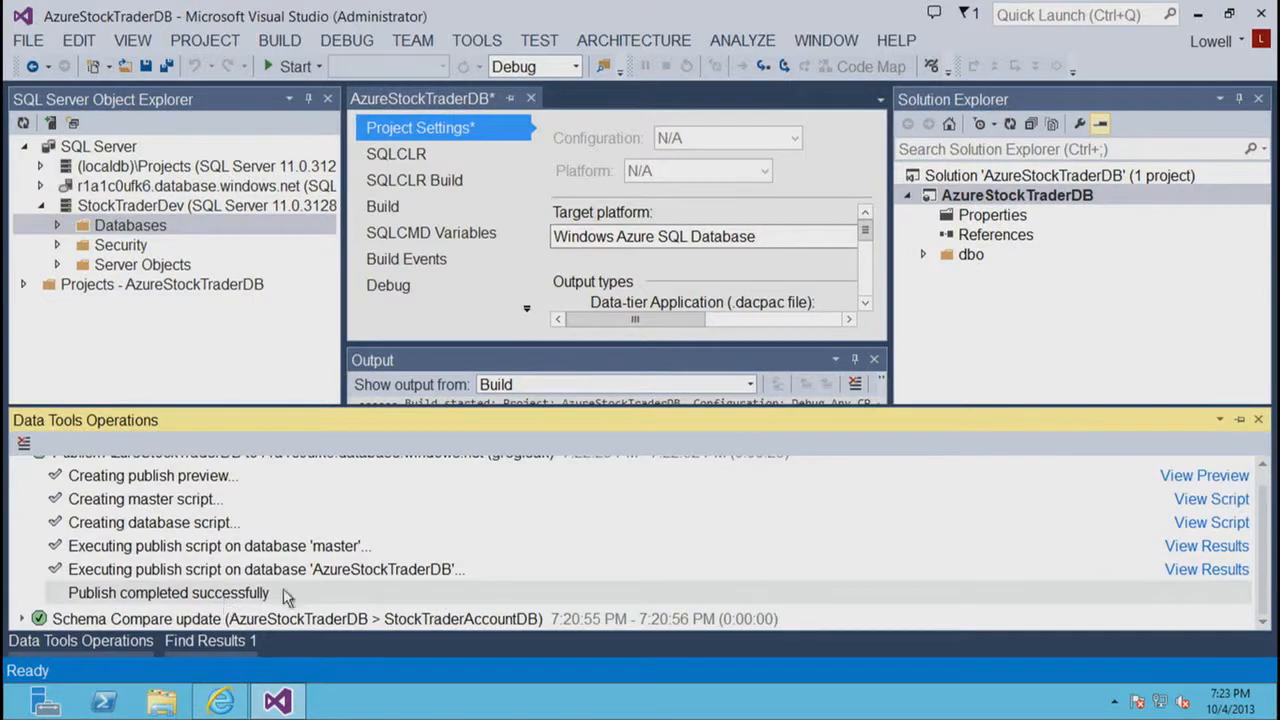
# Refresh the Azure server's Databases in SQL Server Object Explorer and select the new AzureStockTraderDB.
pyautogui.click(1259, 420)
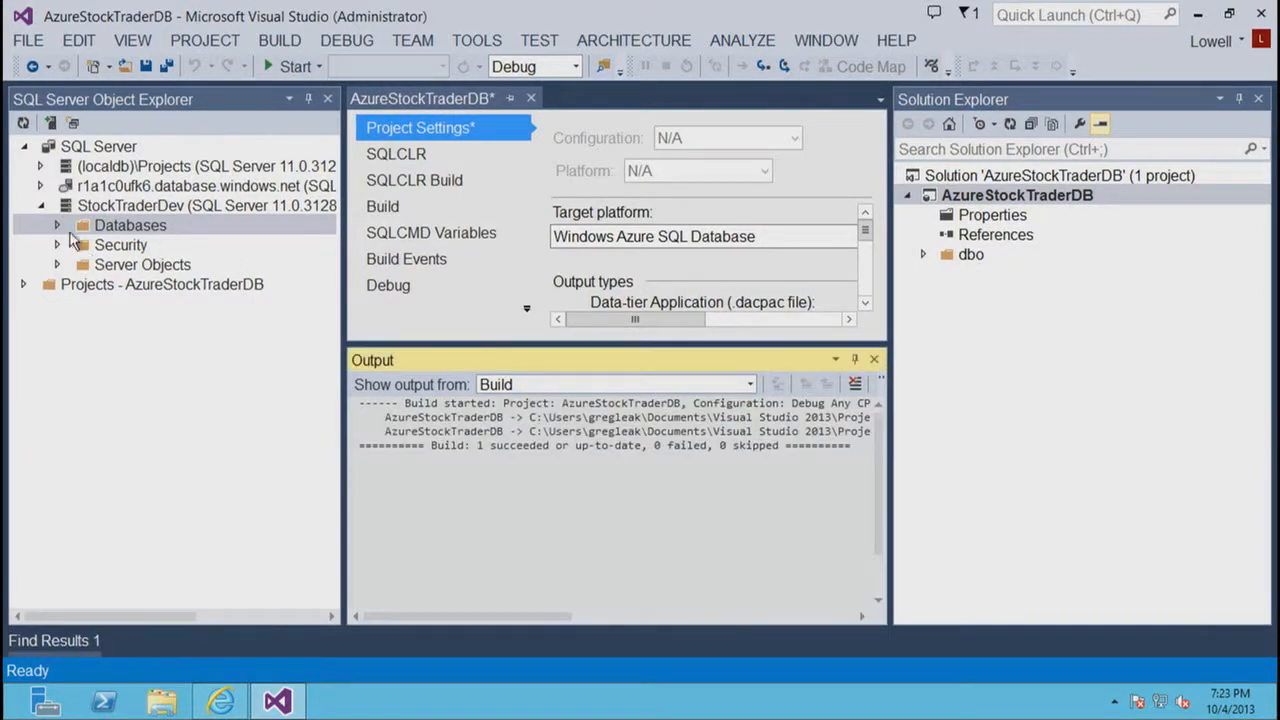
pyautogui.click(41, 205)
pyautogui.click(40, 187)
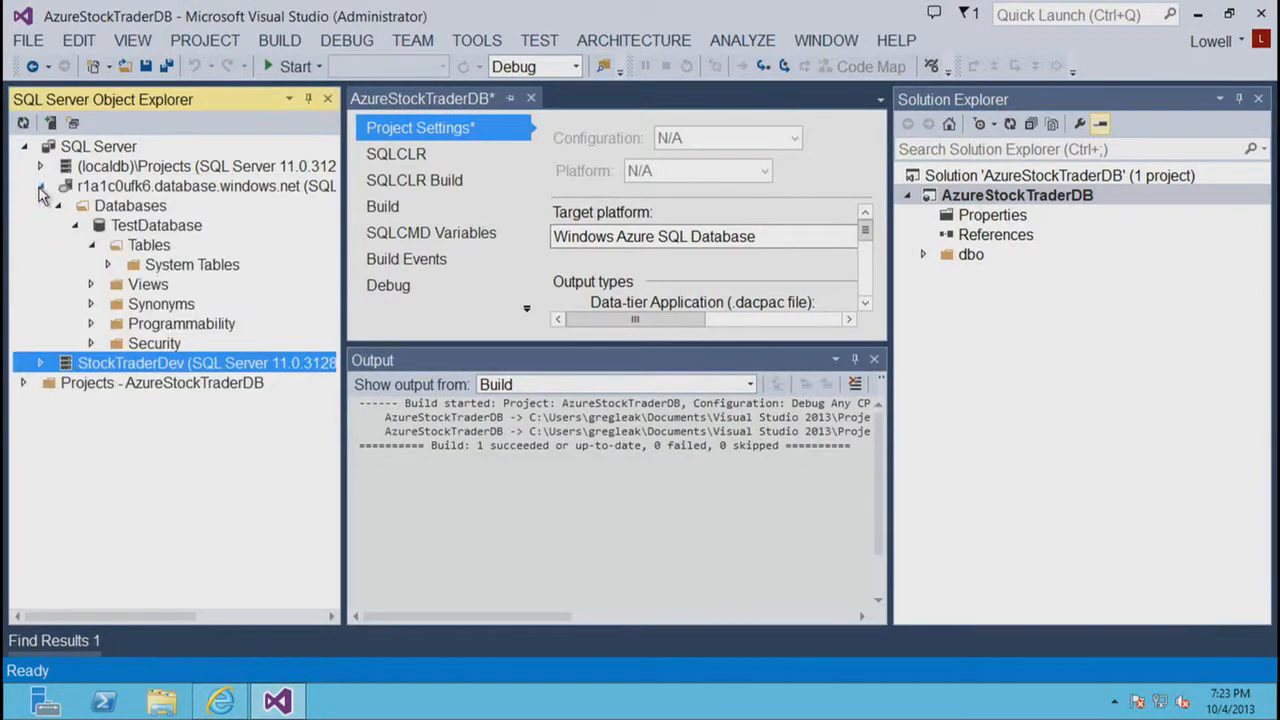
pyautogui.click(91, 245)
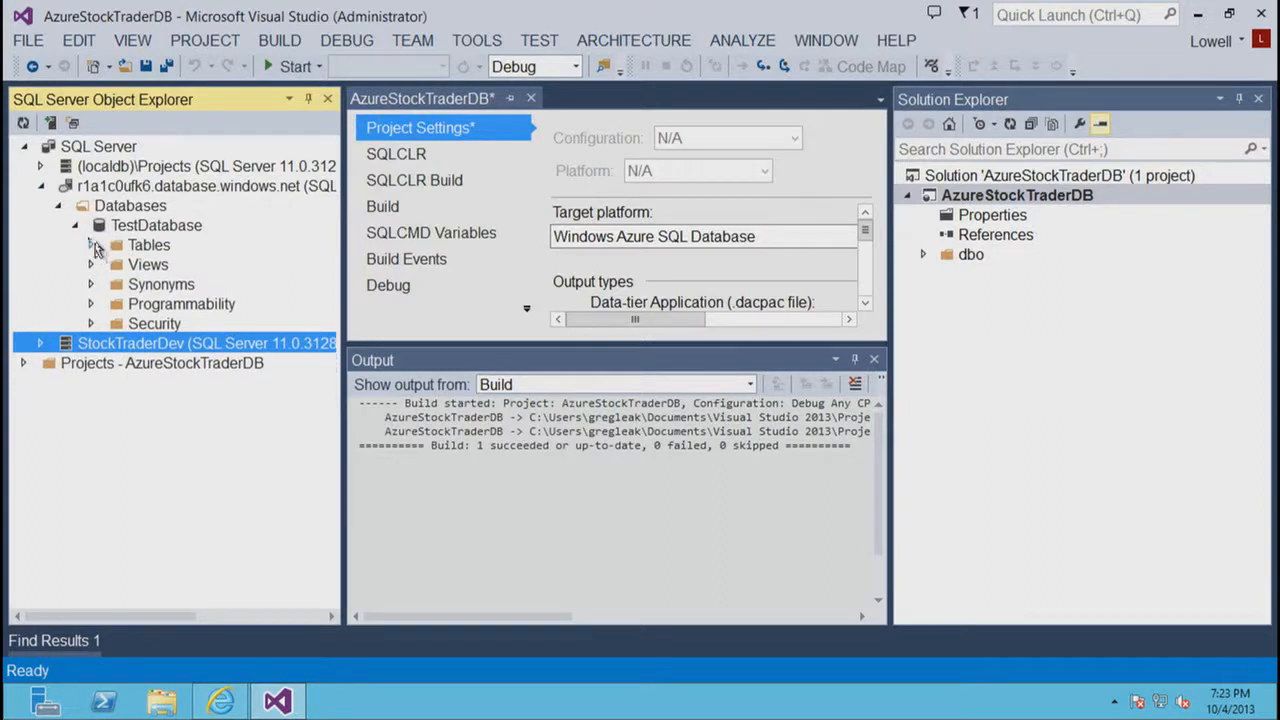
pyautogui.click(124, 229)
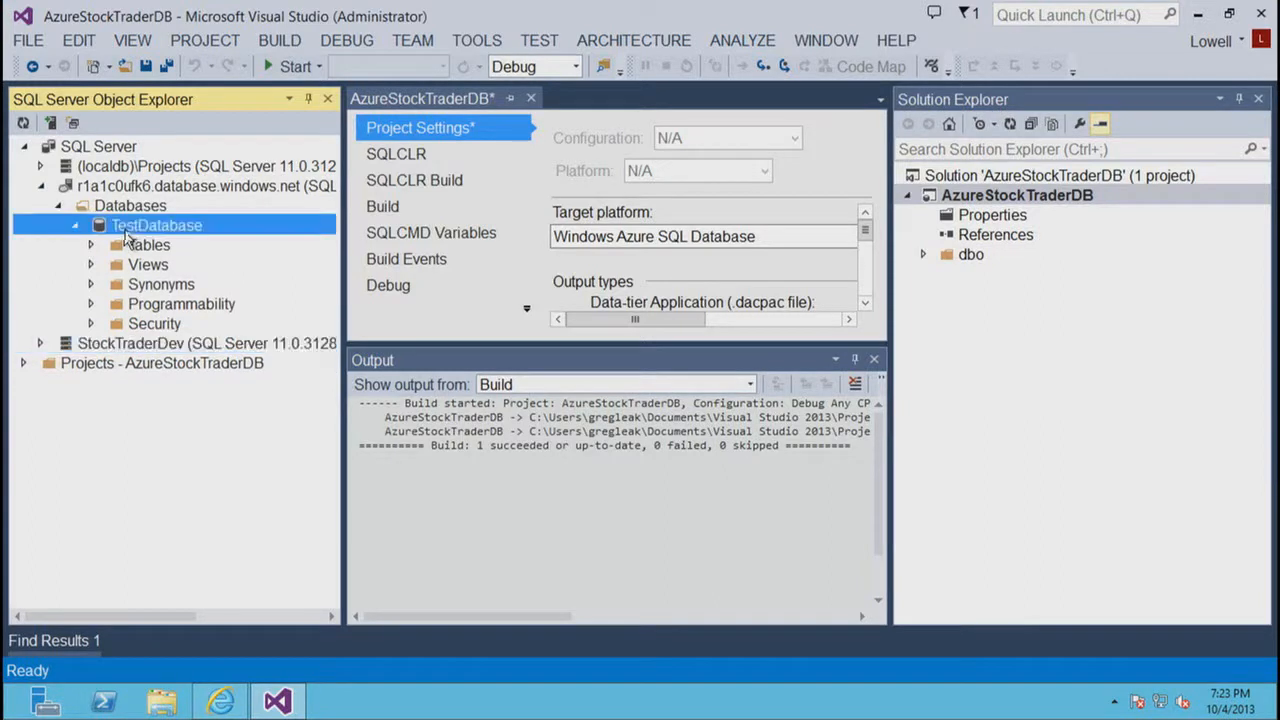
pyautogui.rightClick(103, 206)
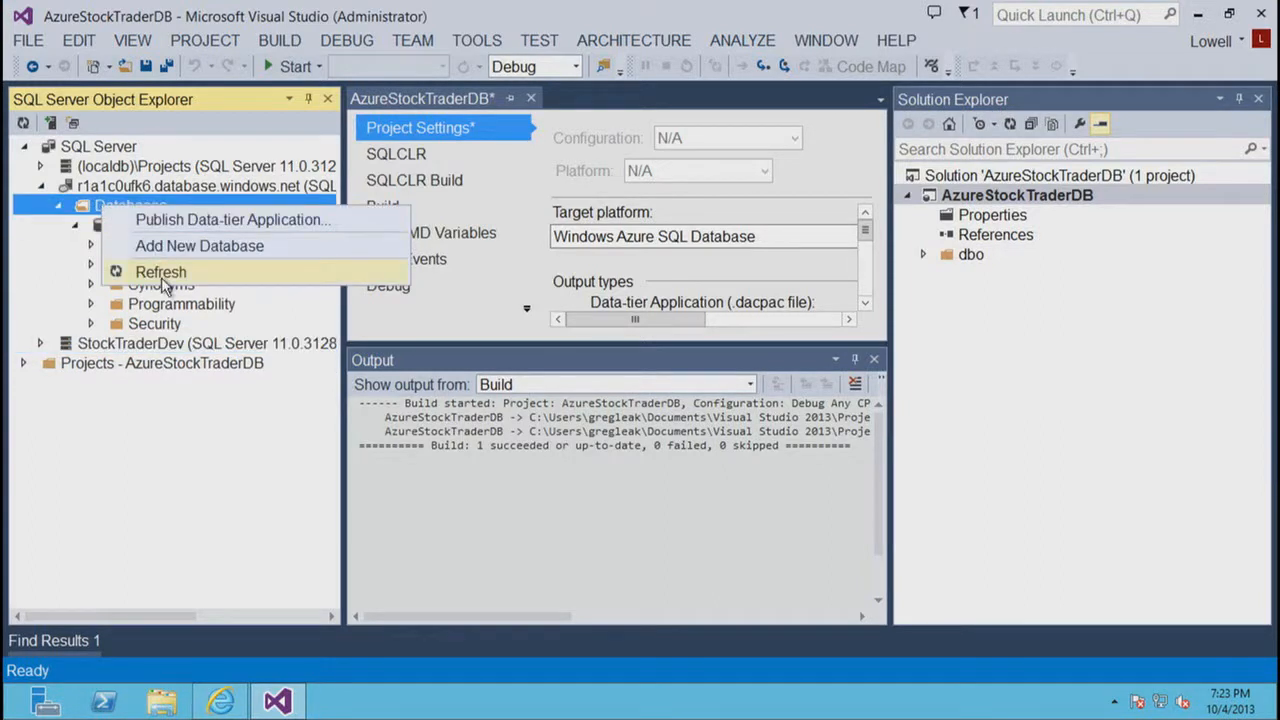
pyautogui.click(160, 272)
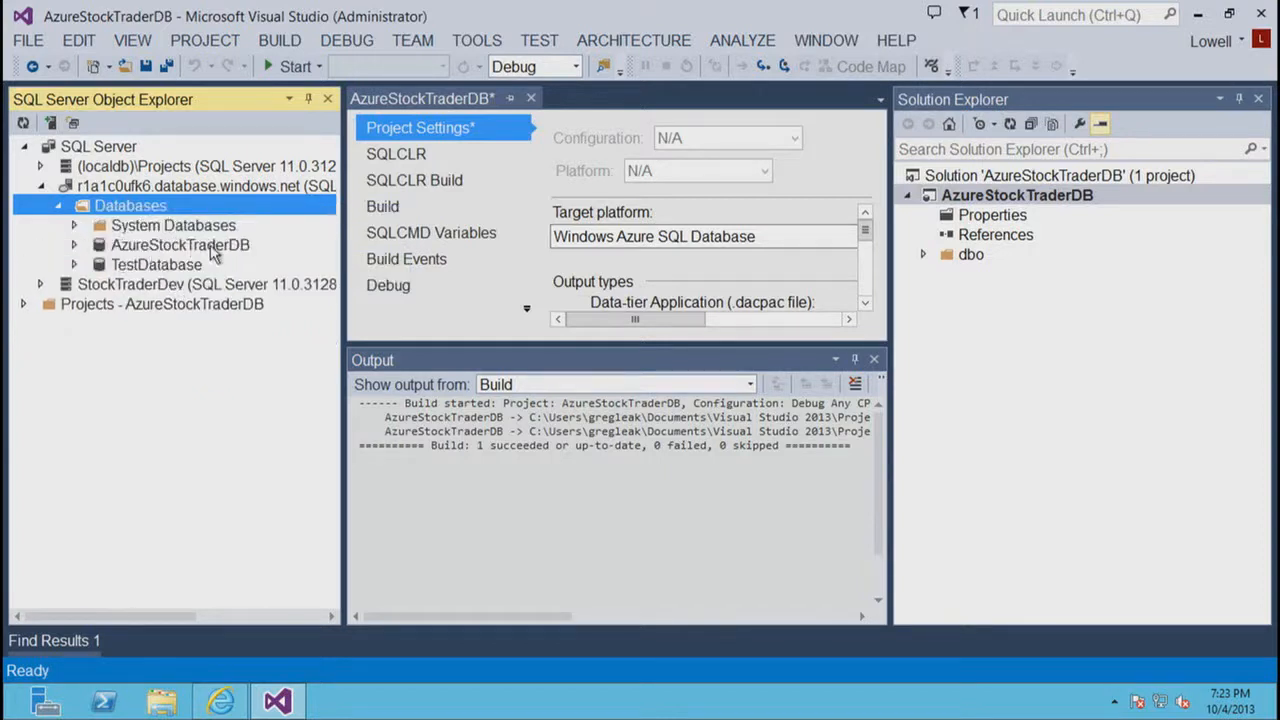
pyautogui.click(179, 248)
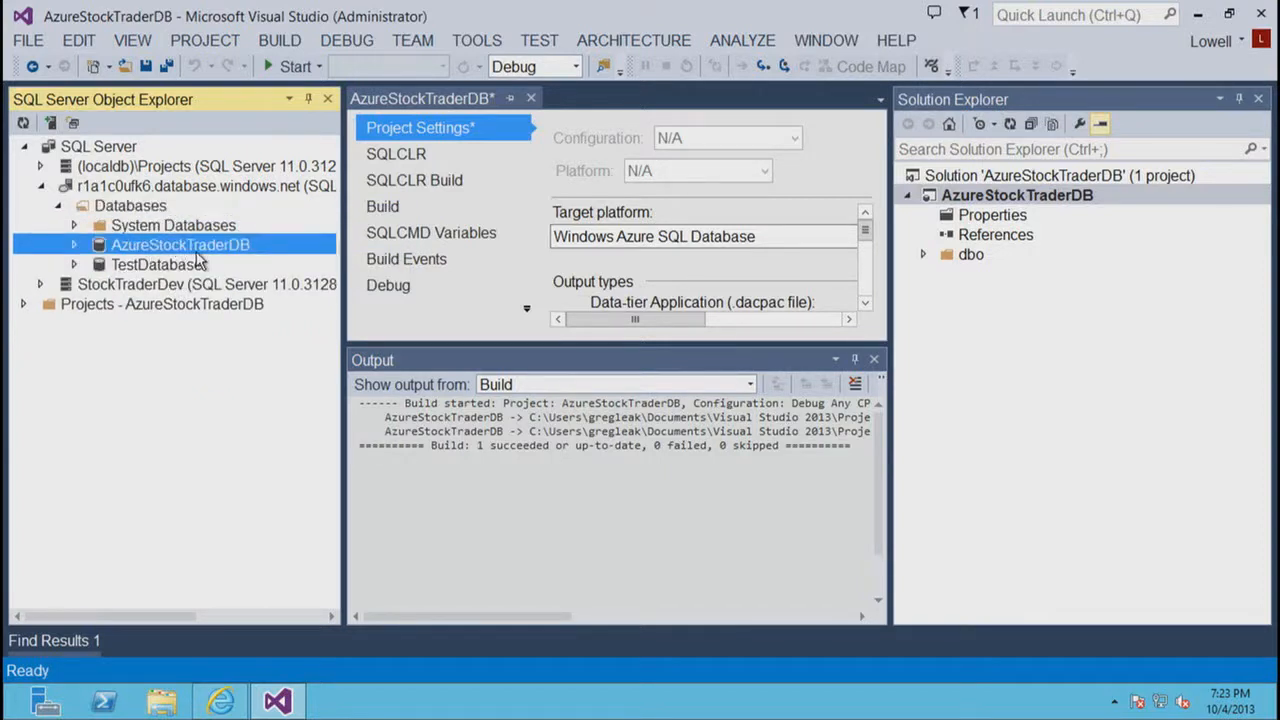